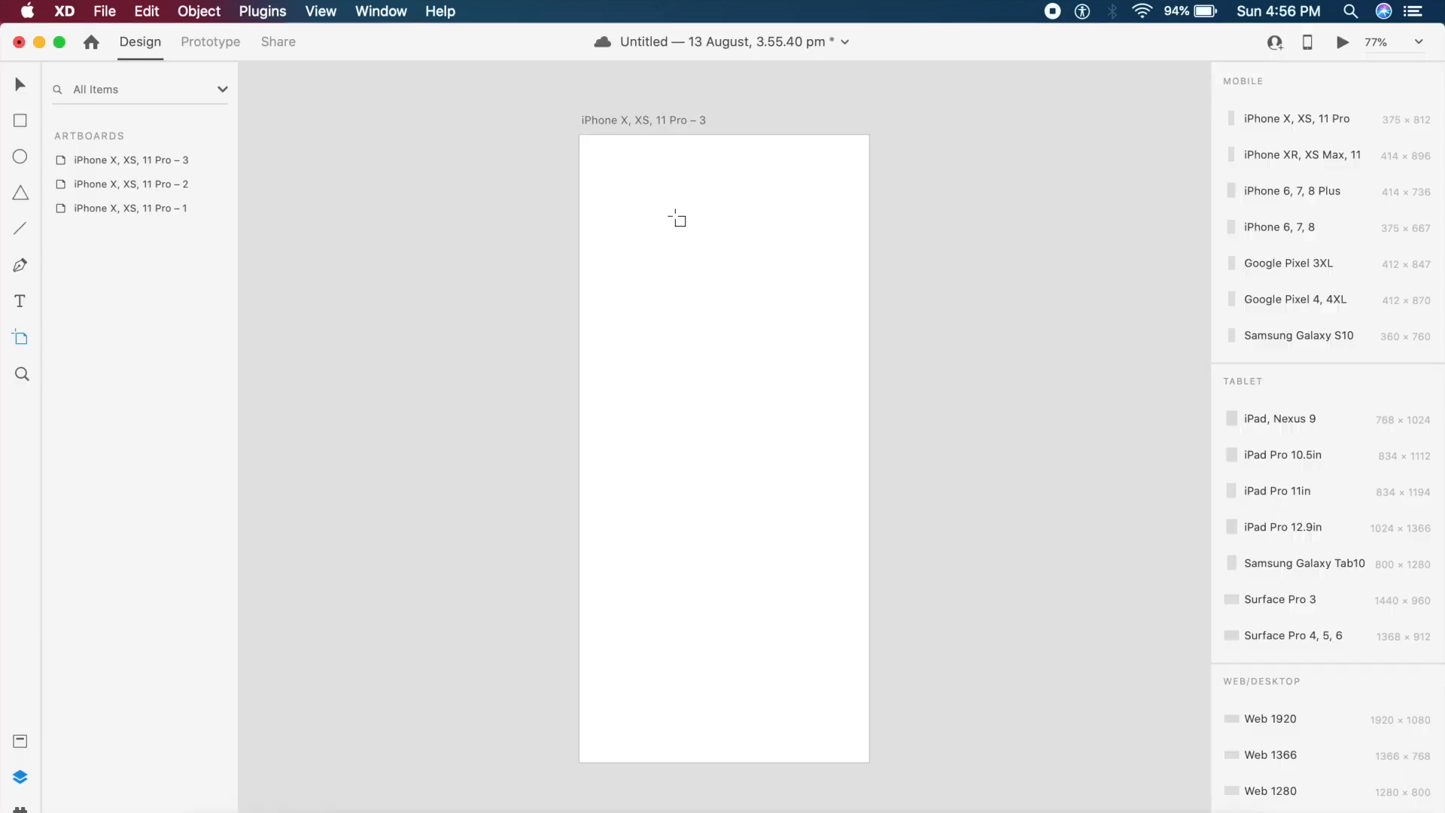
- Draw a card rectangle about 340 by 207 near the bottom of the iPhone artboard, at about X 18, Y 582
key(r)
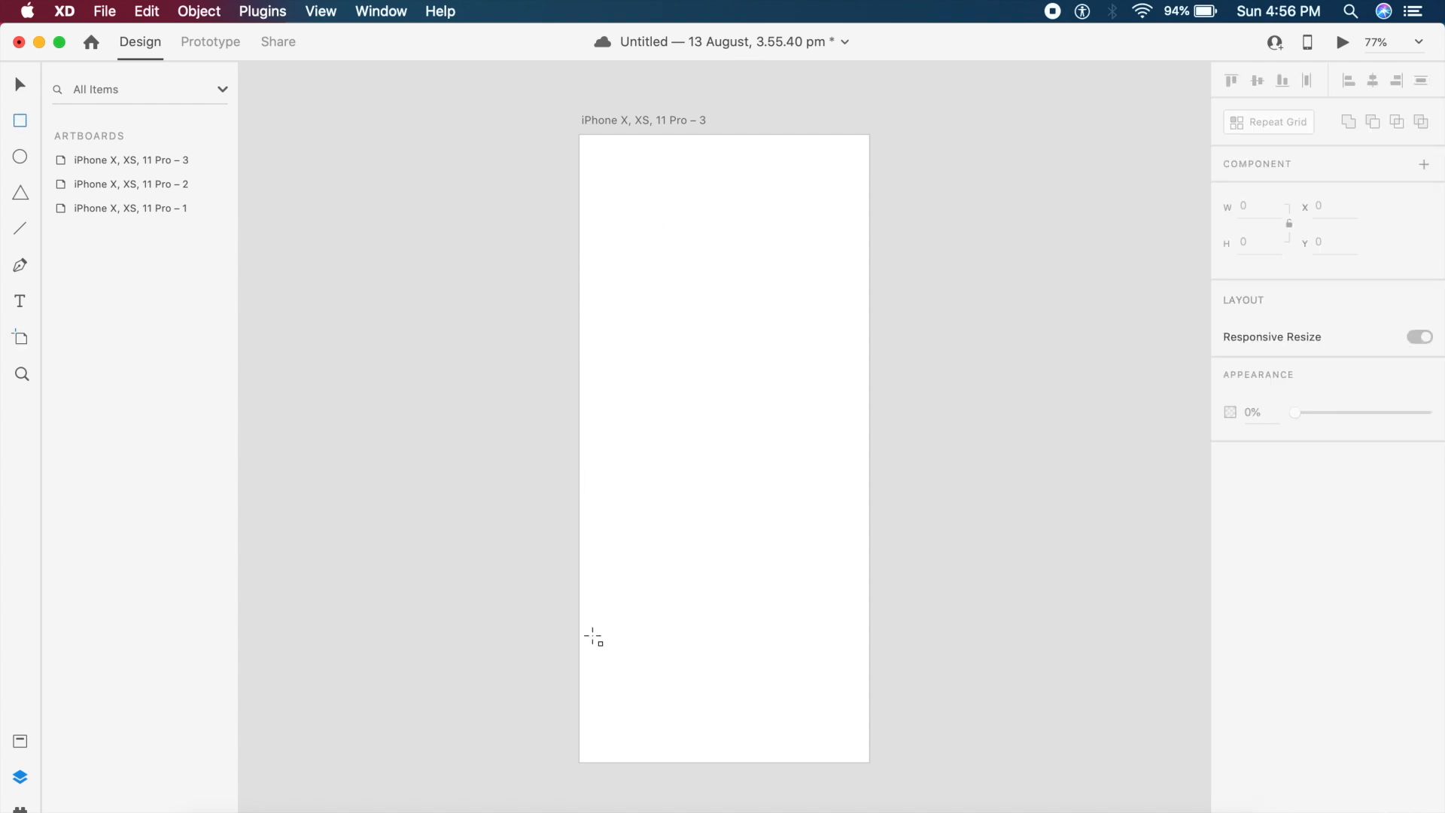
drag(596, 617, 857, 750)
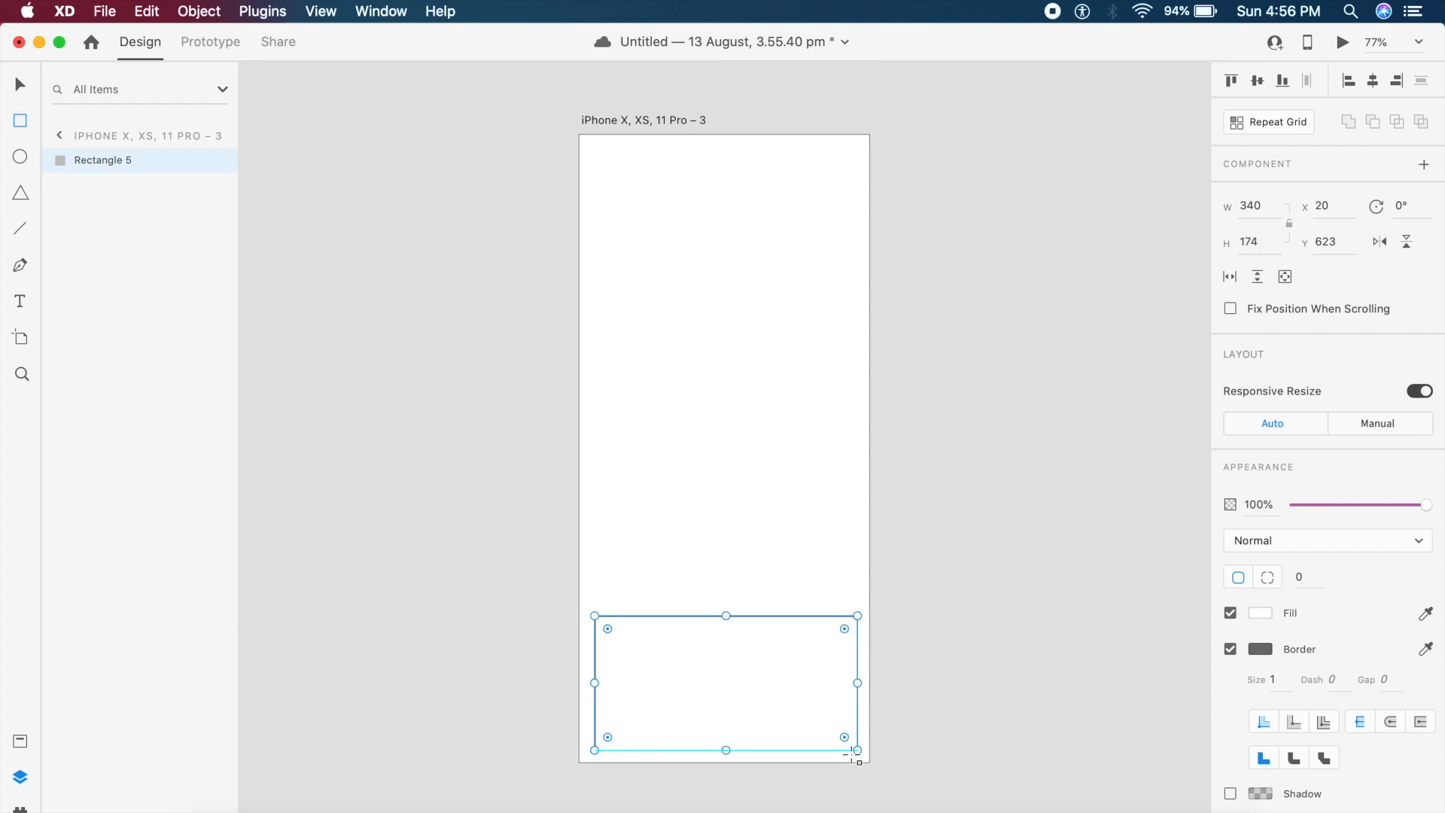
key(Escape)
drag(723, 655, 722, 652)
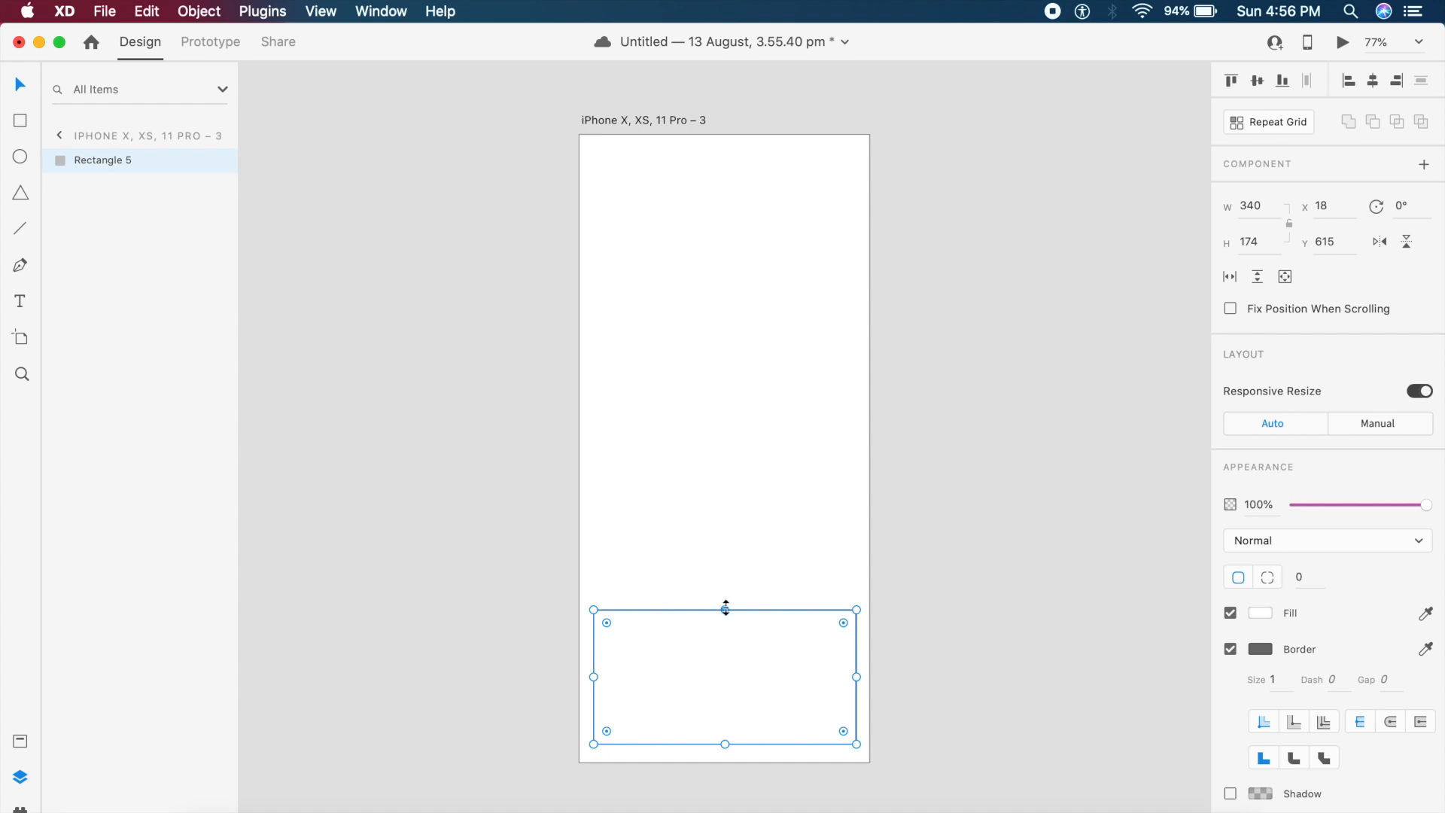
drag(725, 608, 727, 584)
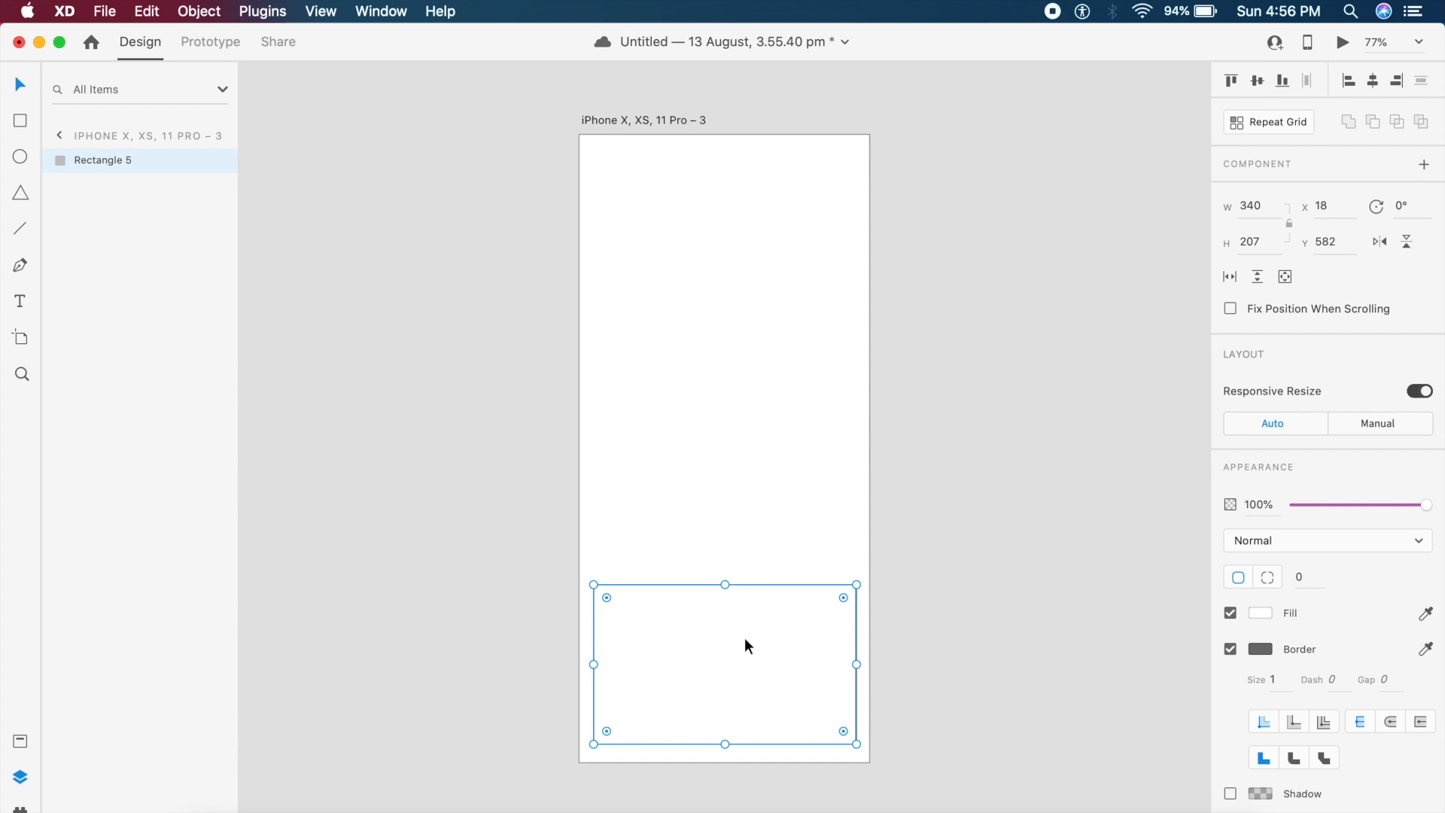
- Round the card rectangle's corners to 24 and remove its border
click(1312, 574)
text(24)
key(Return)
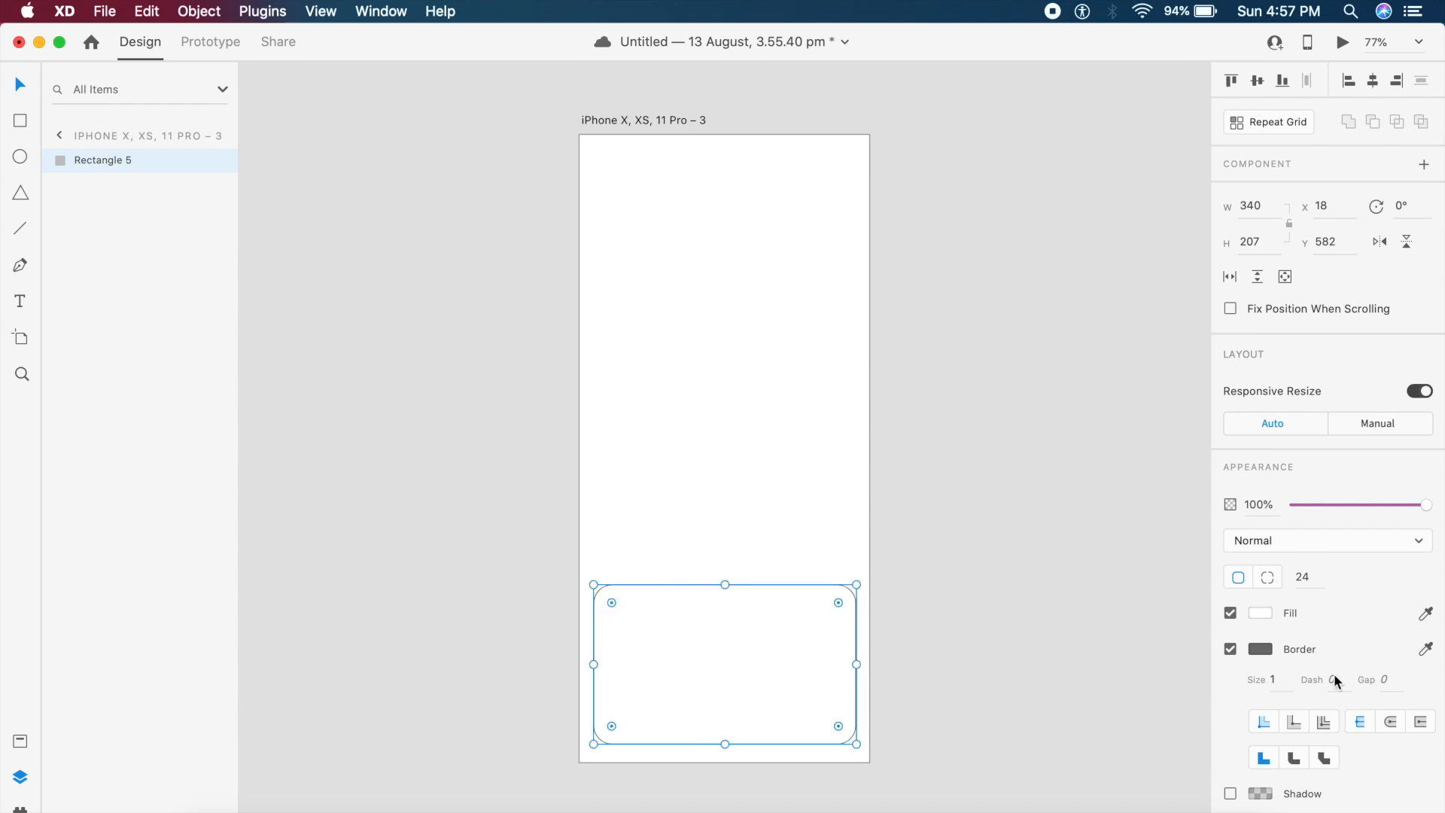
click(1230, 649)
click(961, 542)
- Add the text "3D AR" near the upper-left corner of the card
key(t)
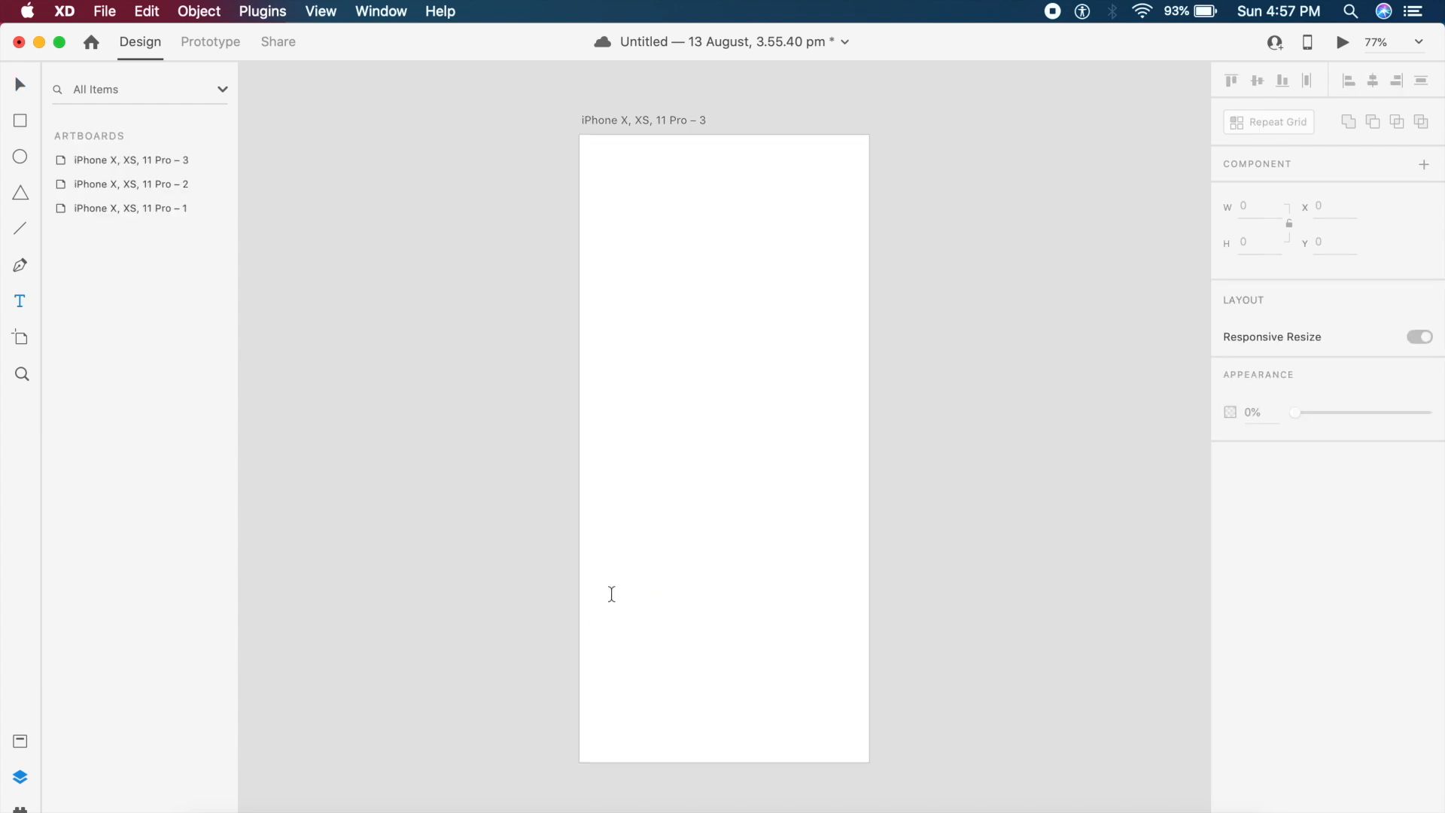
click(611, 593)
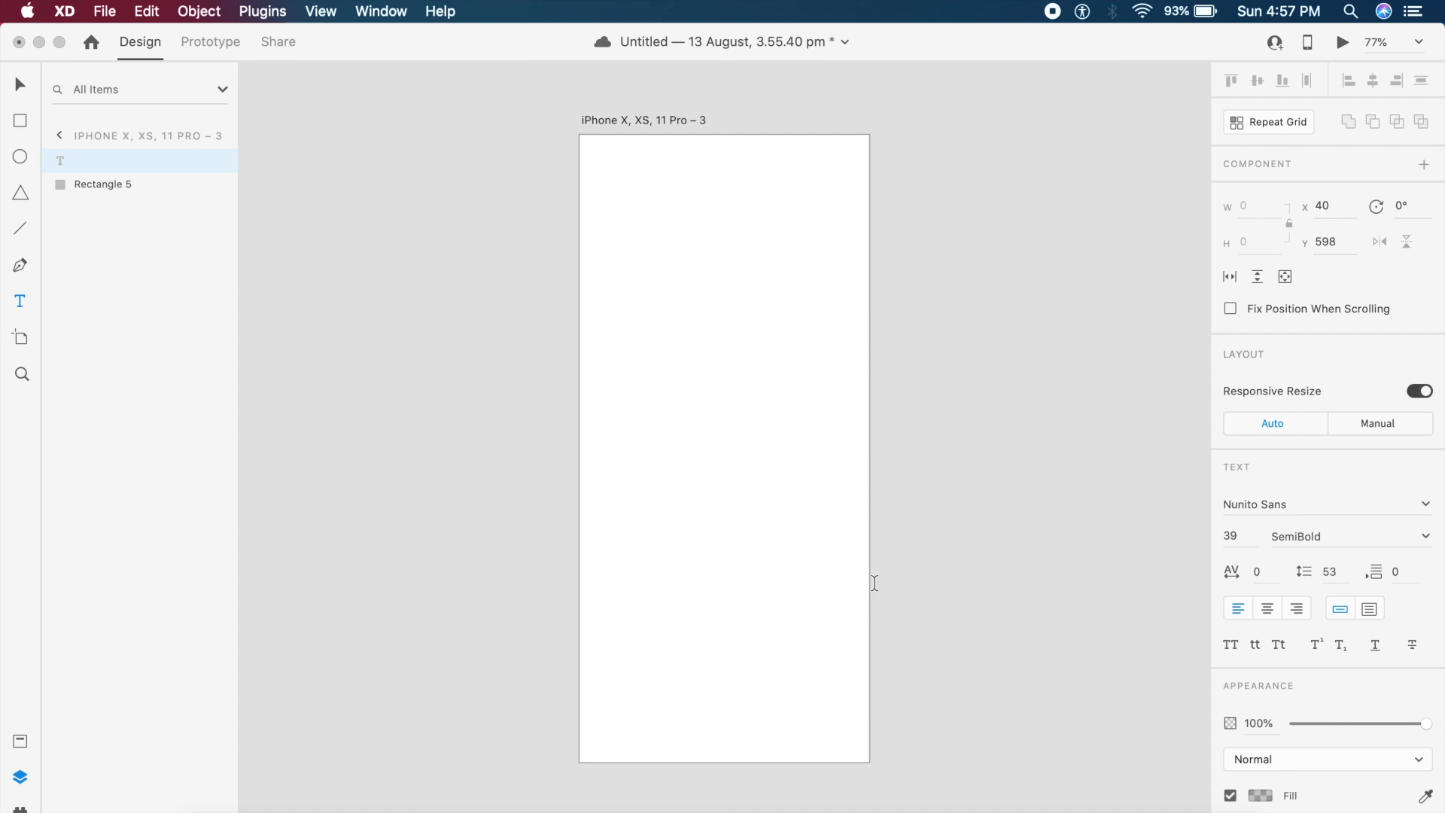
text(3D AR)
key(Escape)
click(674, 584)
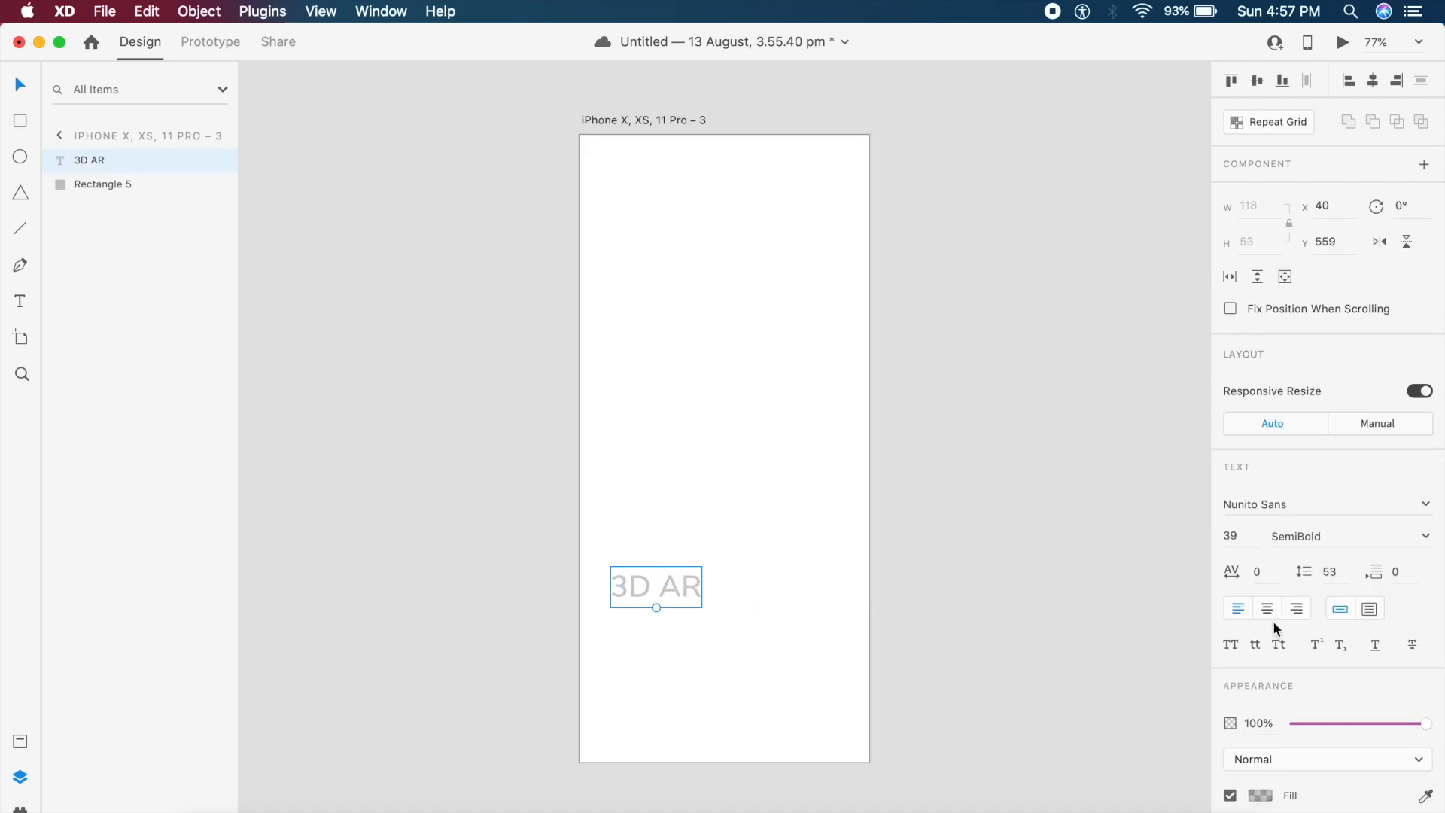
- Fill the "3D AR" text with the blue #5050FF at 100% opacity
click(1267, 798)
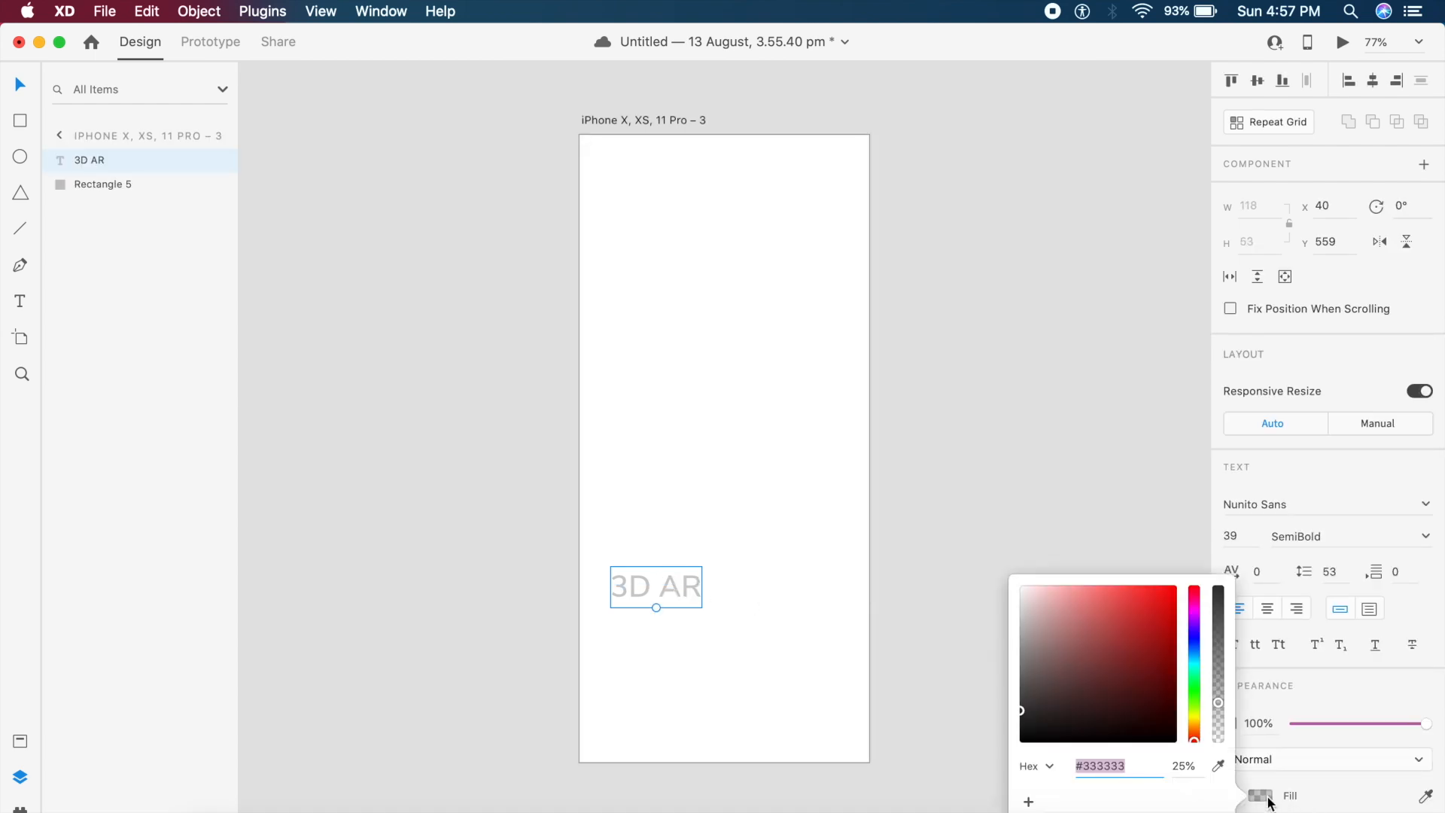
click(1194, 629)
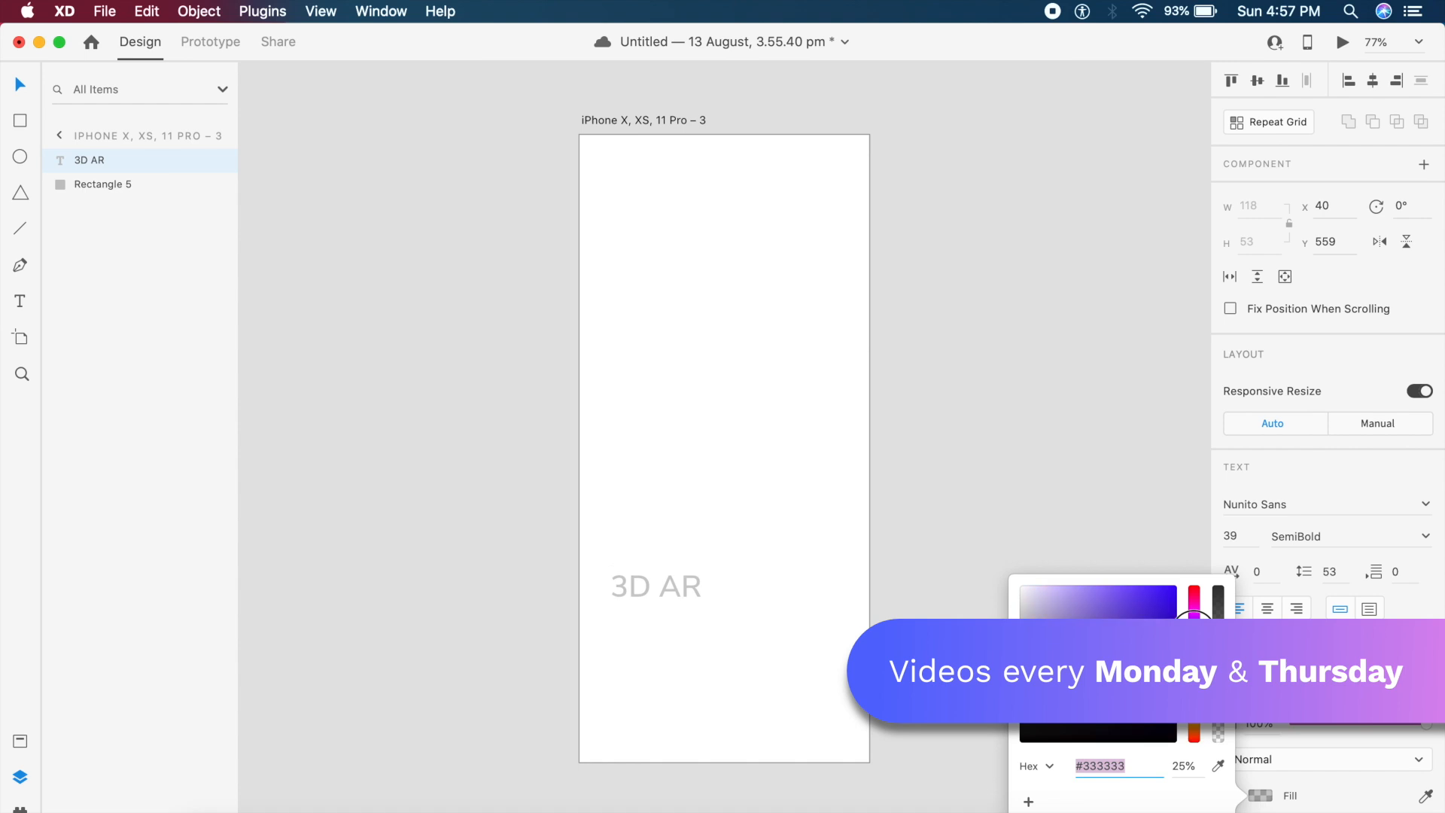
mouse_move(1125, 599)
mouse_down()
mouse_move(1126, 571)
mouse_move(1126, 584)
mouse_up()
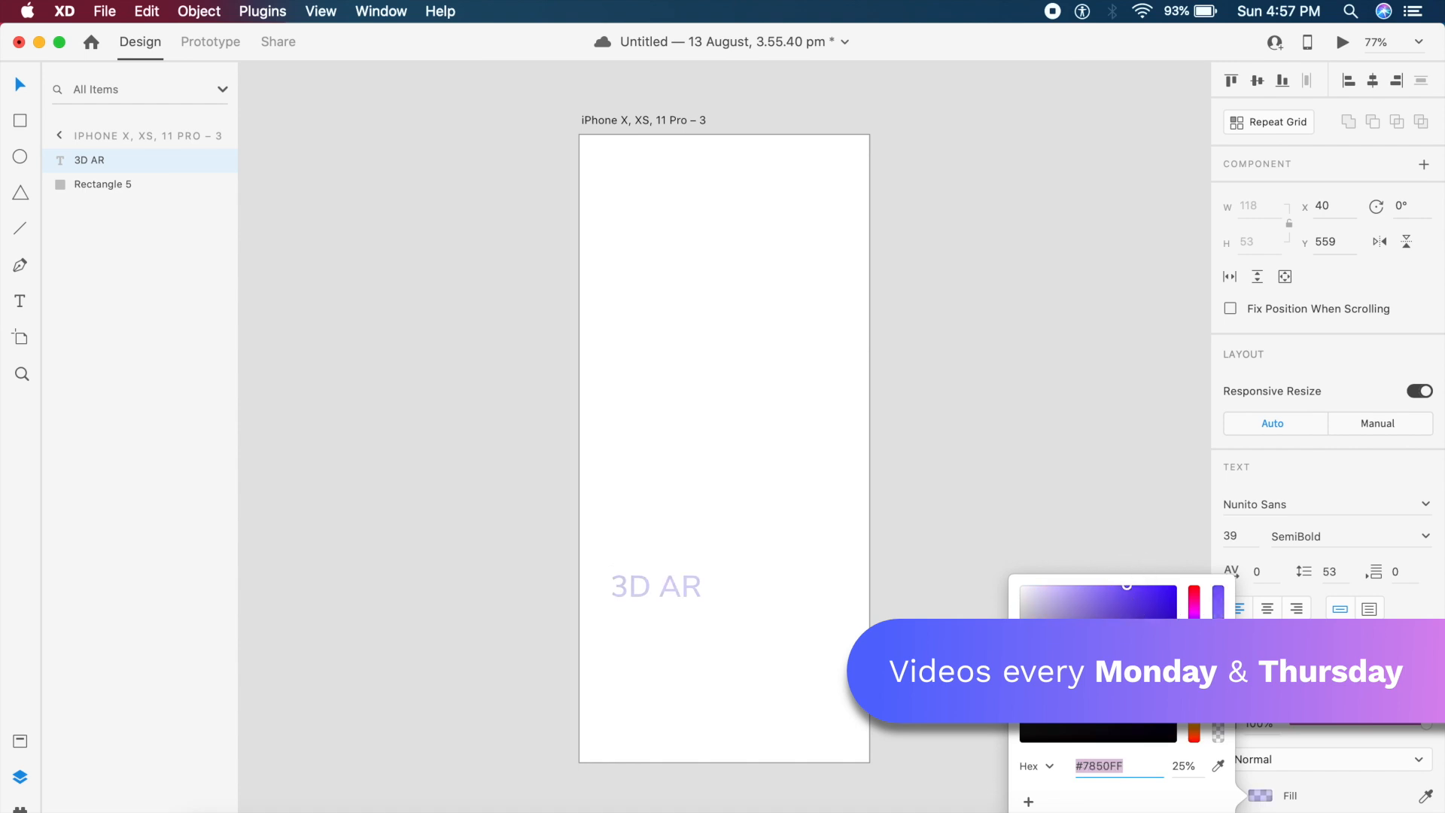
drag(1194, 630, 1193, 638)
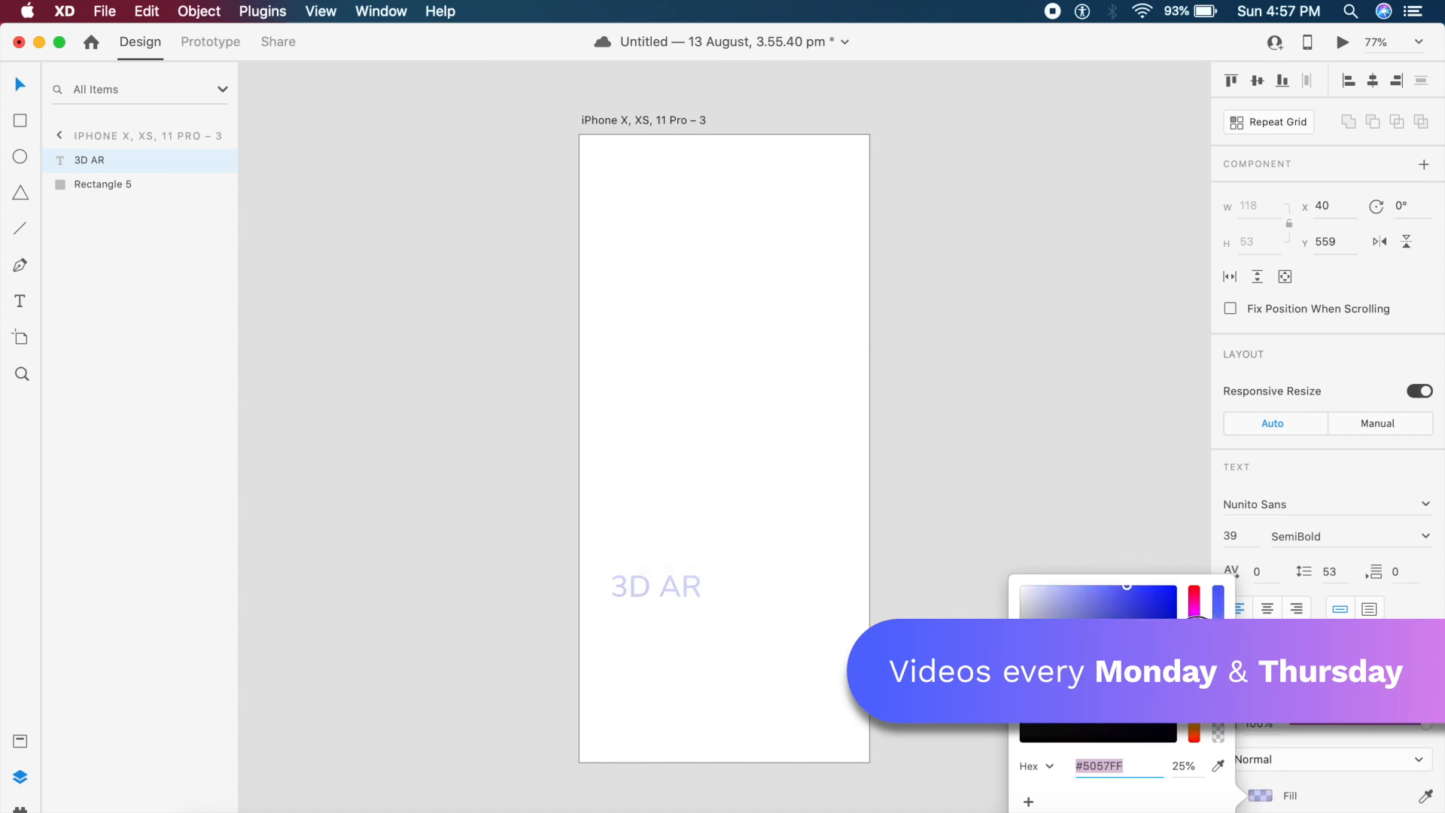
drag(1217, 699, 1213, 586)
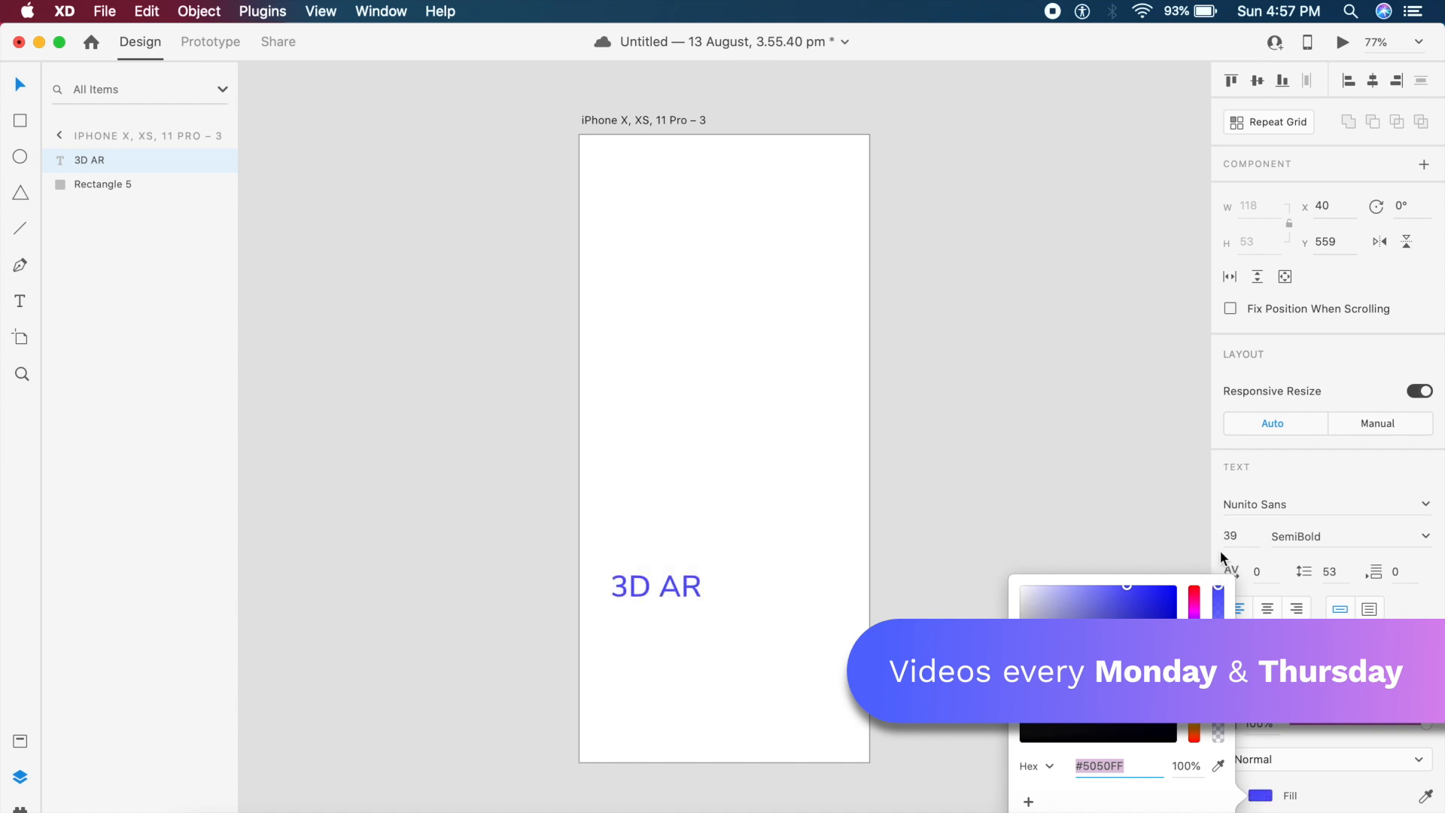
click(526, 512)
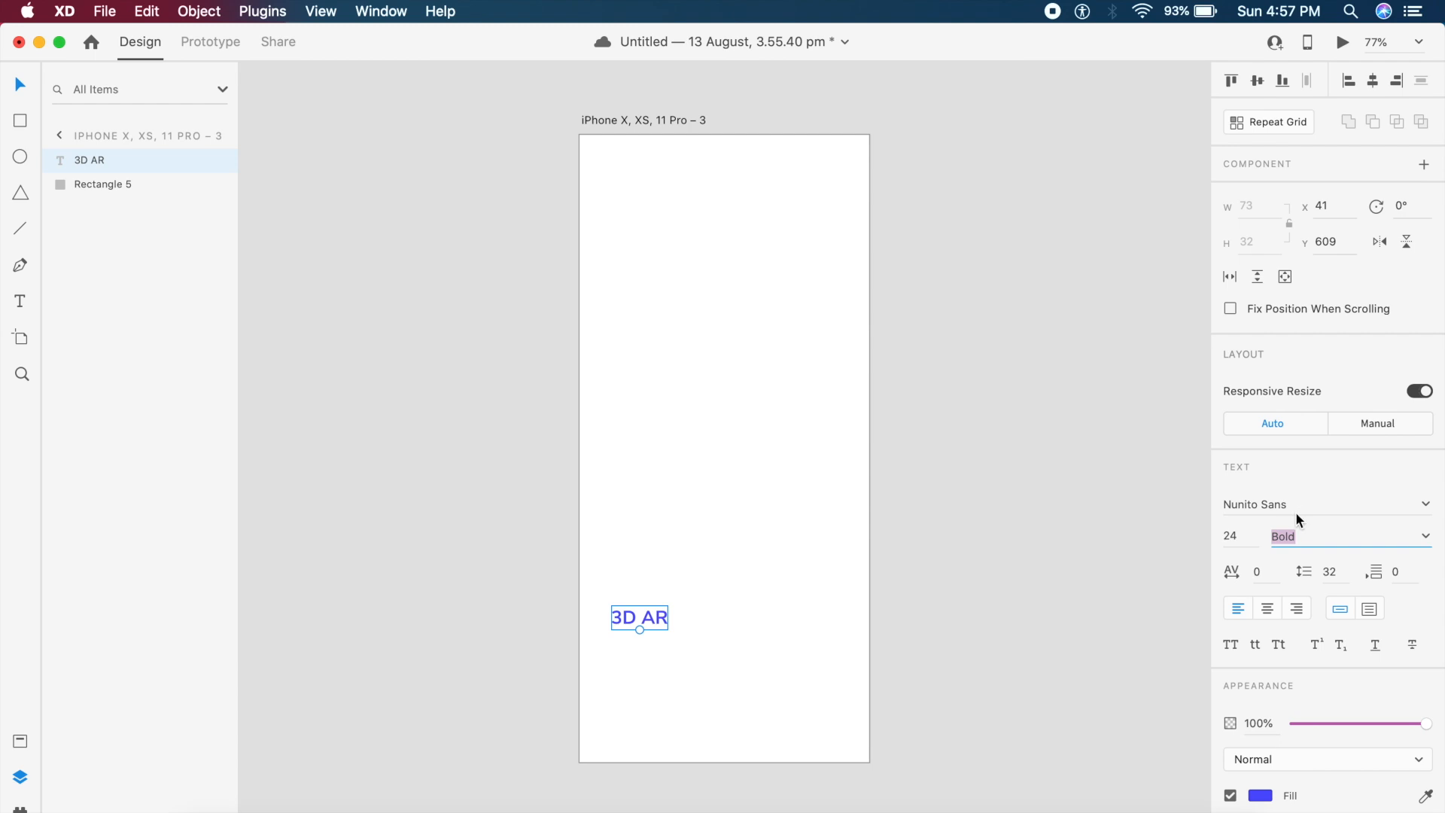
- Move the "3D AR" heading to about X 48, Y 612, and place a copy below it reading "3D animated objects"
drag(637, 627, 643, 629)
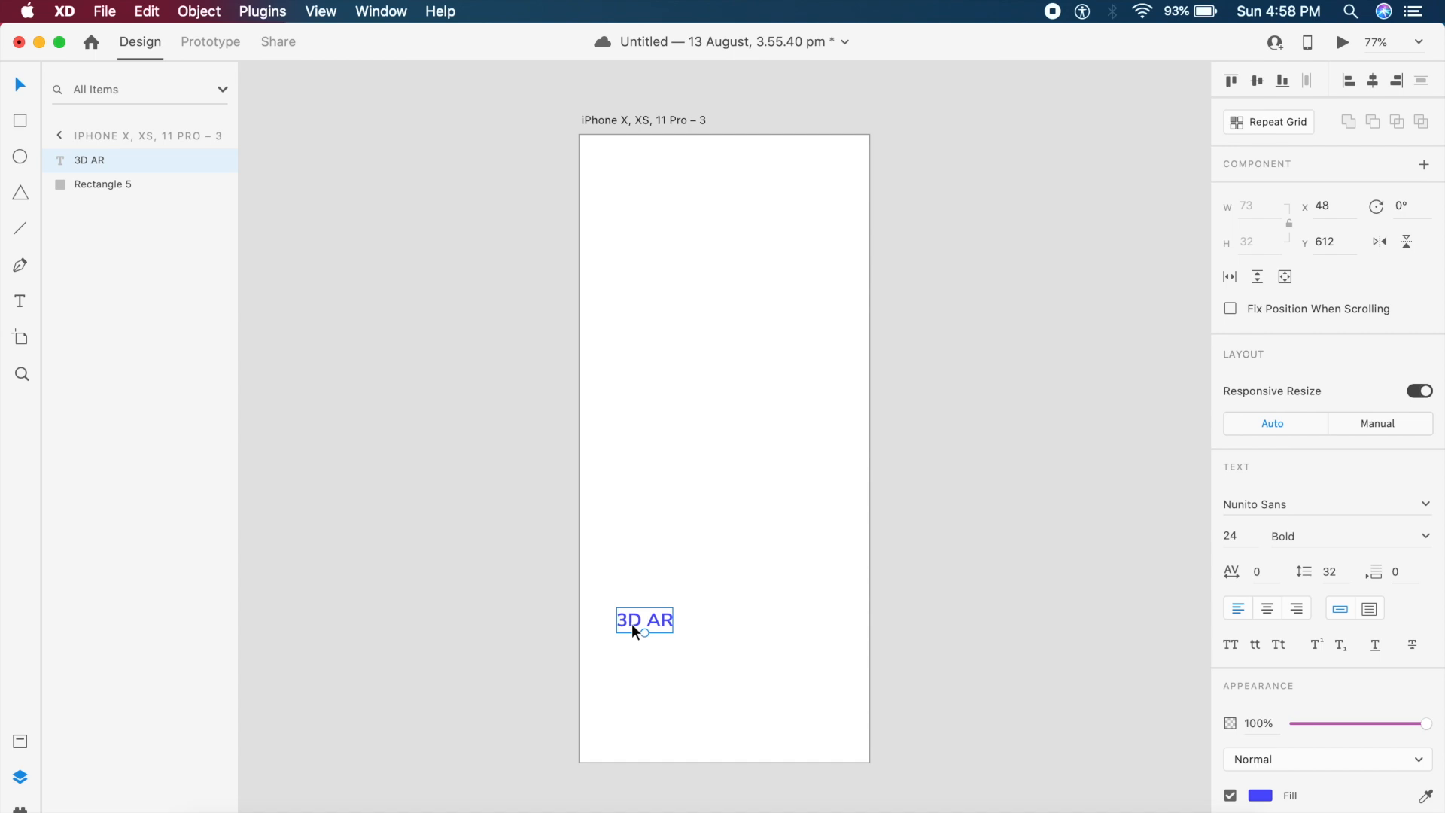
drag(636, 632, 637, 662)
double_click(669, 661)
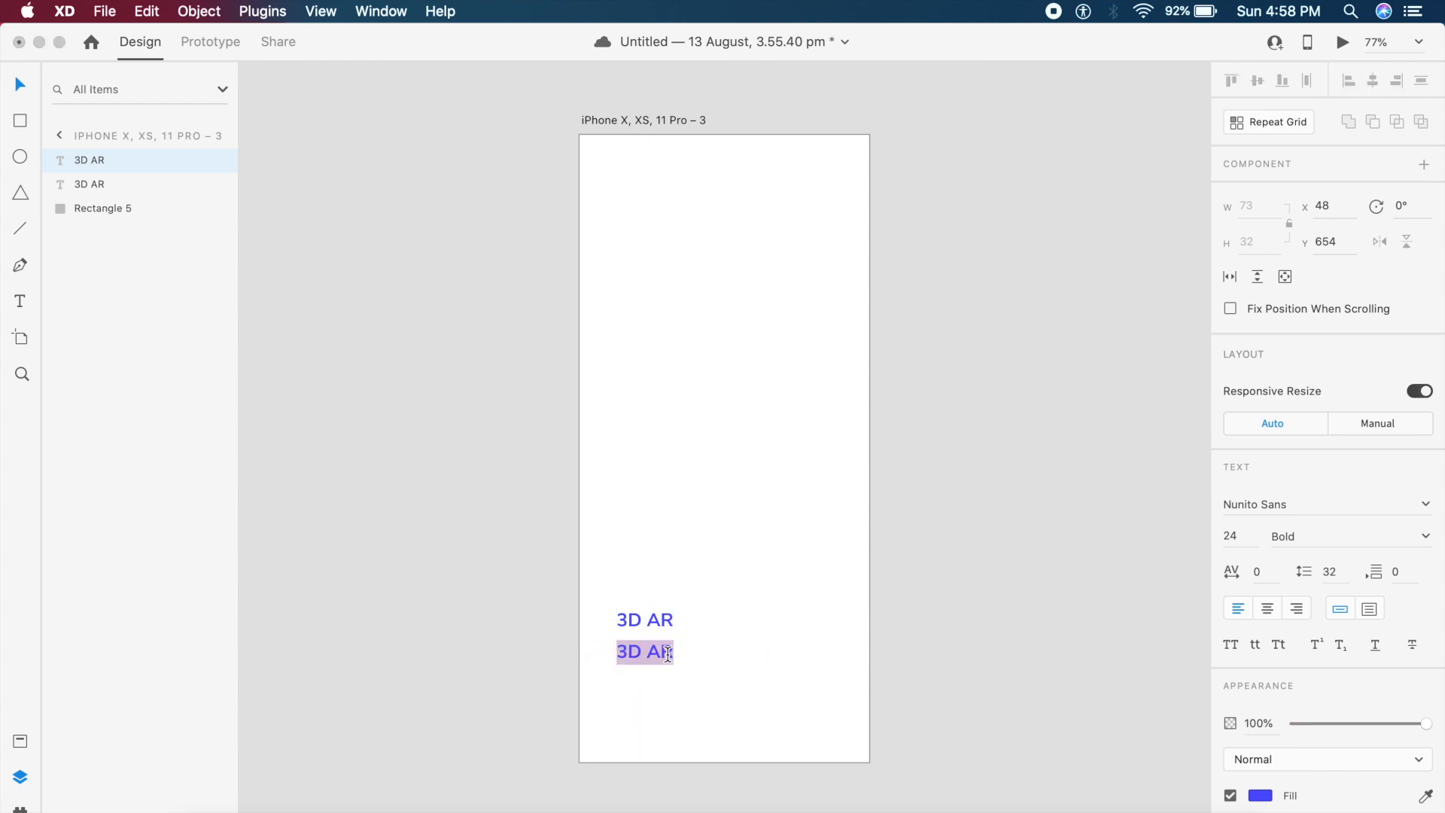
text(3)
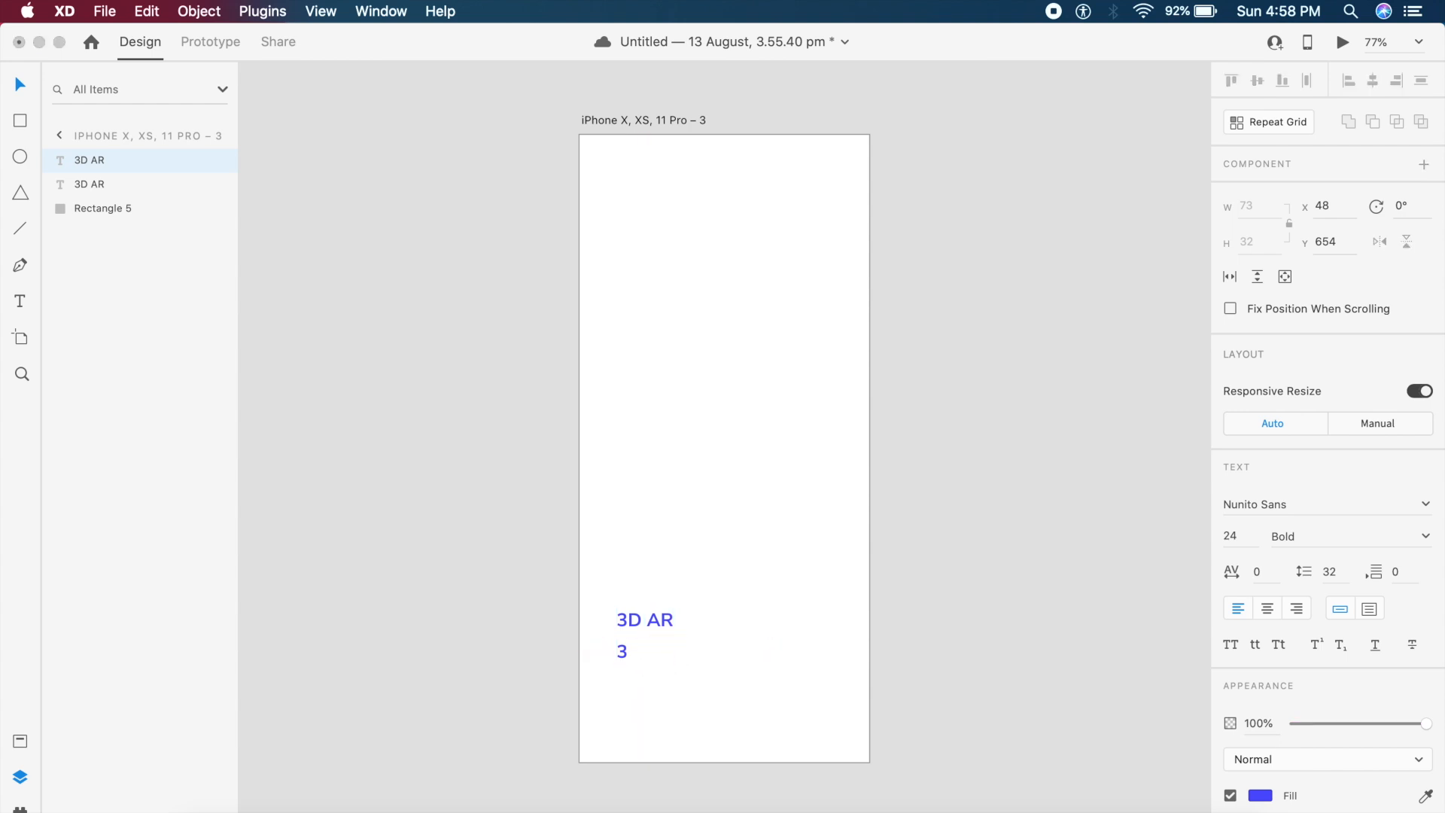
text(D animated objects)
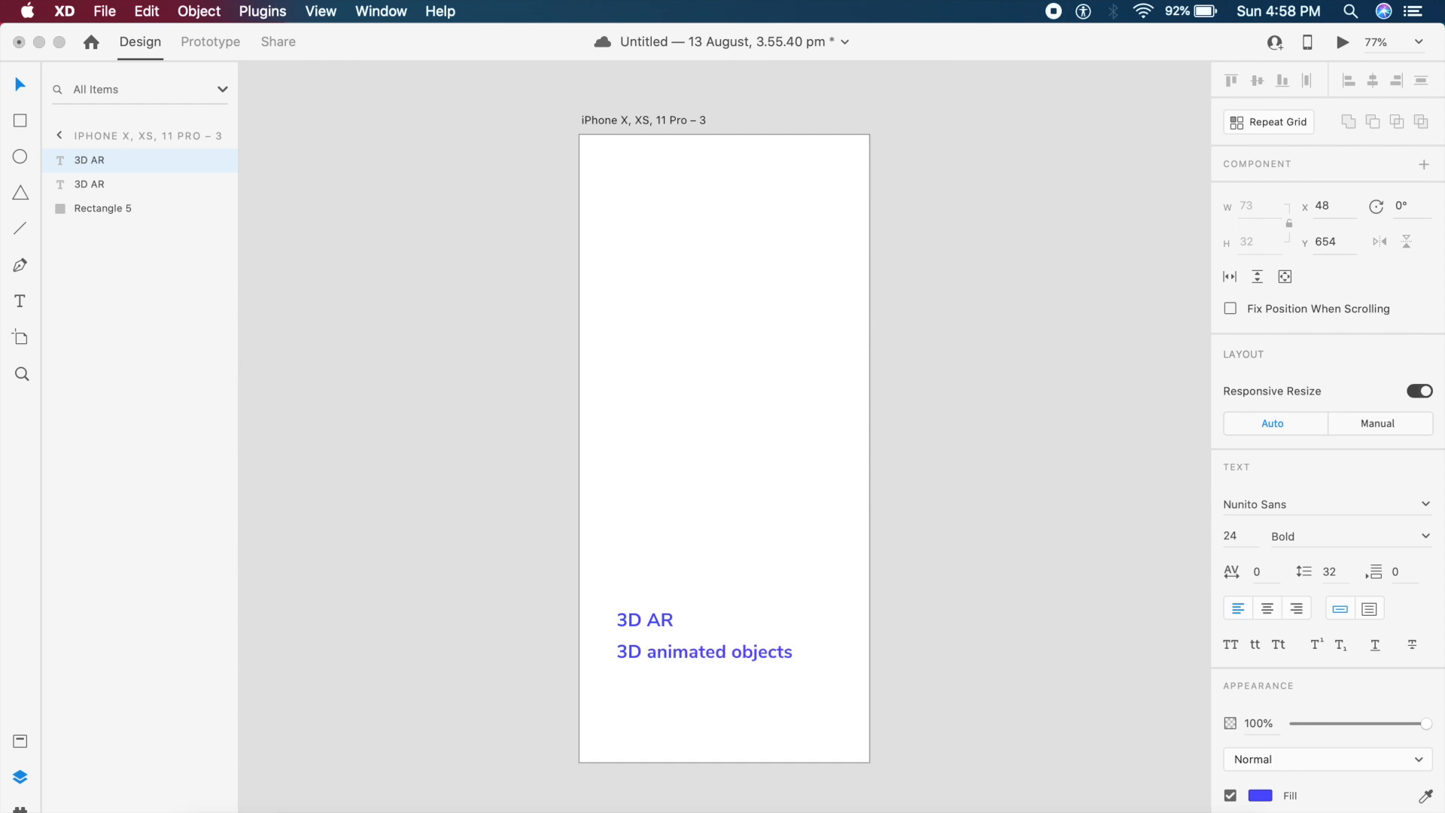
key(Escape)
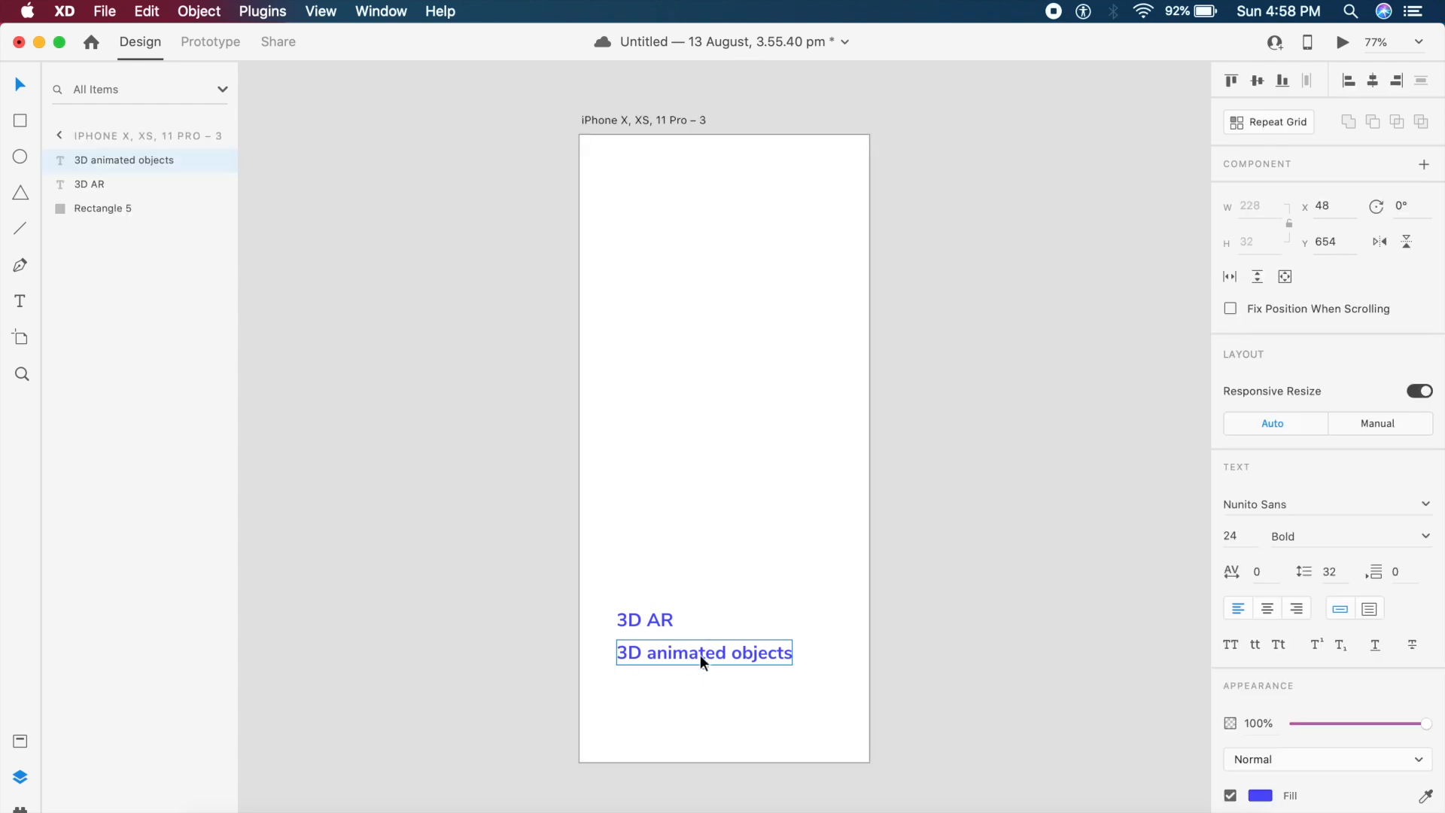
- Set the "3D animated objects" text to font size 16
click(1239, 539)
text(16)
key(Return)
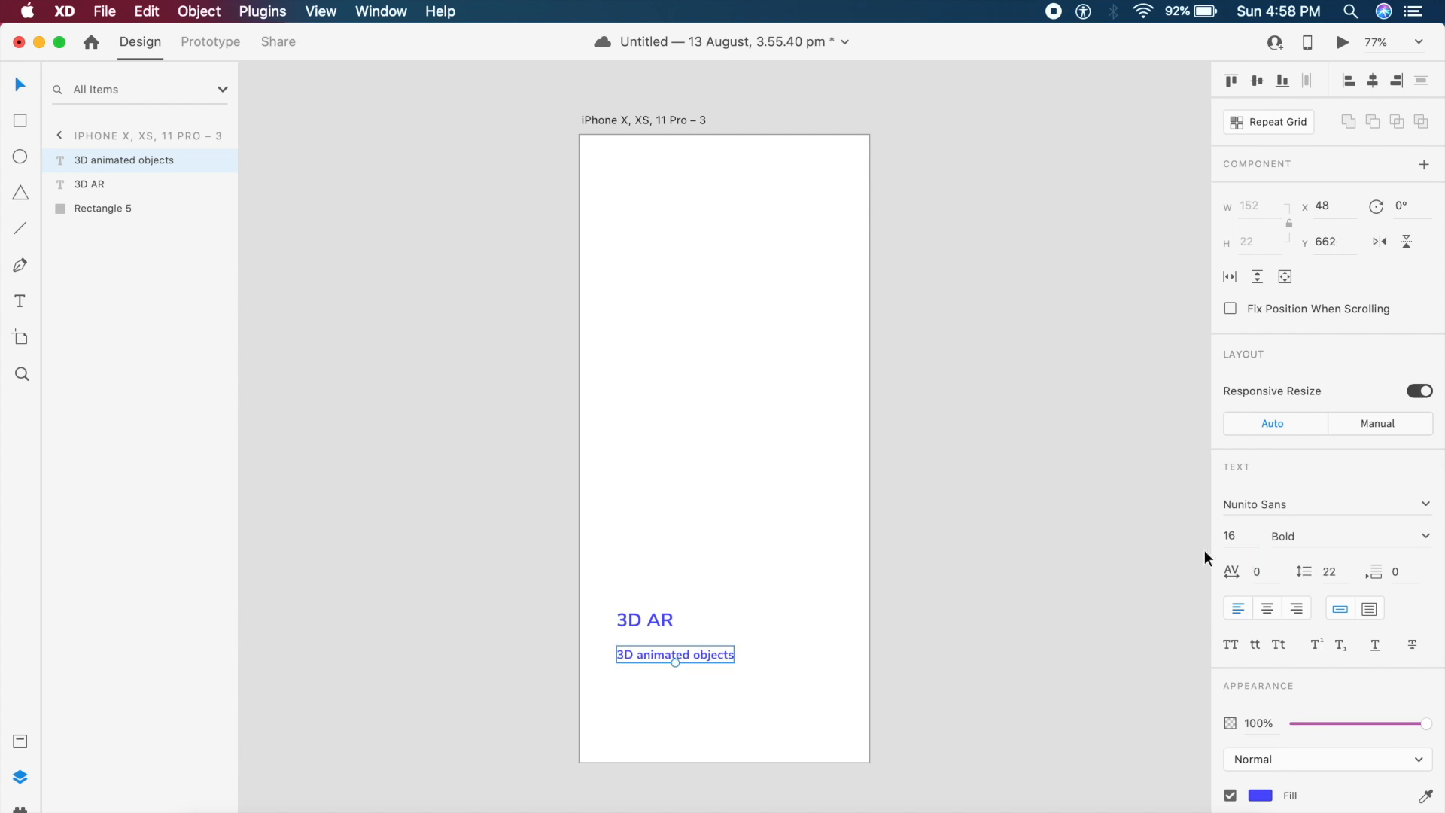
- Set the "3D animated objects" text to font size 20 with the Regular weight
click(1245, 537)
text(20)
key(Return)
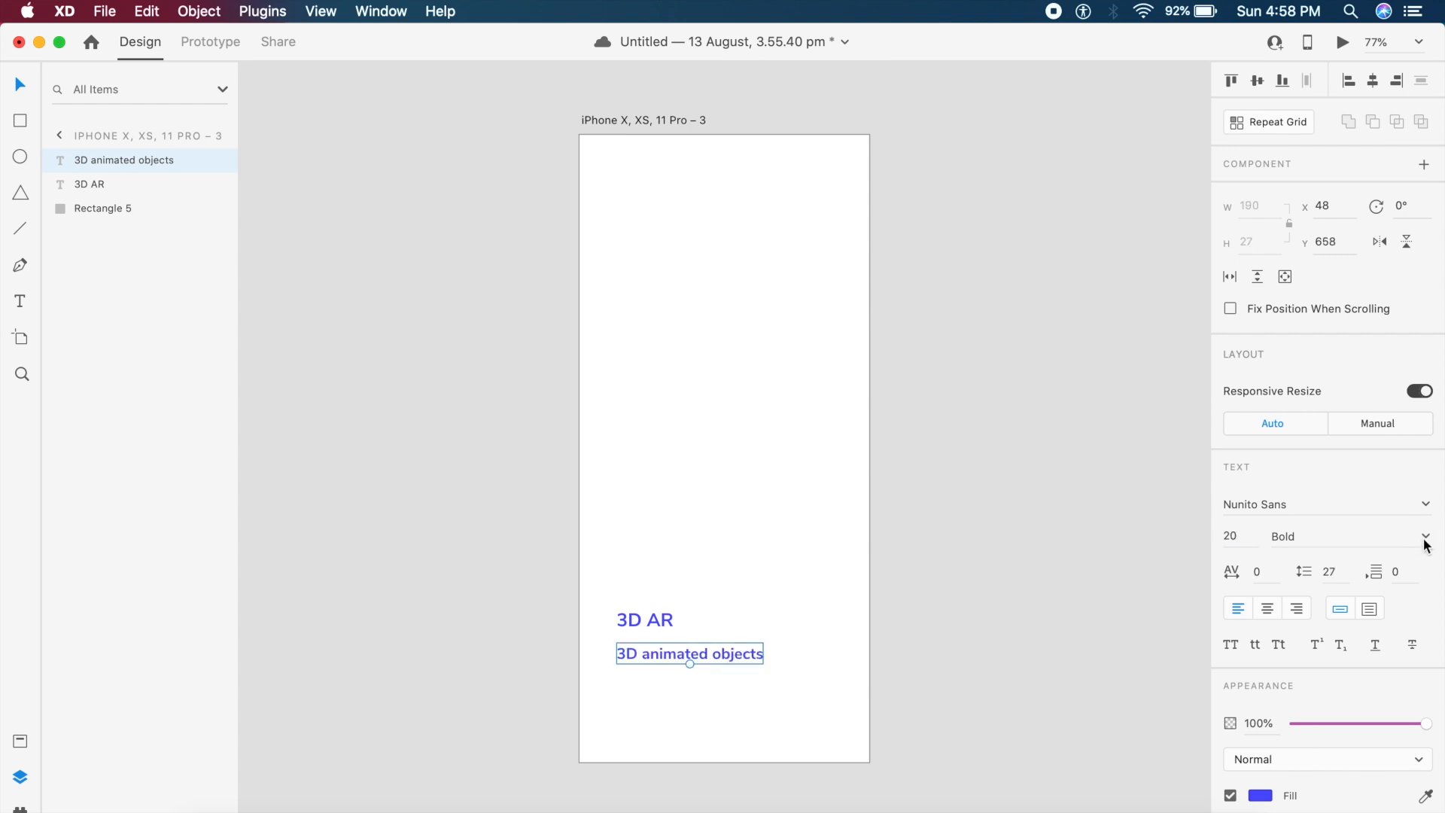
click(1425, 537)
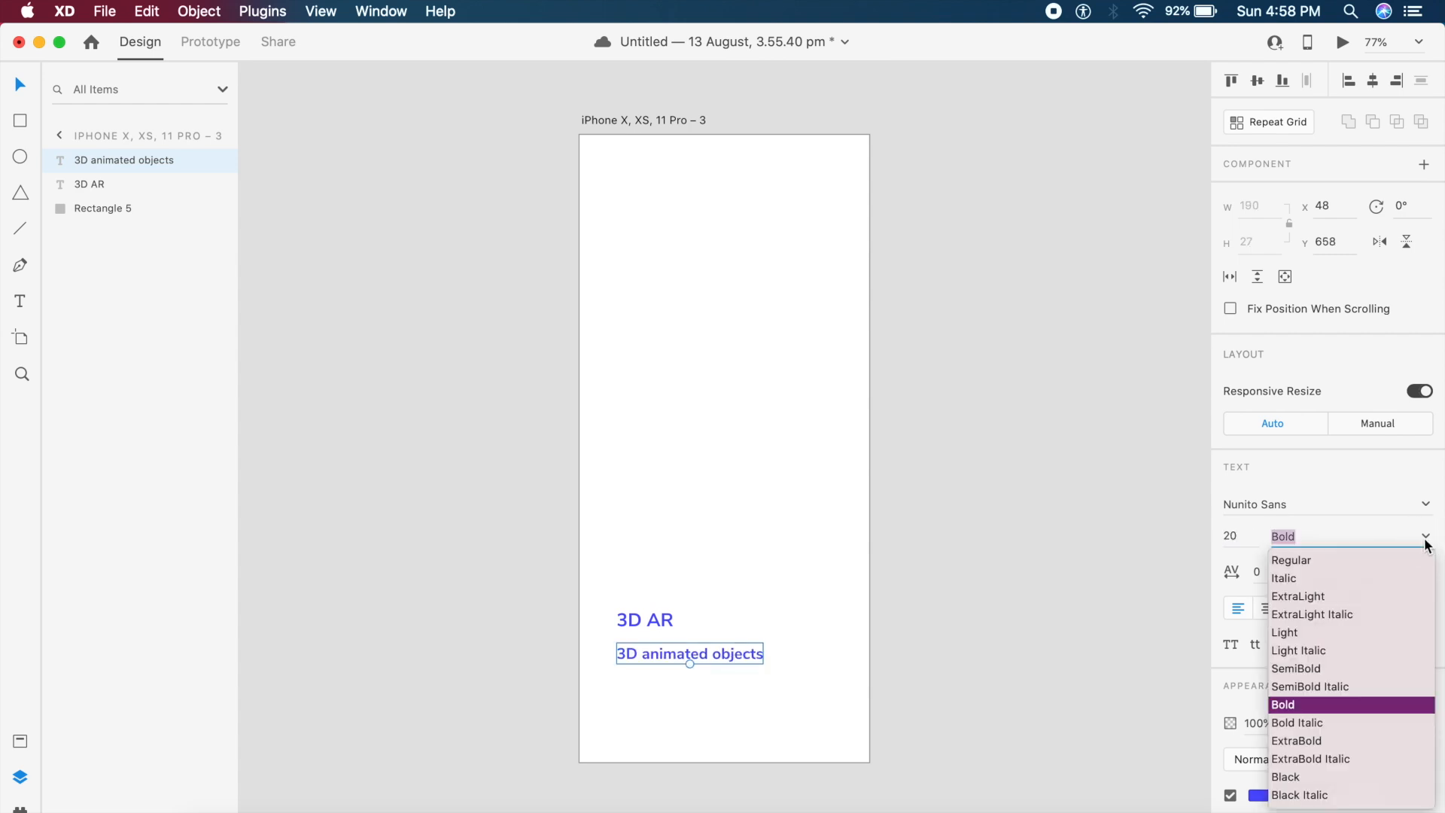
click(1313, 562)
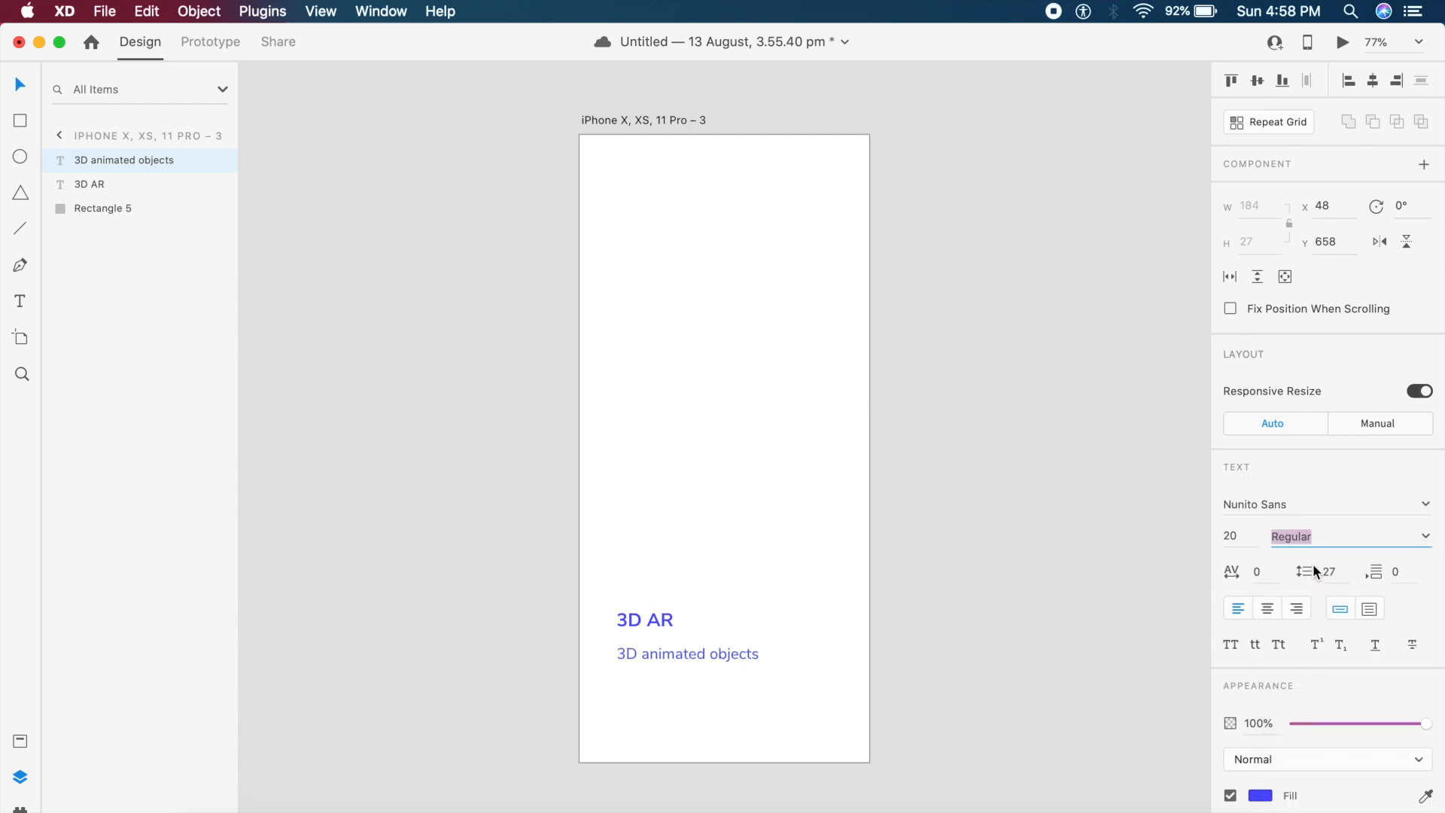
- Change the fill of the "3D animated objects" text to dark grey #333333
click(1264, 795)
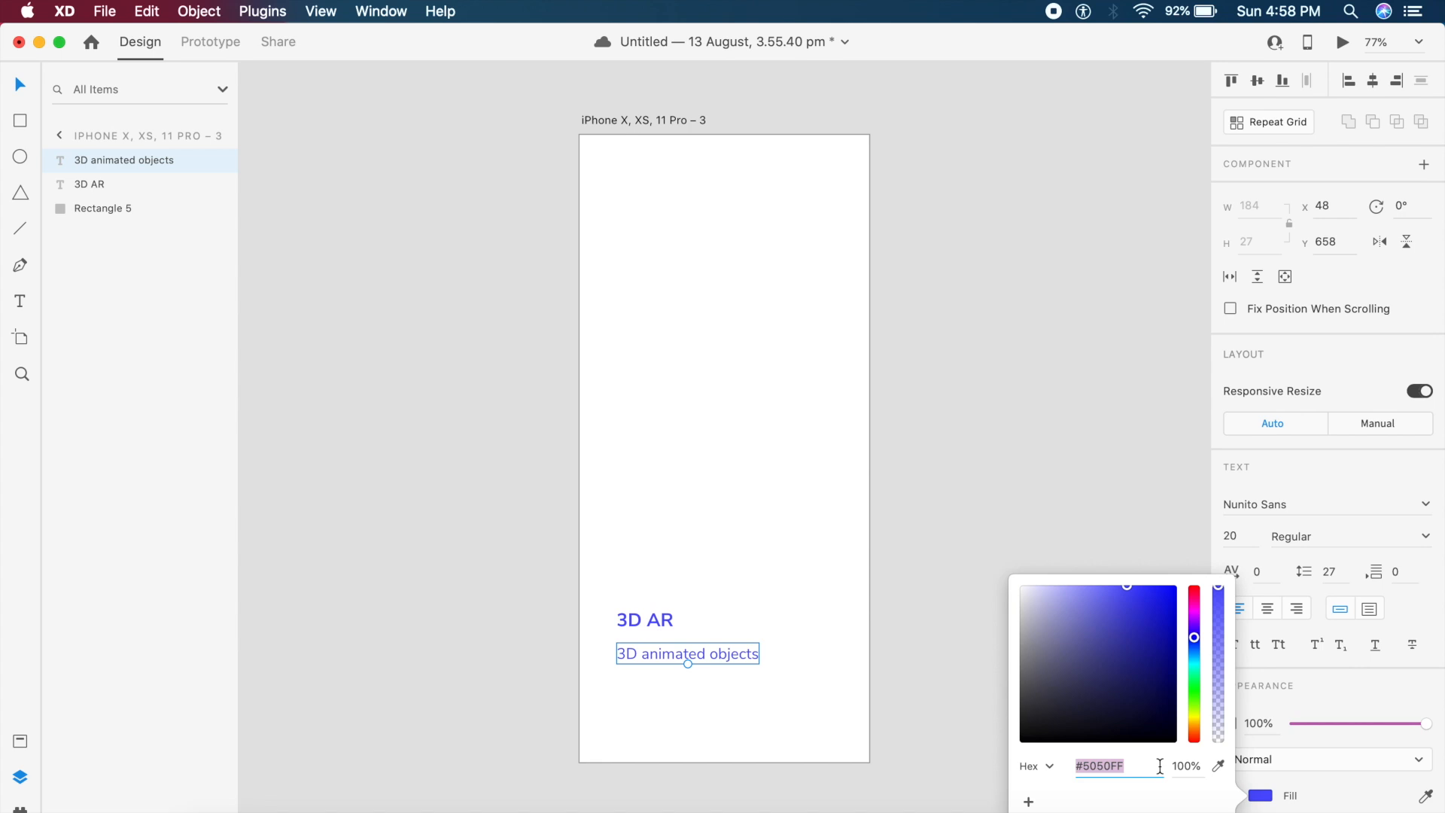
text(333)
key(Return)
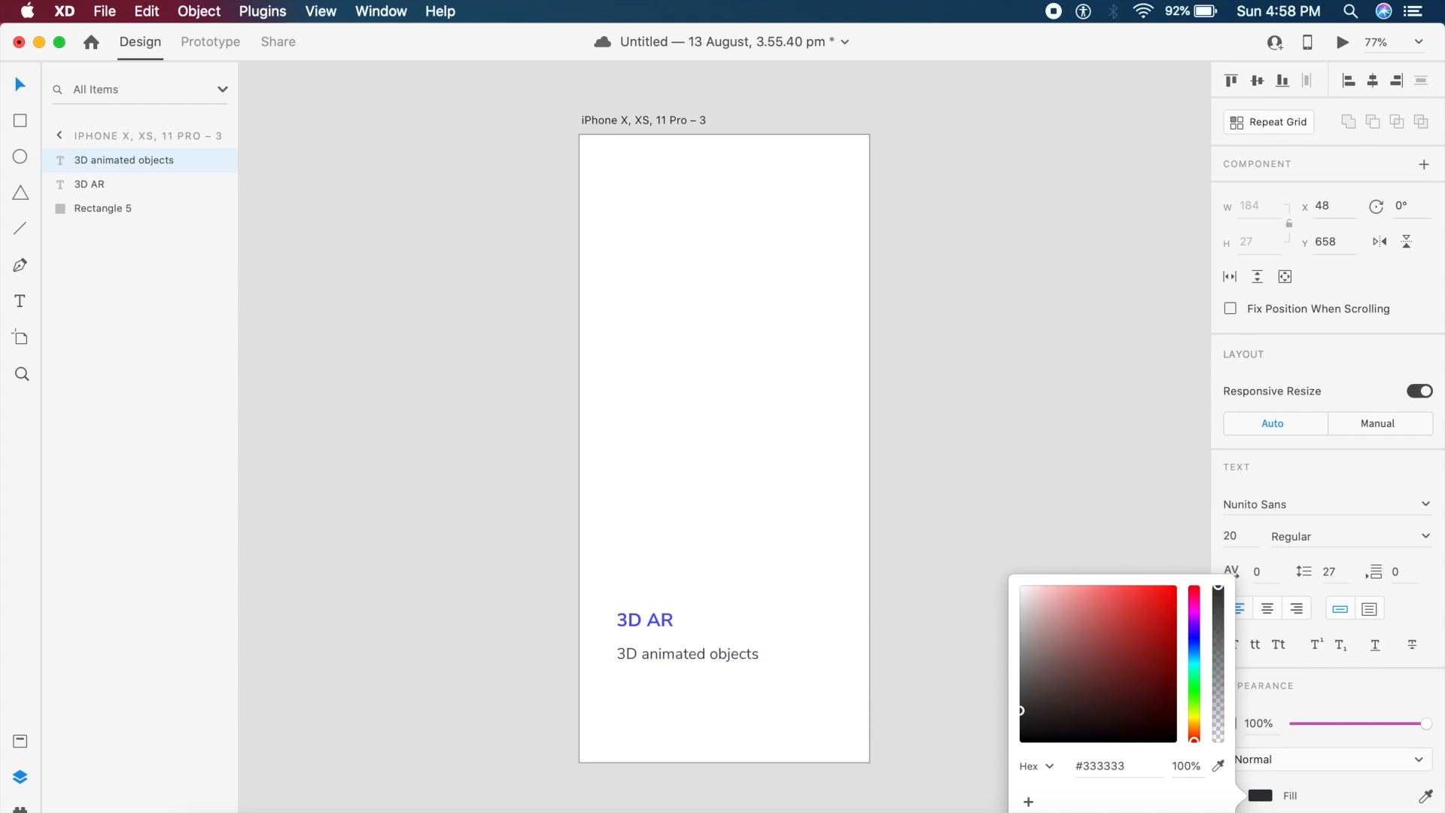
click(668, 656)
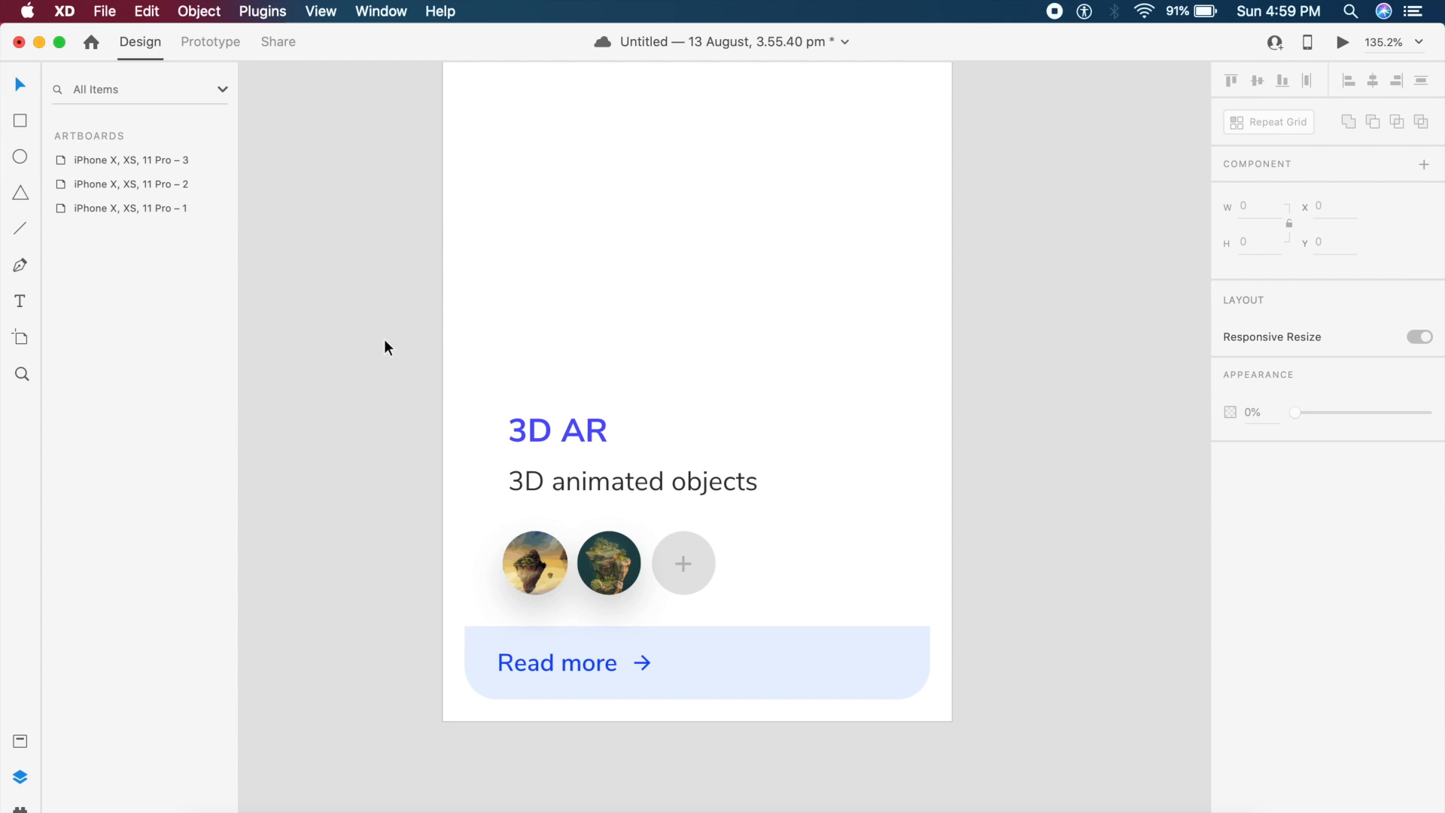
- Shift the "Read more" label with its arrow to X 48 and line up the row of circles with the text above
click(539, 578)
click(620, 565)
click(682, 563)
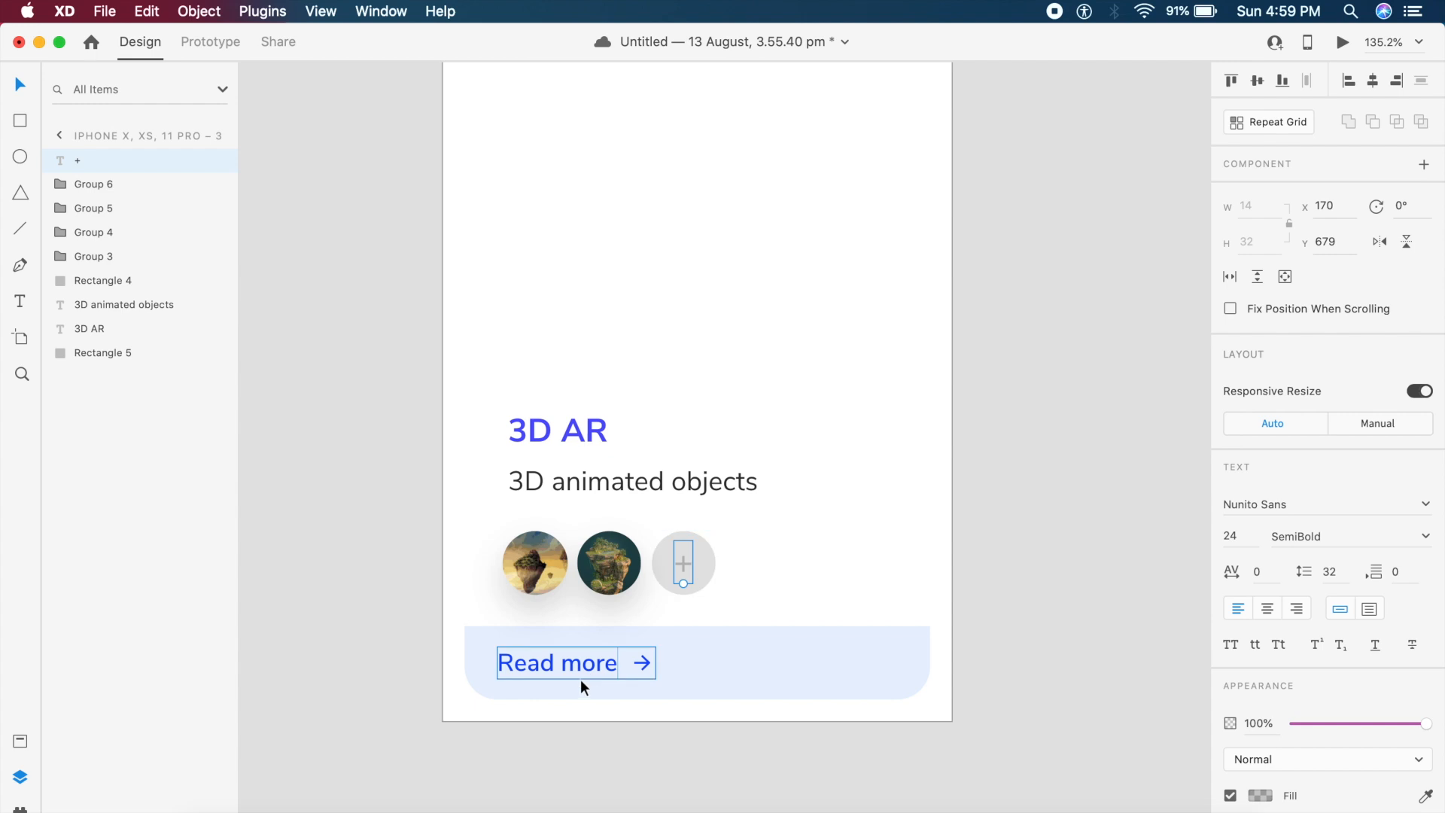
click(604, 672)
drag(604, 672, 614, 667)
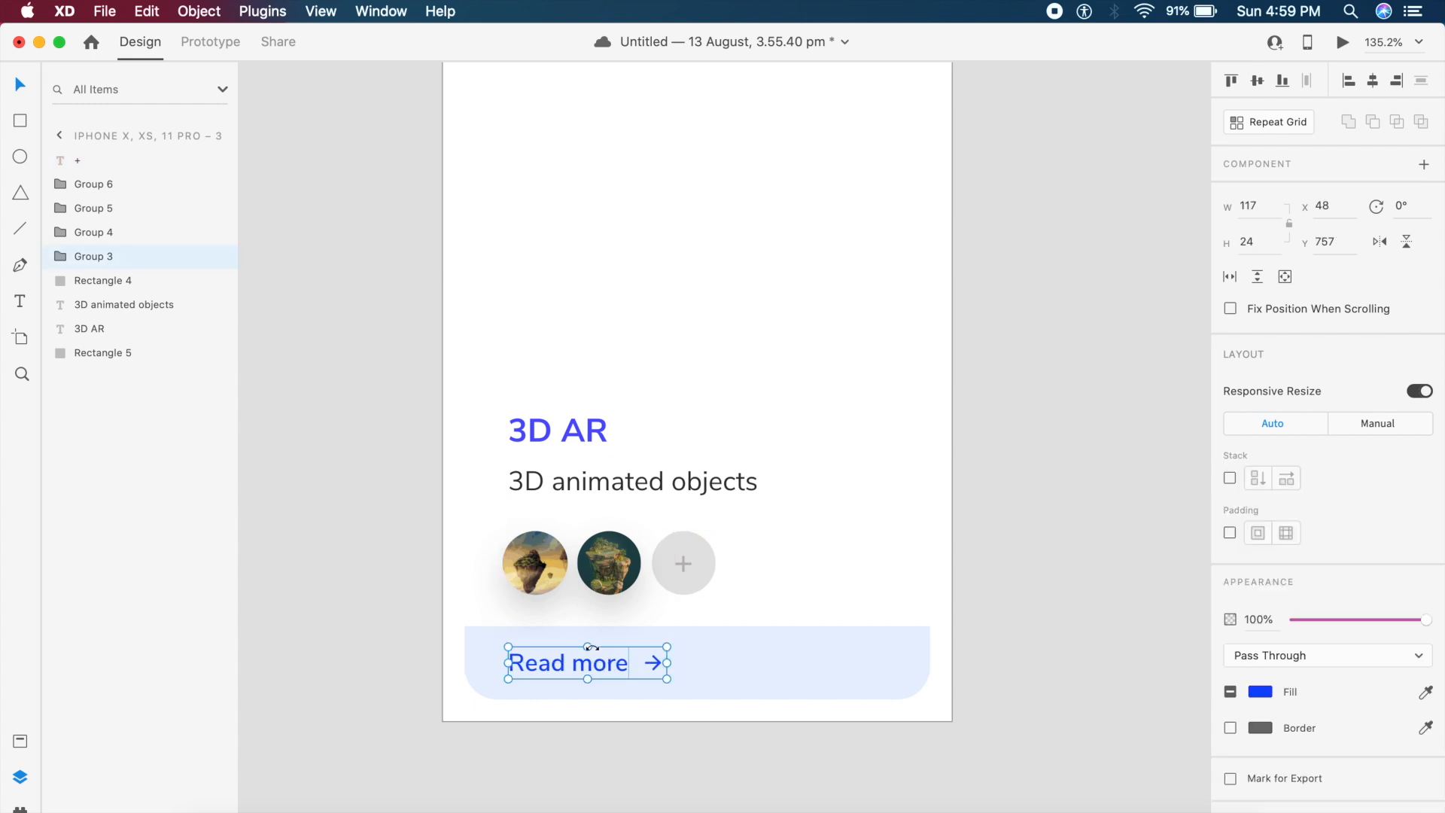
click(418, 533)
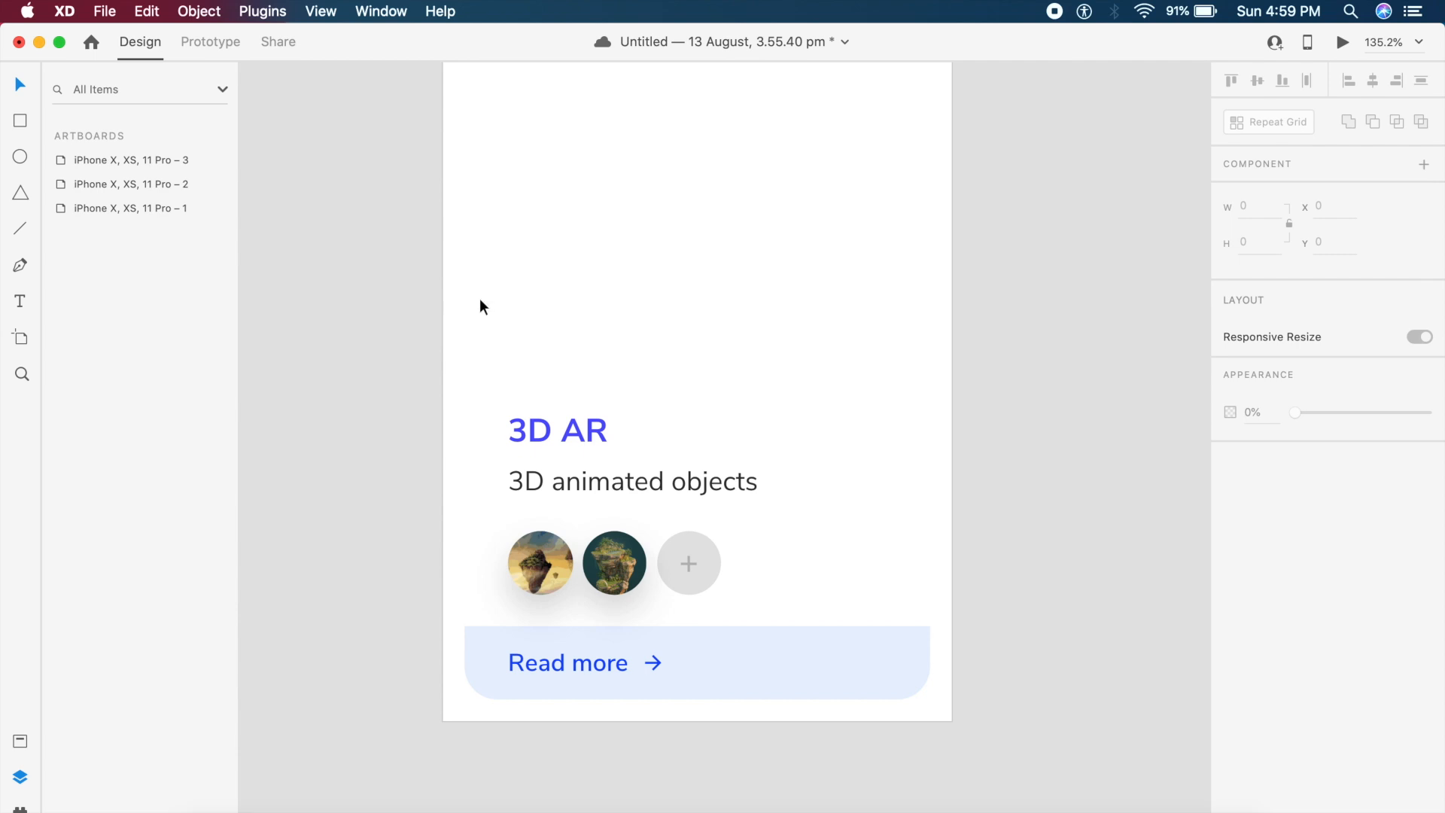
- Group all the card's elements, from the background rectangle to the "Read more" bar, into one group
drag(332, 286, 1019, 809)
scroll(604, 395, right, 2)
scroll(604, 395, up, 1)
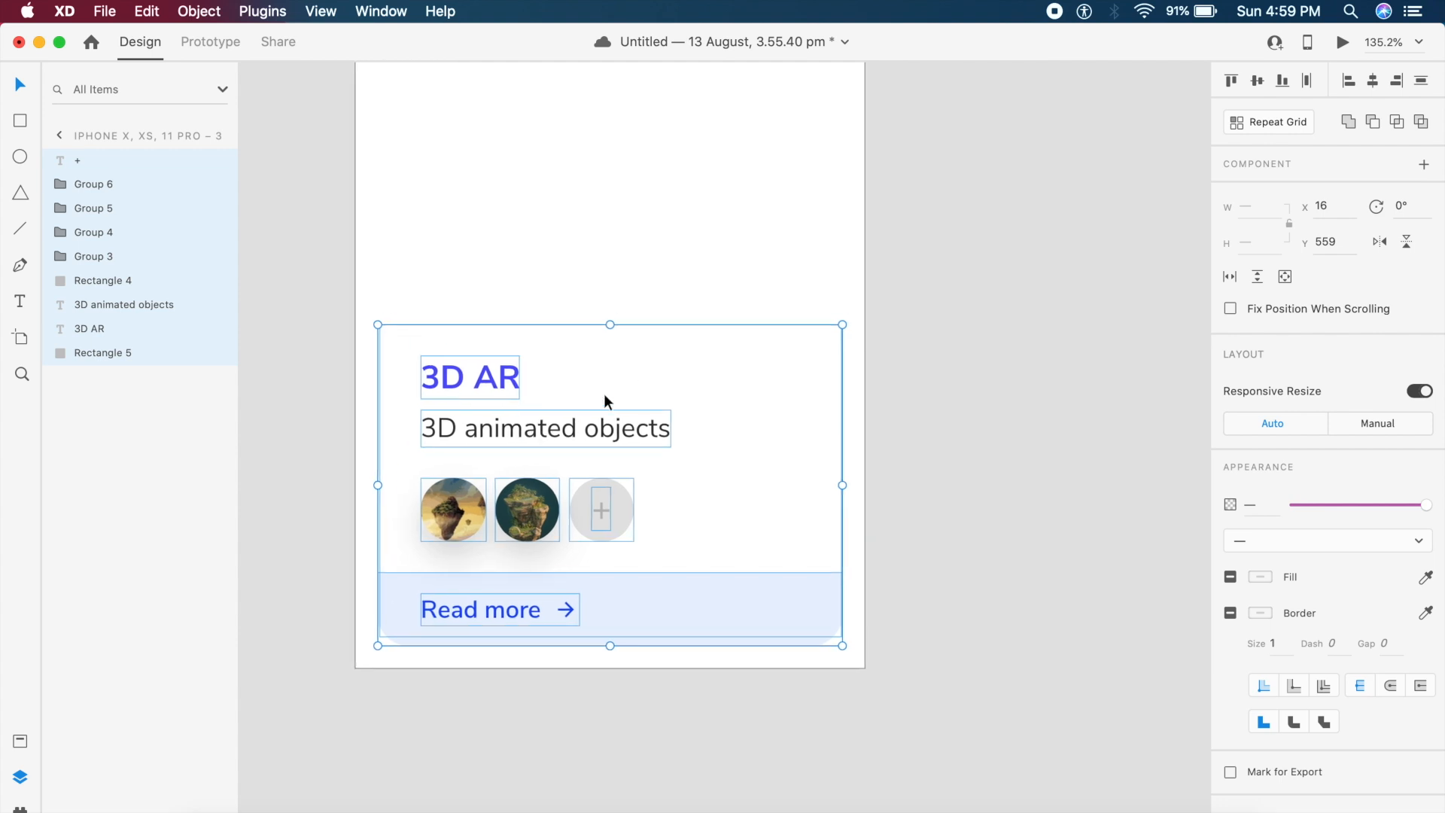
right_click(607, 401)
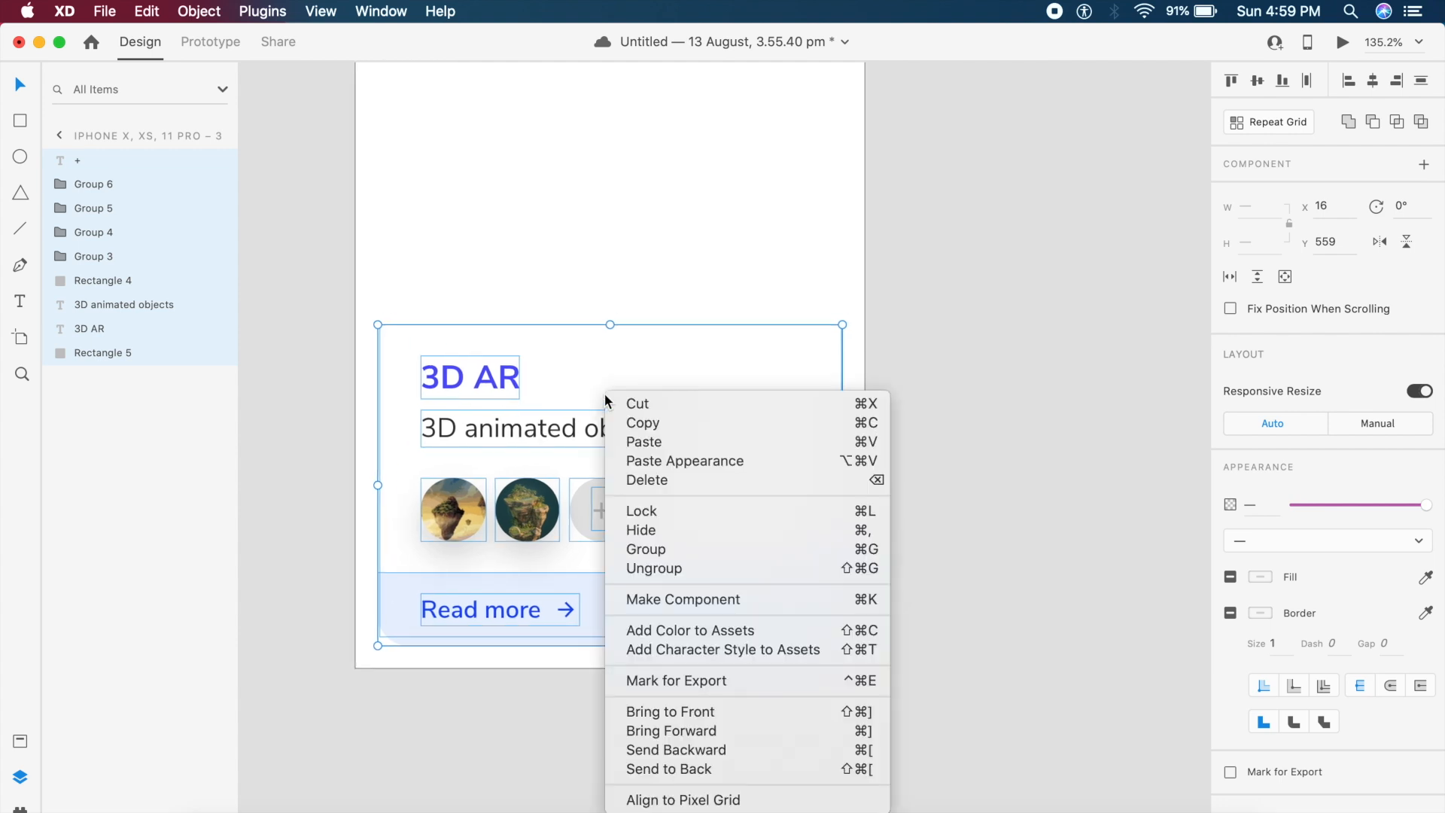
click(645, 549)
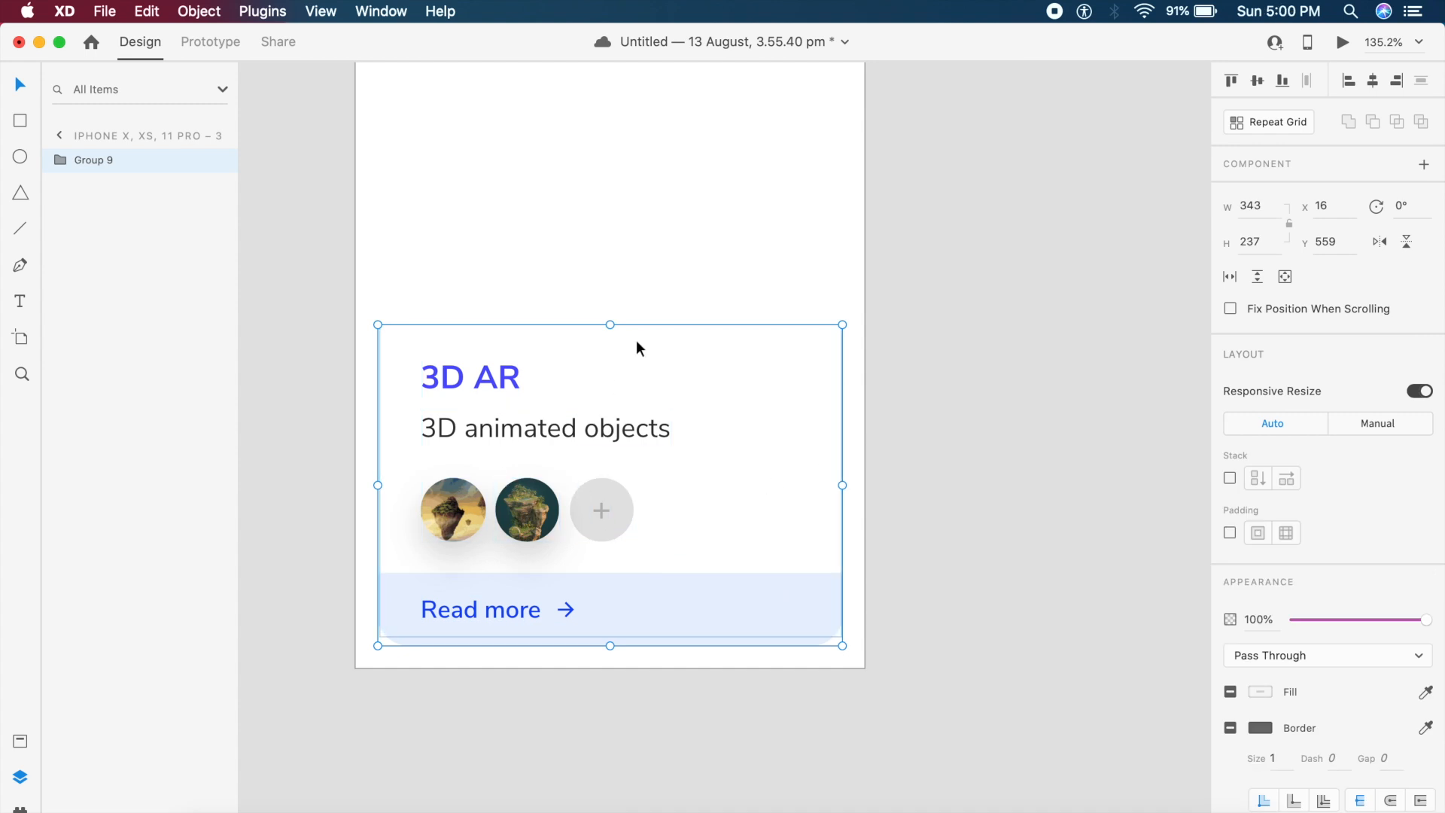
- Export the grouped card to the Downloads folder as ar-texr in PNG format, with the Design export setting
click(663, 249)
click(562, 488)
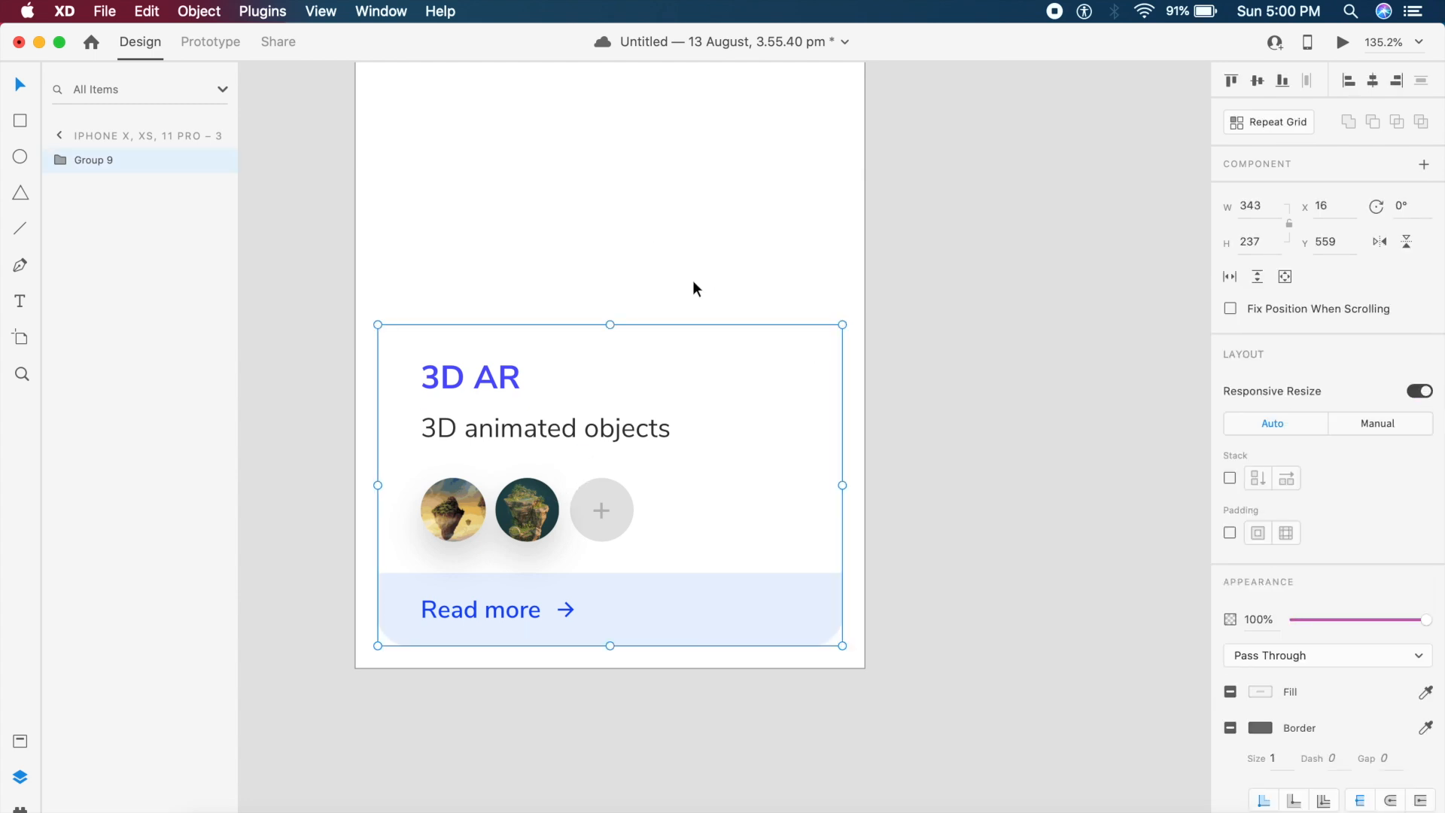
key(super+s)
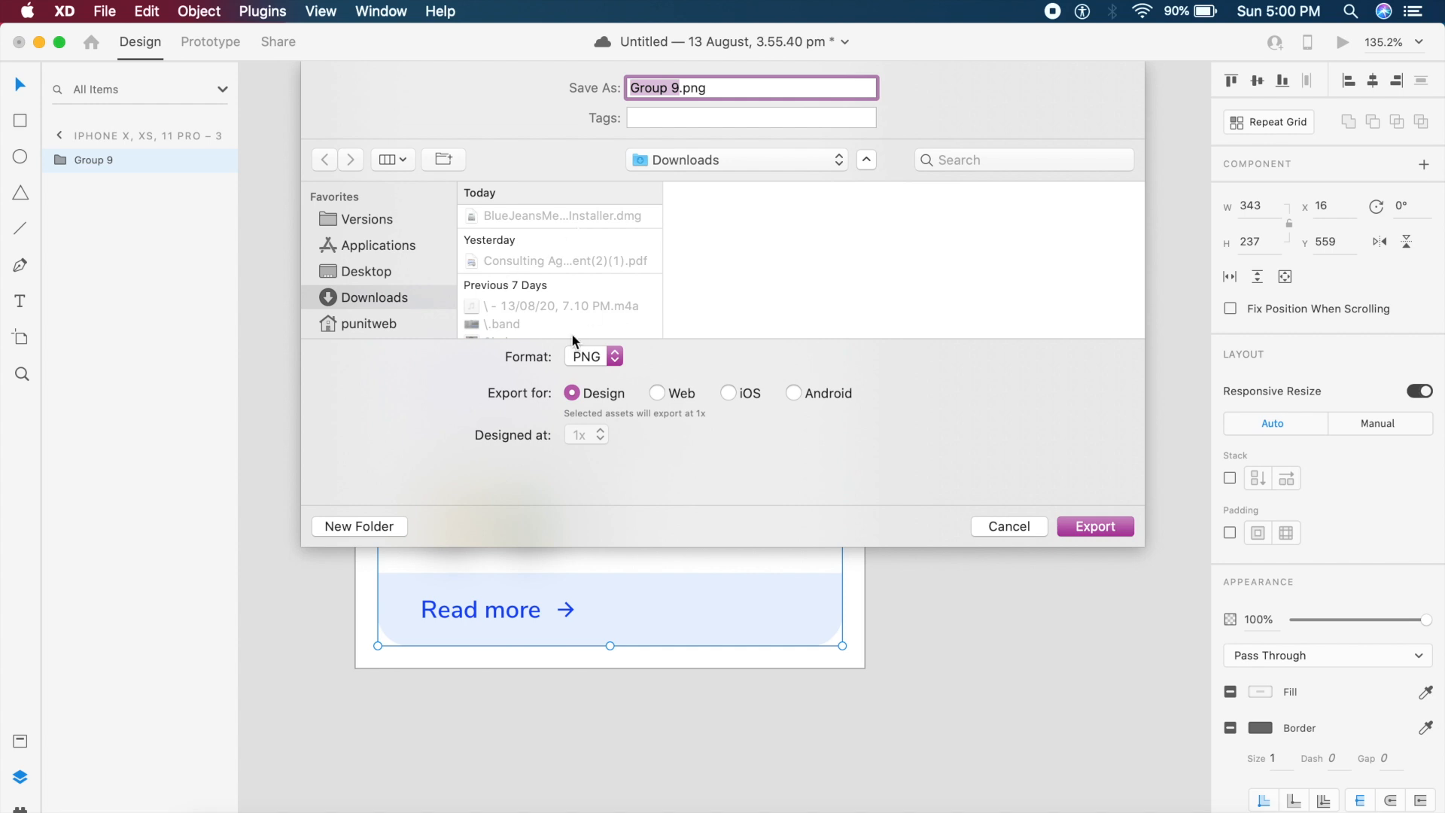
click(389, 301)
text(ar-te)
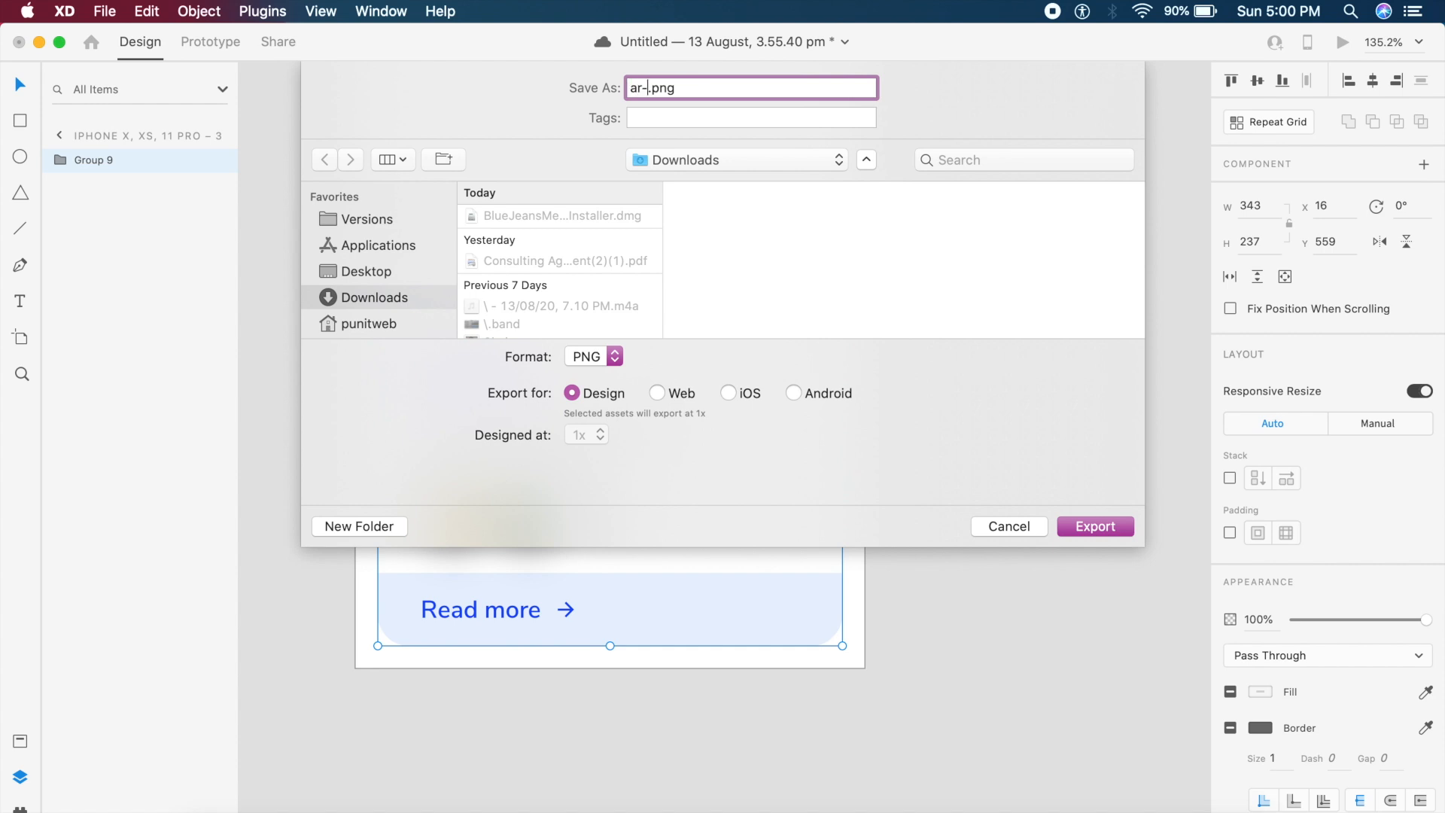
text(xt)
click(611, 366)
click(579, 355)
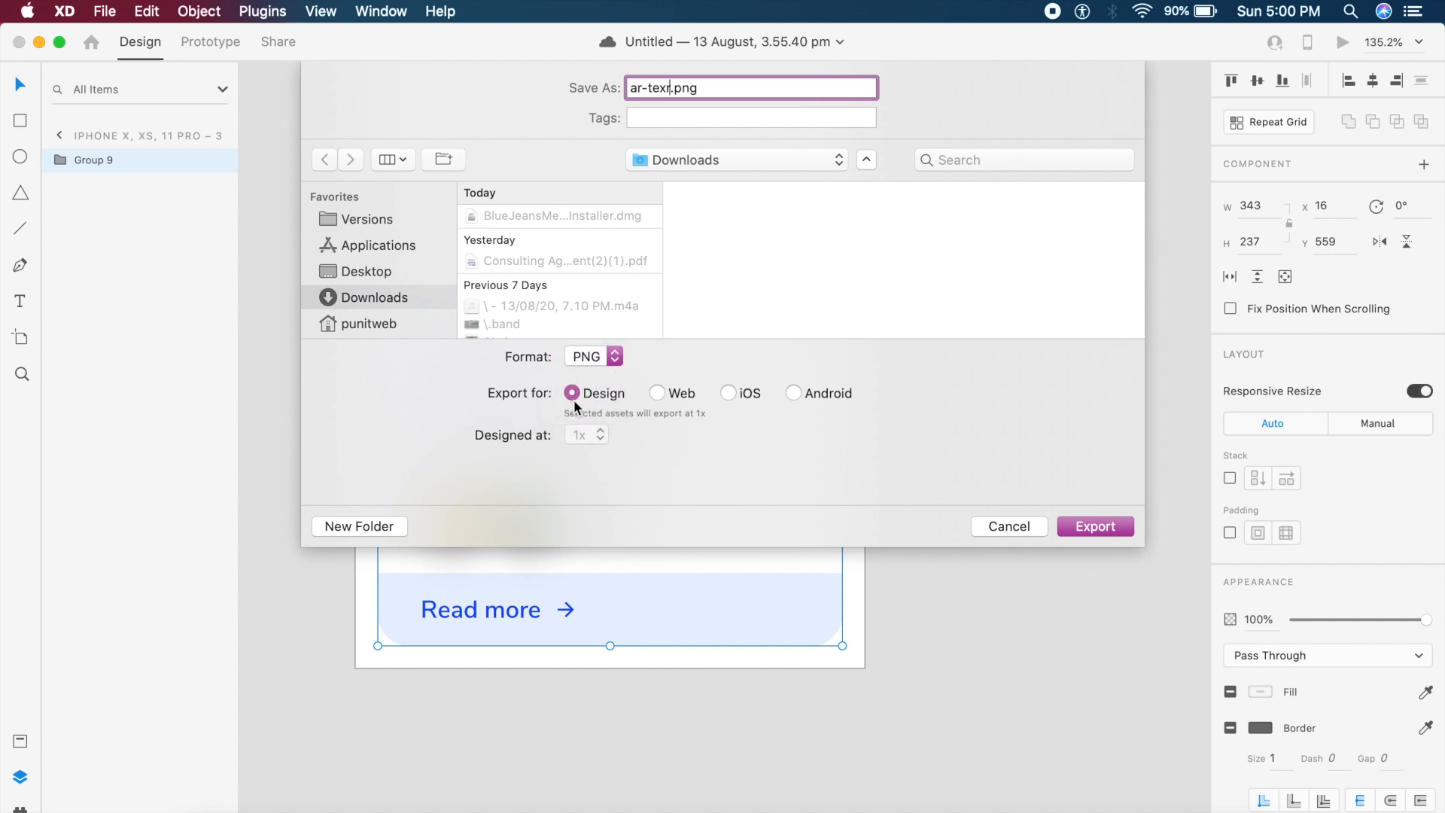
click(1092, 526)
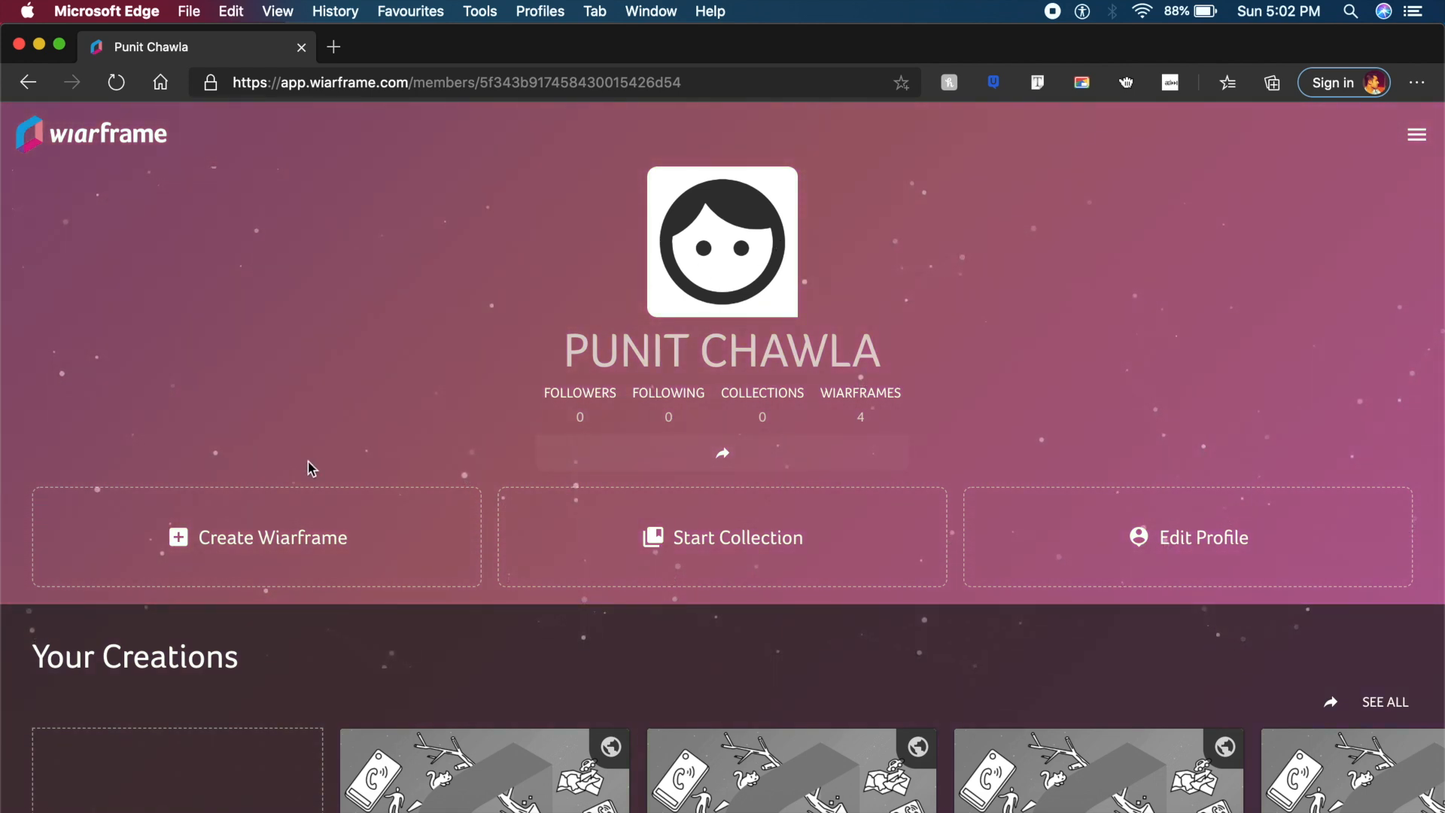
- In Wiarframe, create an open room scene named with the creator's full name and a room length of 20.8 m
click(332, 539)
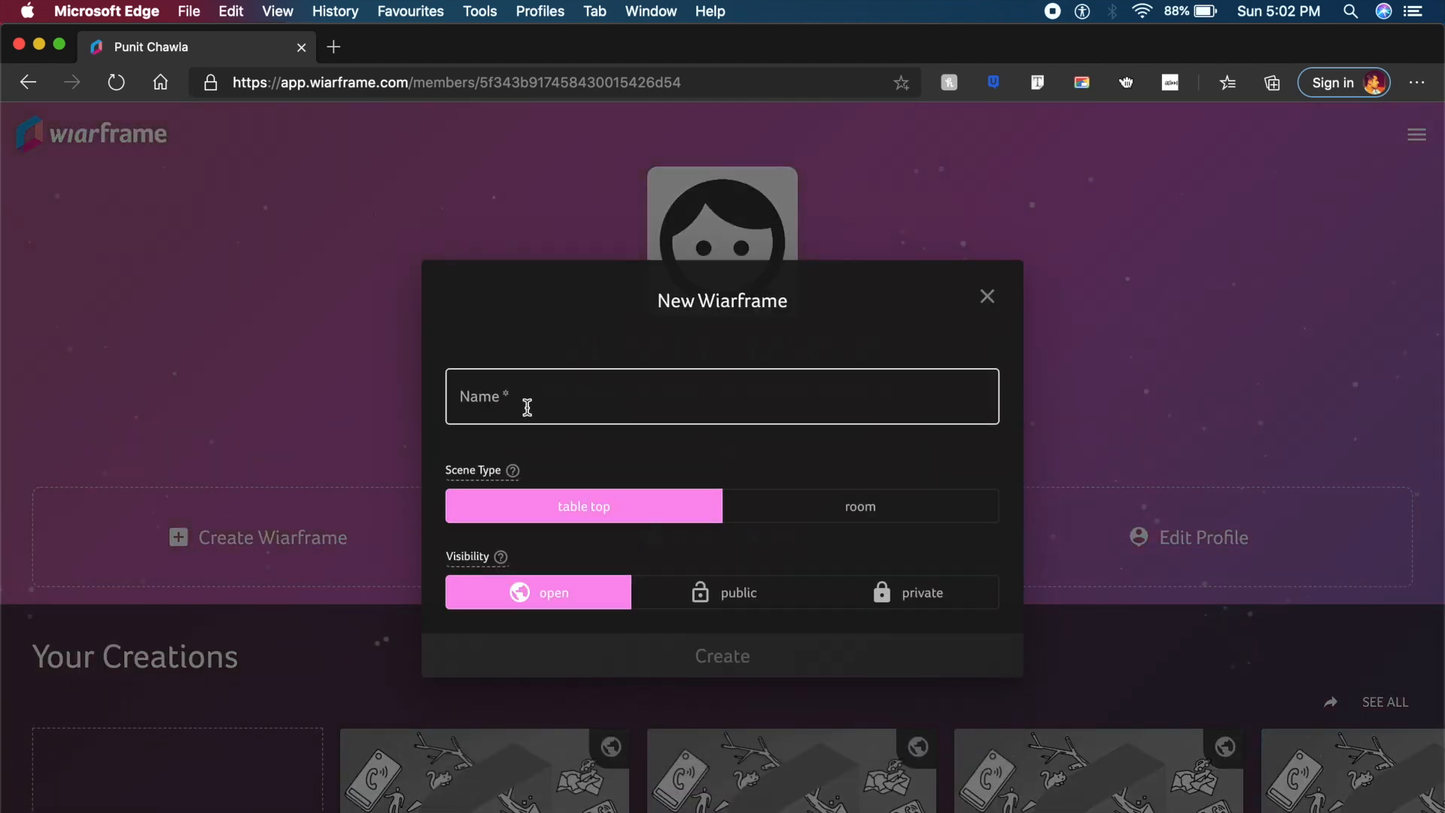
click(575, 408)
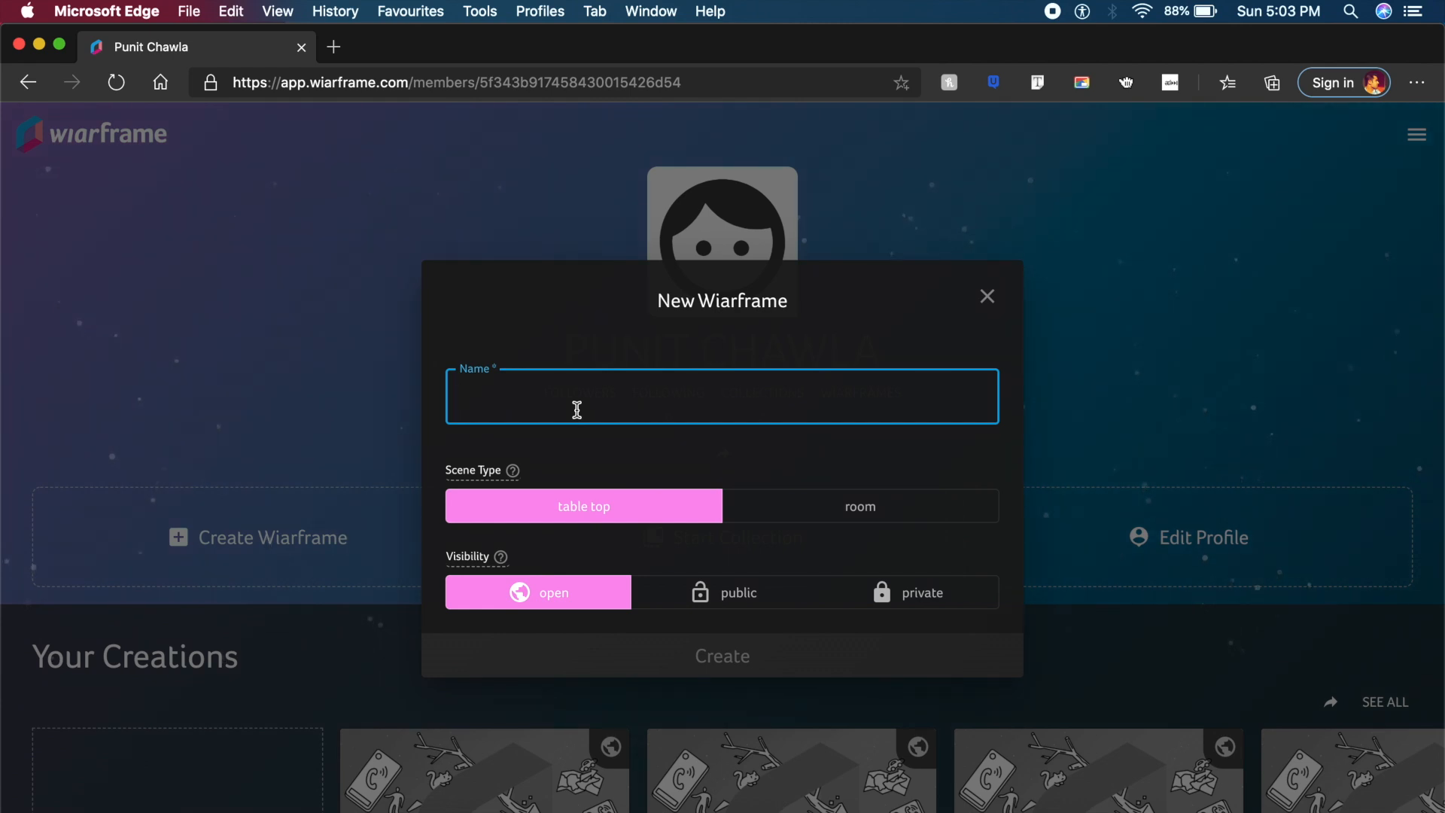
text(Punit)
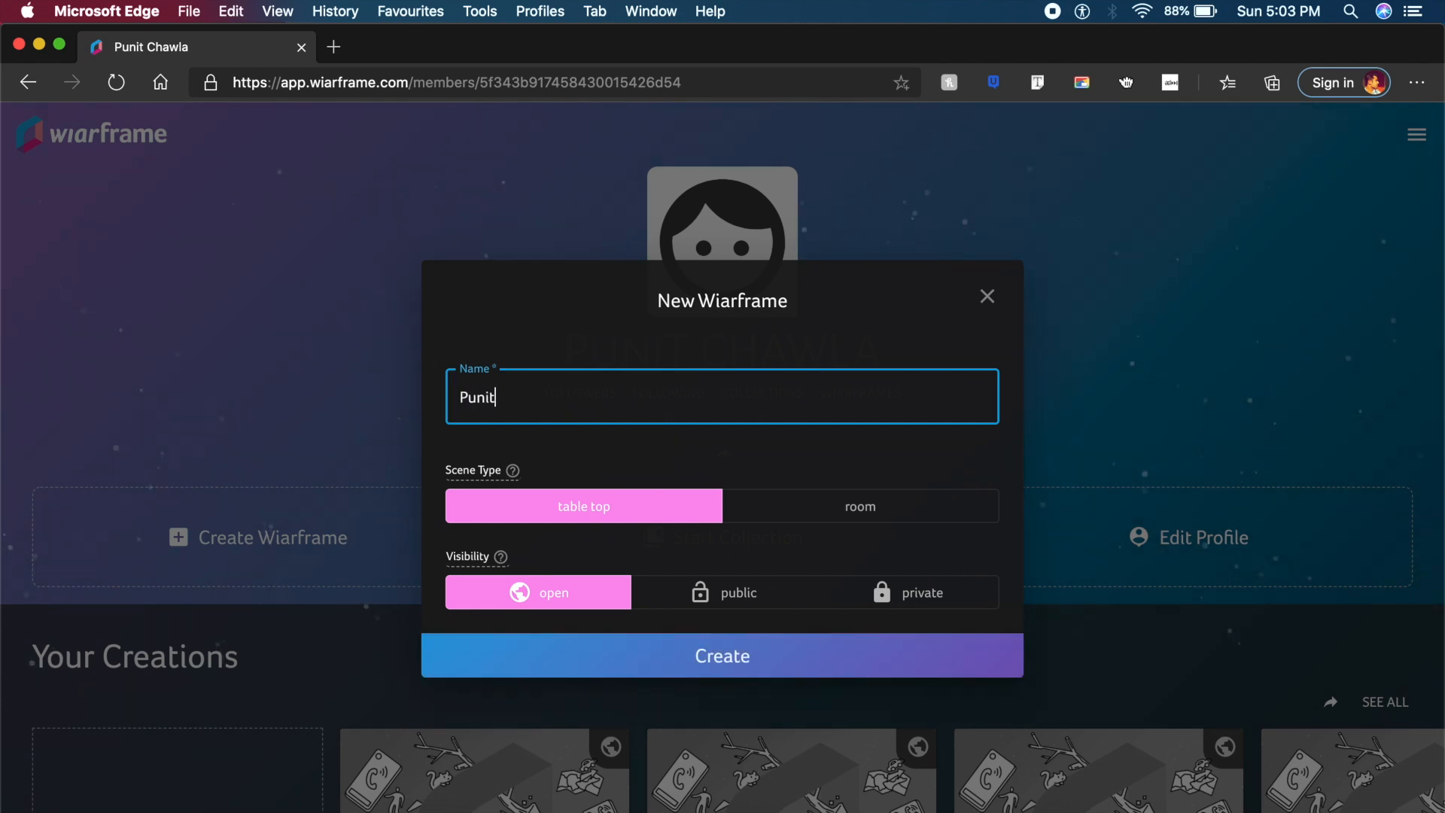
text( Chawla)
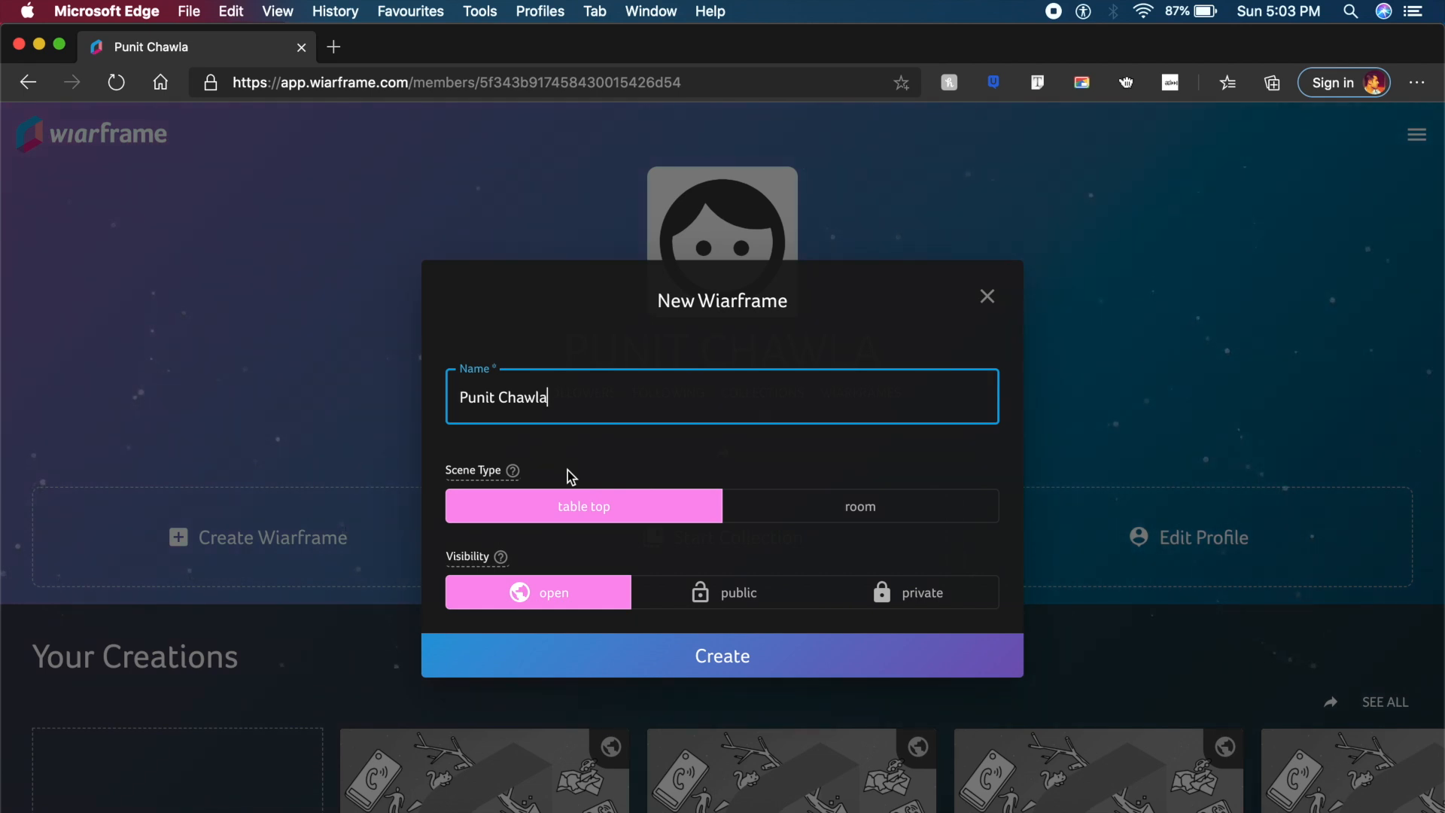
click(841, 520)
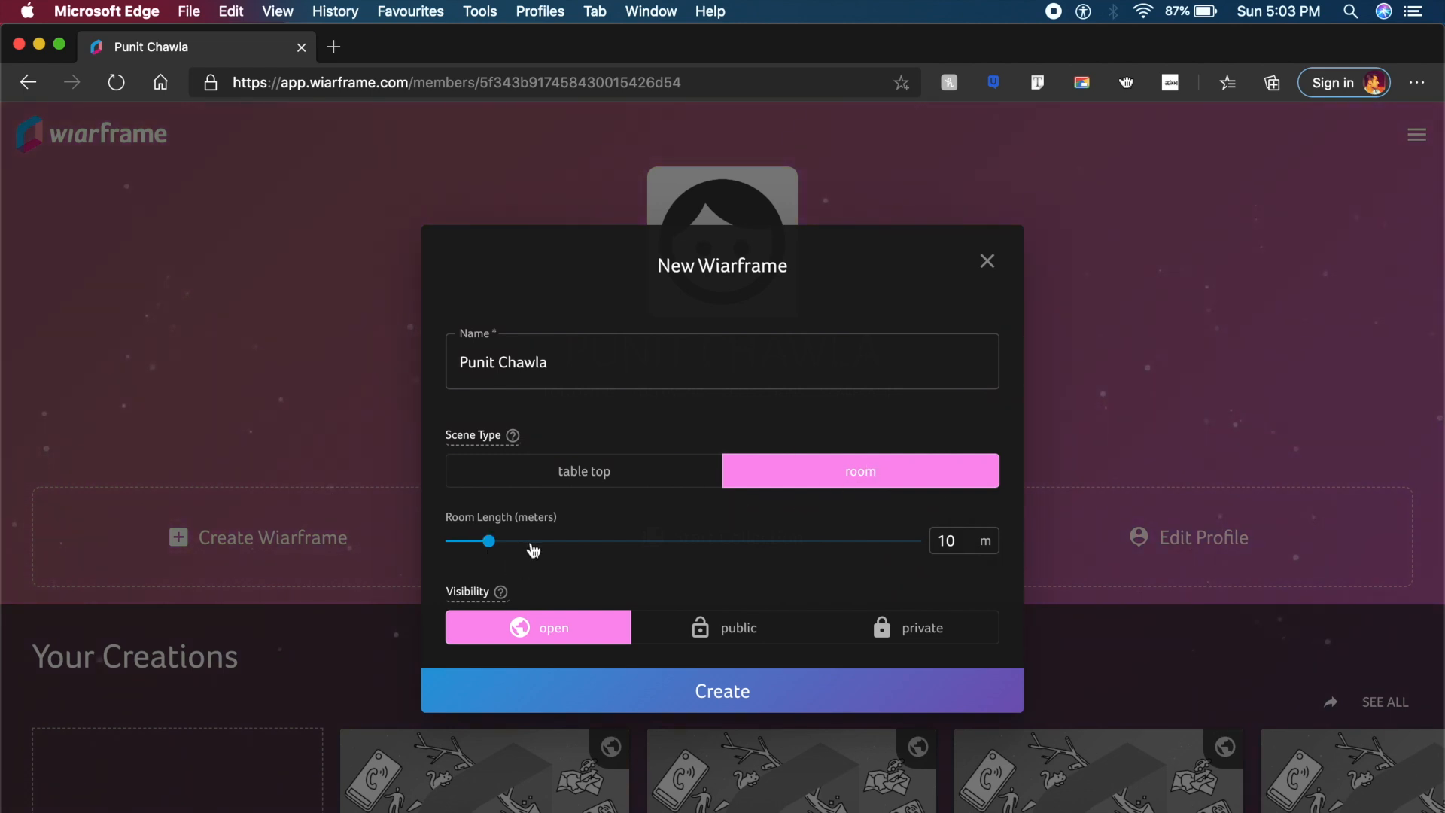
drag(526, 549, 541, 545)
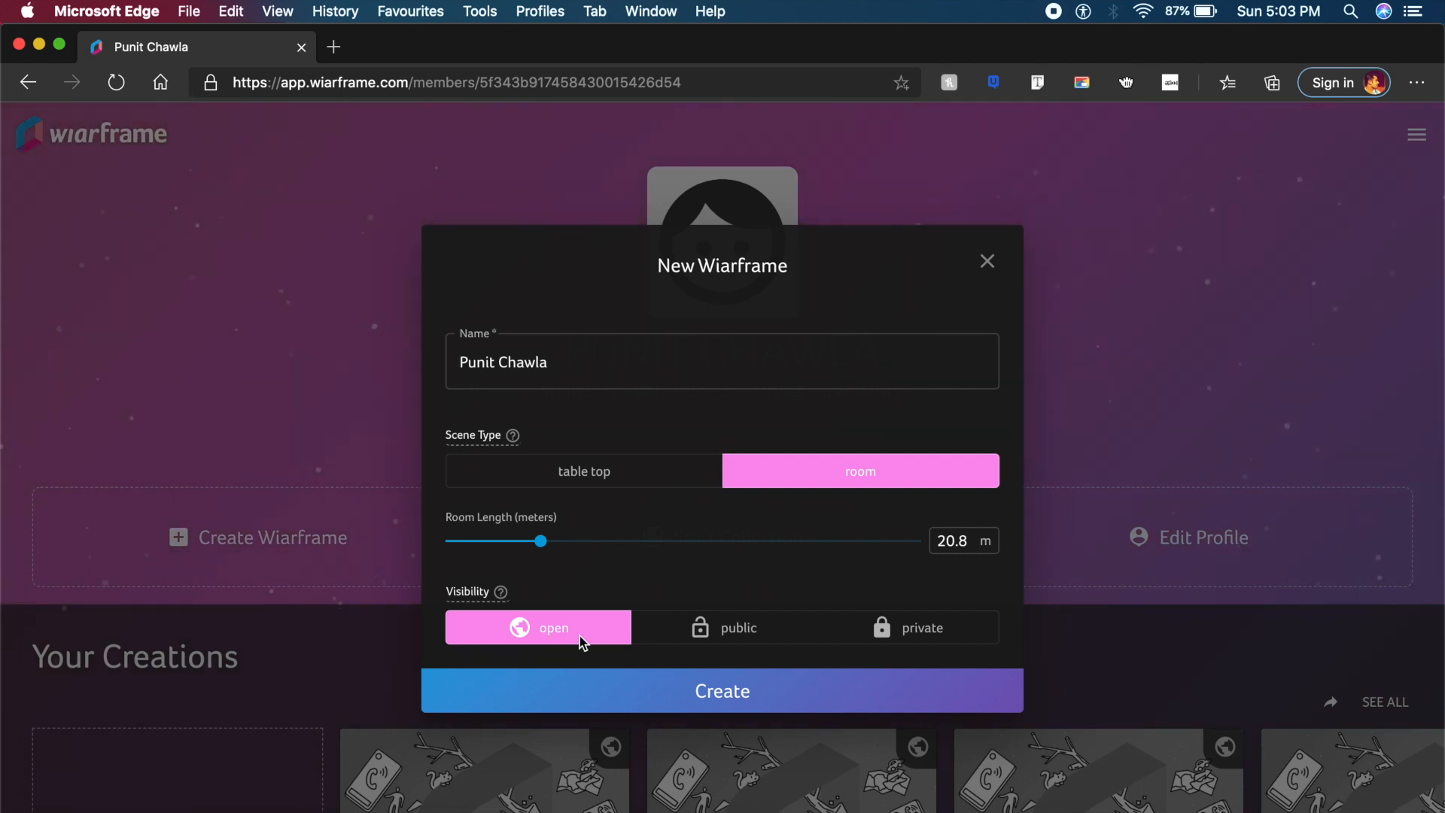
click(721, 690)
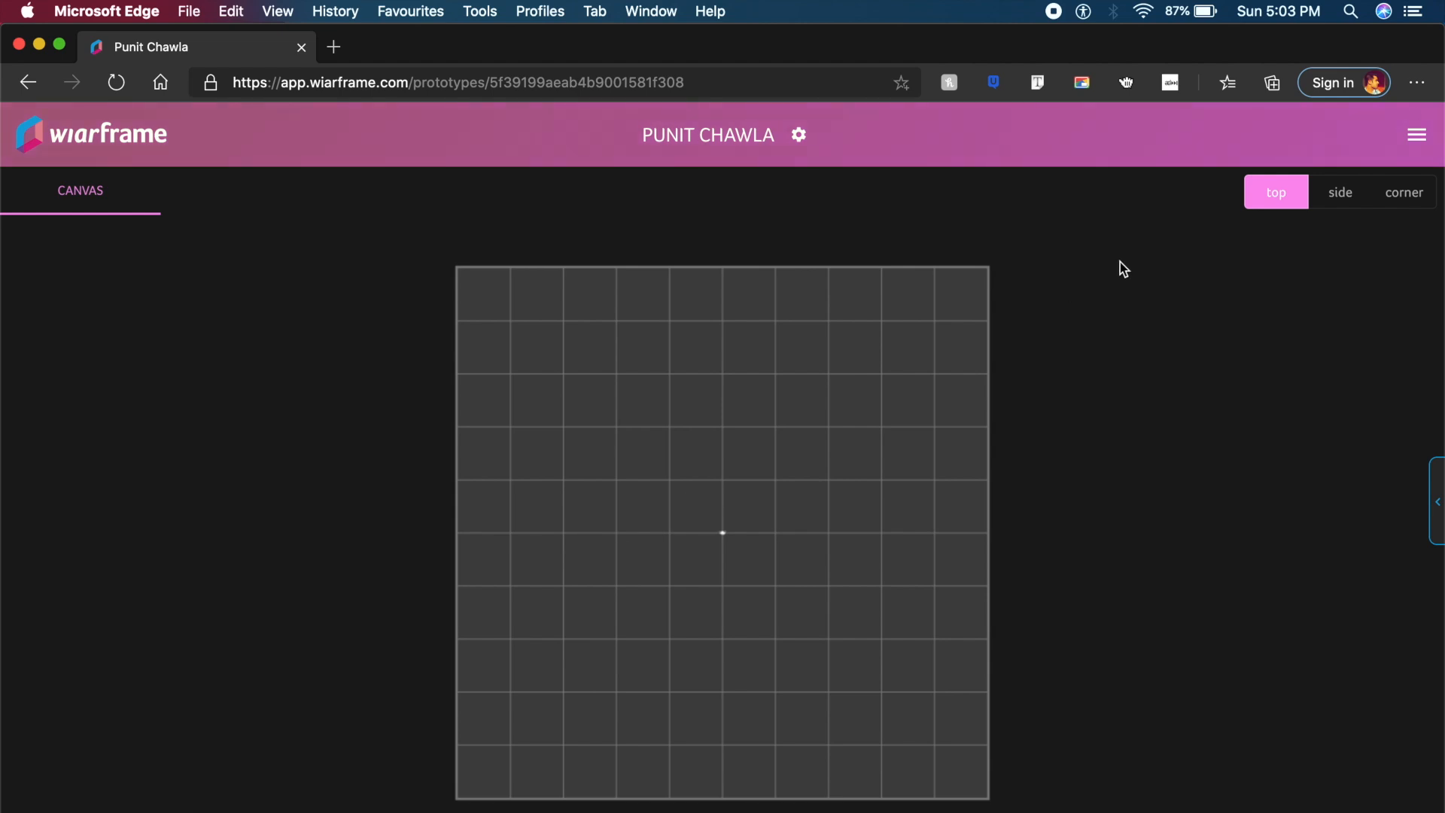
- Examine the empty room grid from the side and corner views, including a close view of the human figure
click(1336, 197)
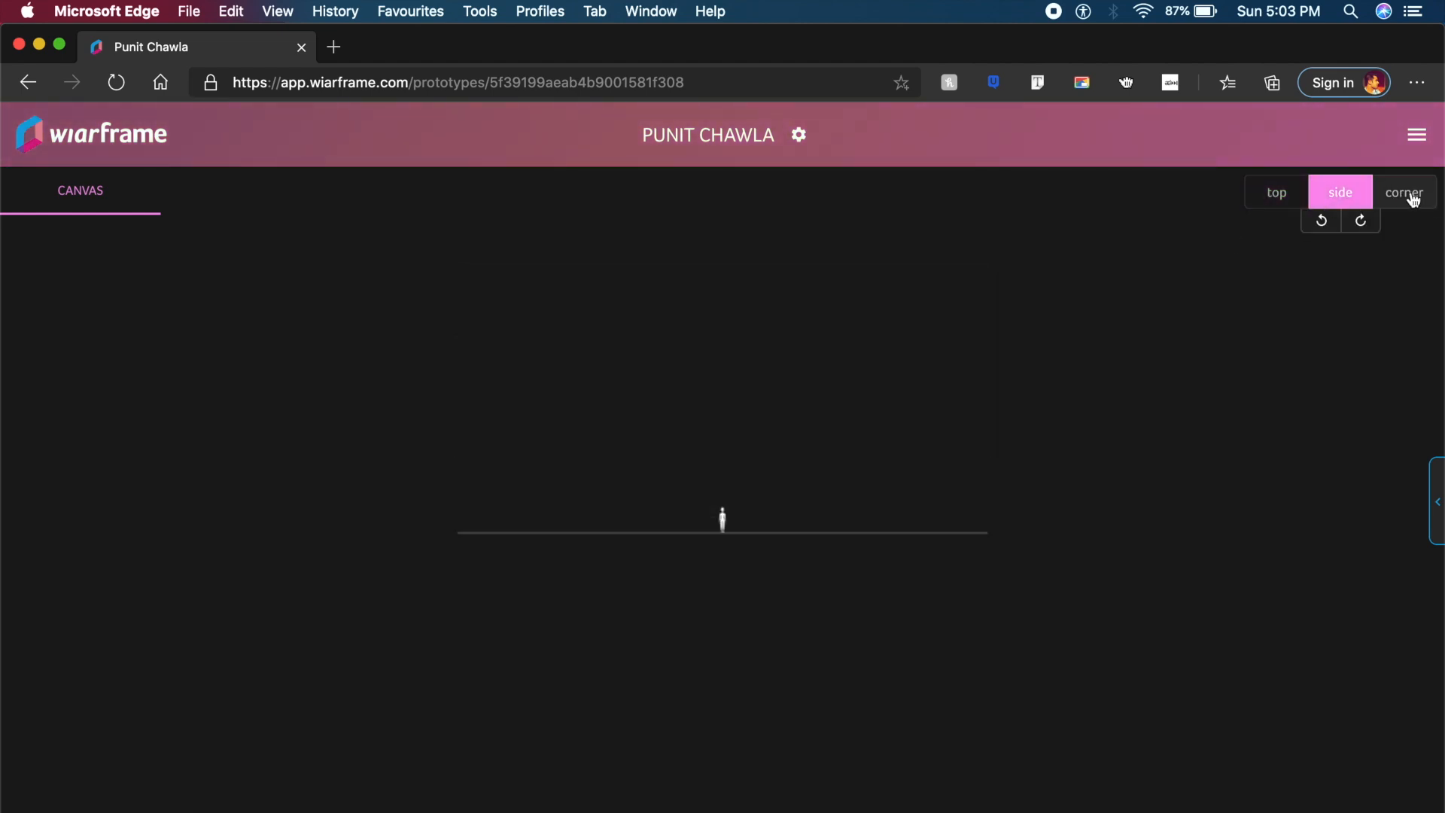
click(1409, 197)
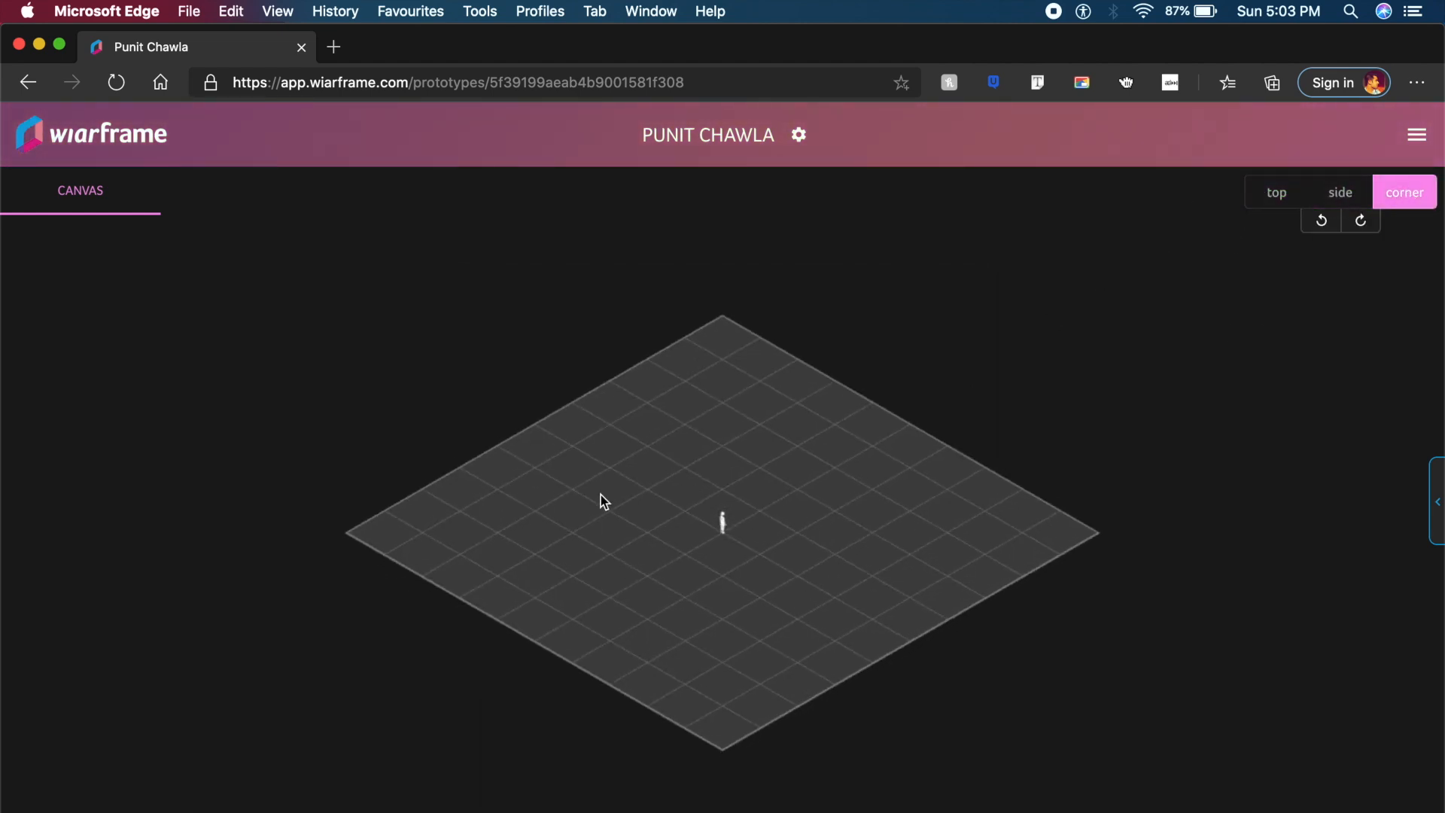
scroll(633, 517, up, 5)
scroll(633, 516, down, 2)
scroll(633, 516, up, 2)
scroll(633, 516, up, 1)
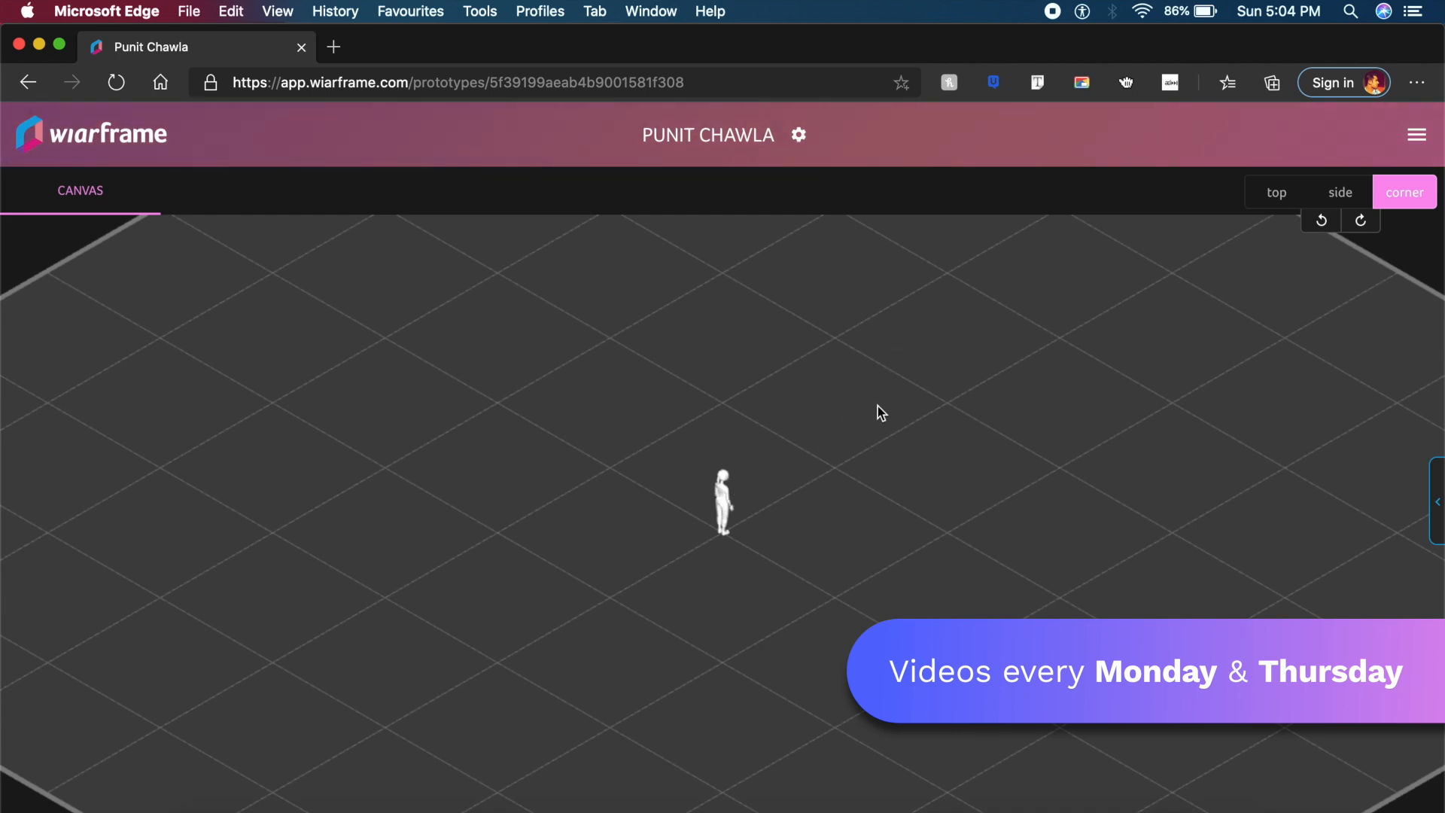
- Add a new 2D object to the scene using the ar-texr.png image from the Downloads folder
click(1432, 504)
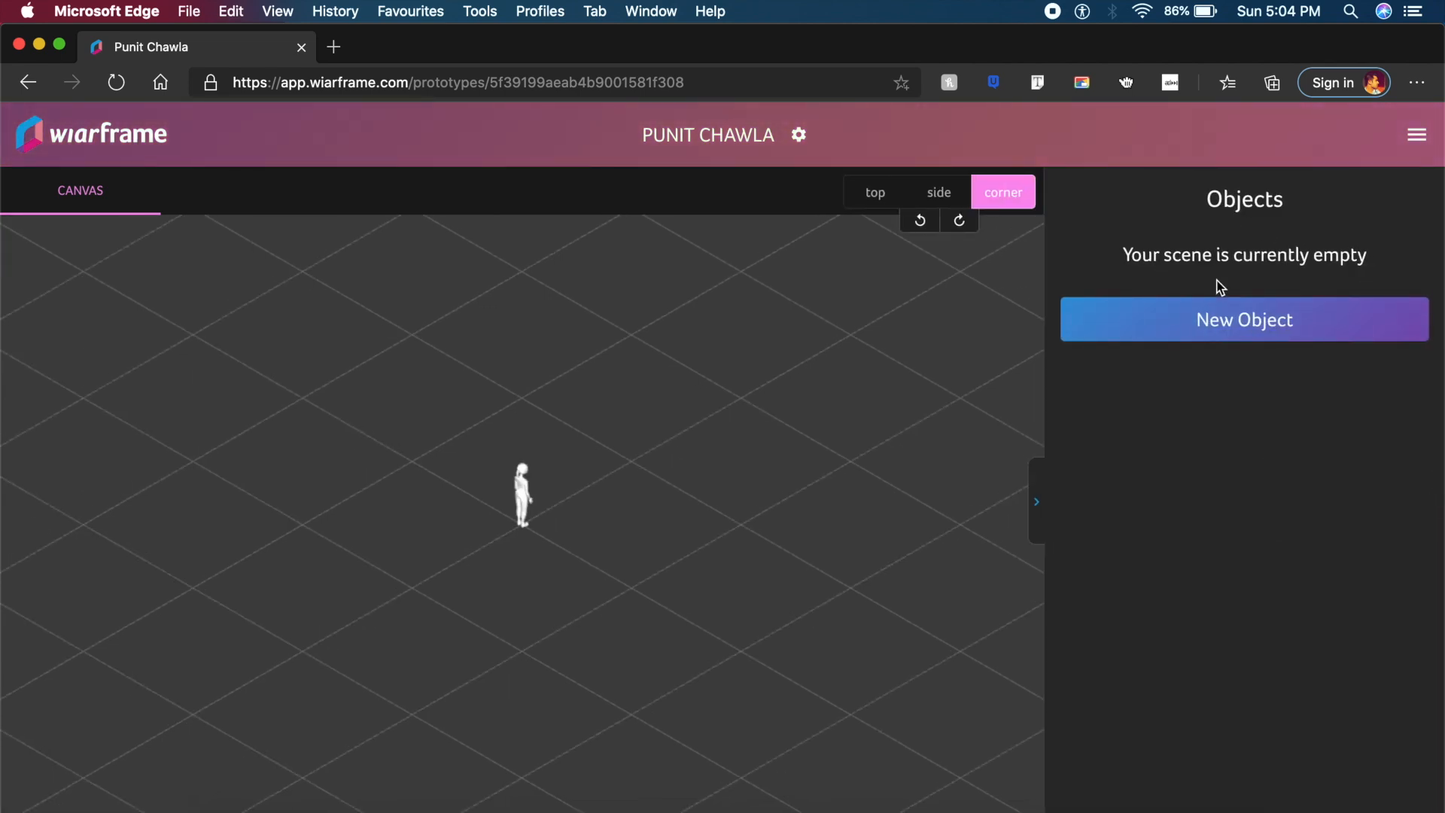
click(1302, 330)
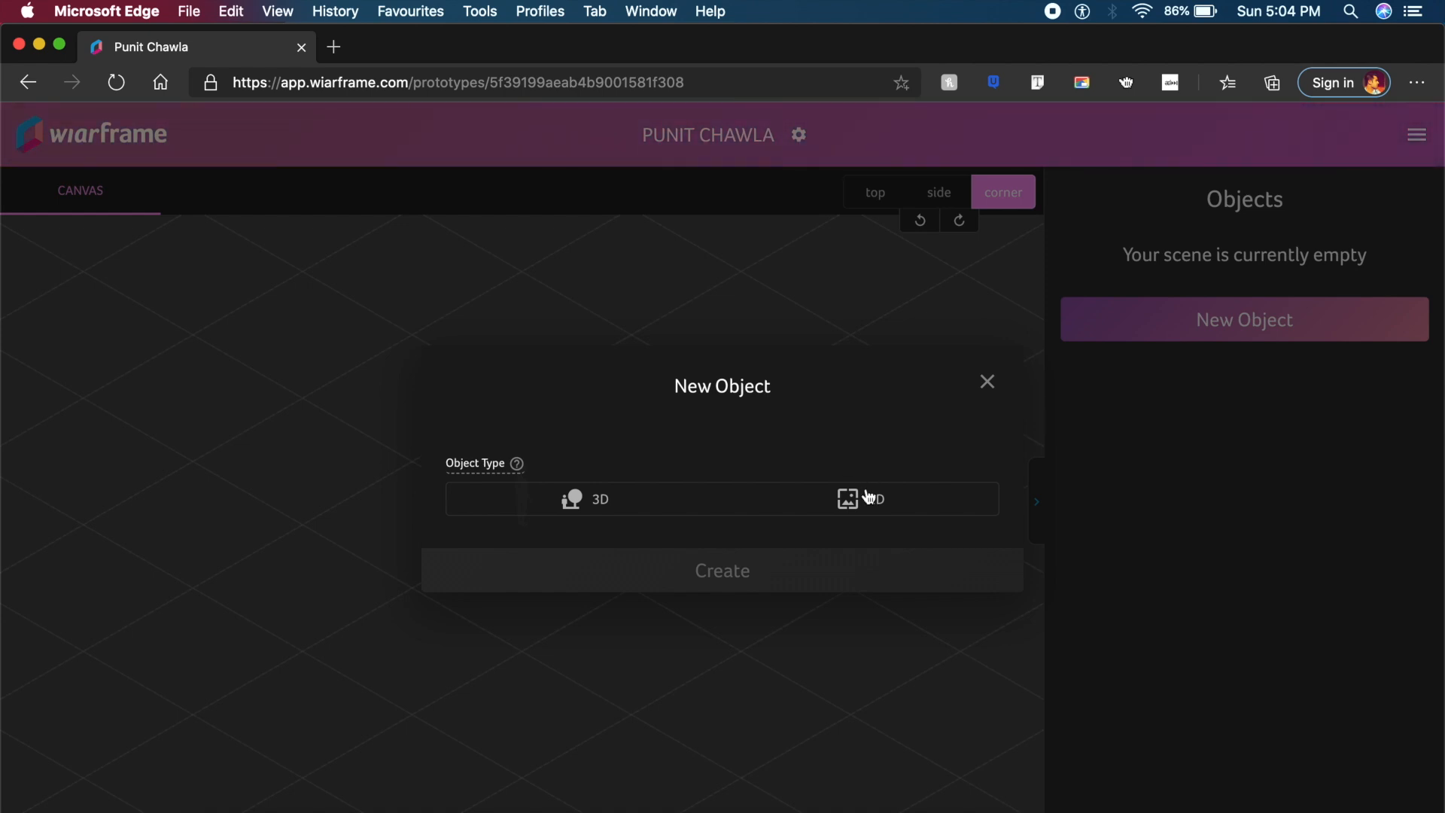
click(867, 510)
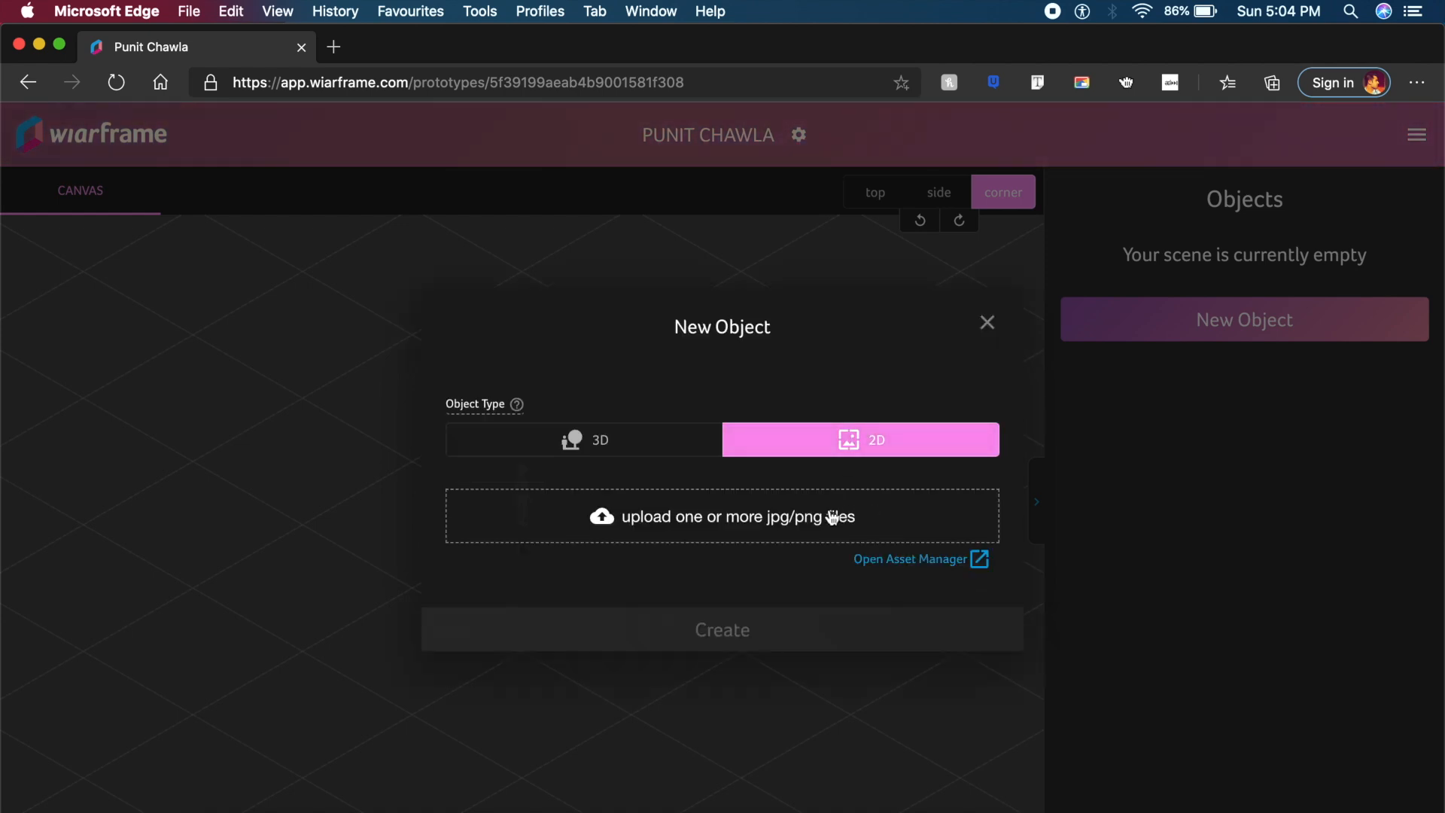
click(216, 802)
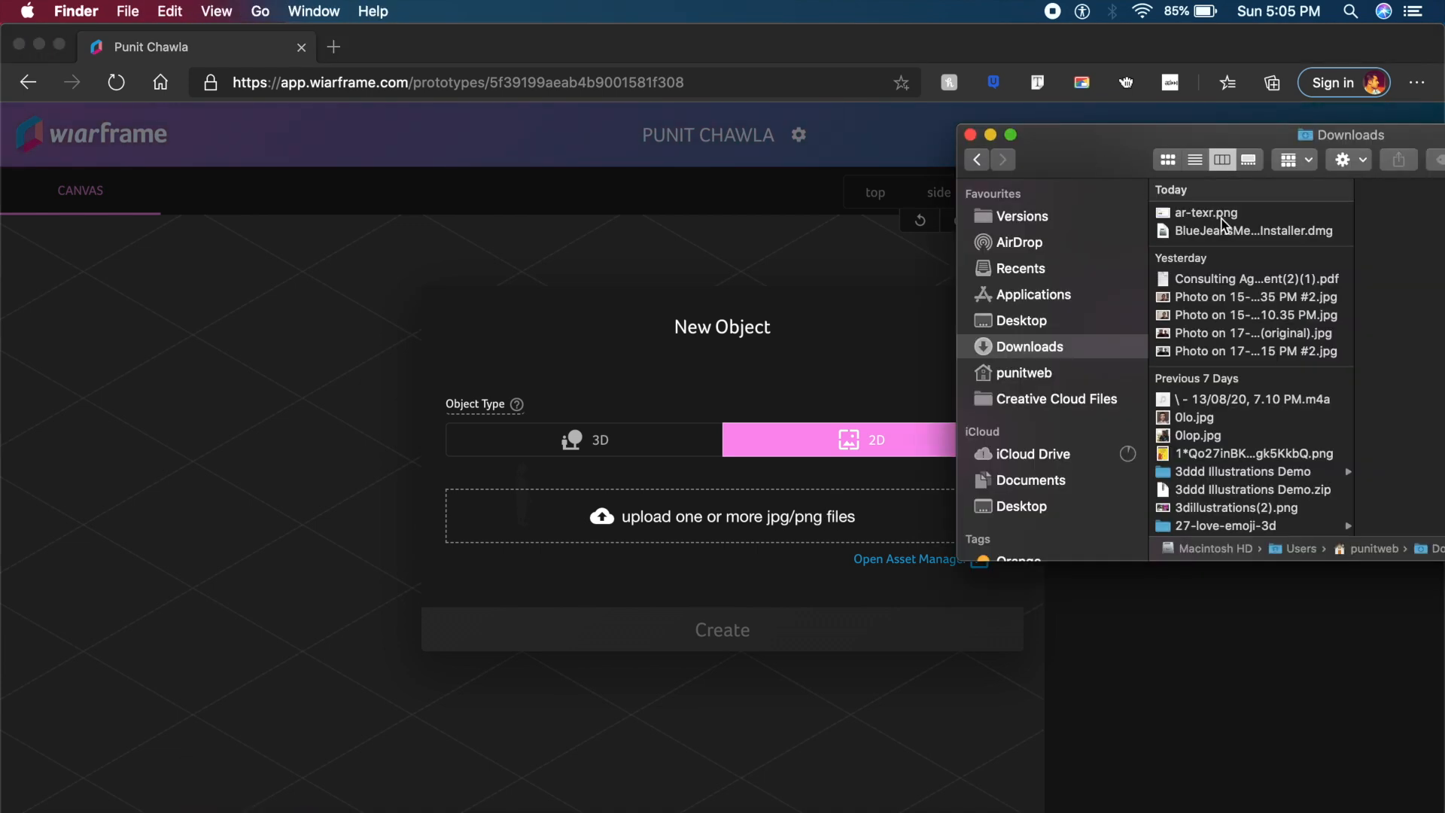
scroll(1197, 218, up, 1)
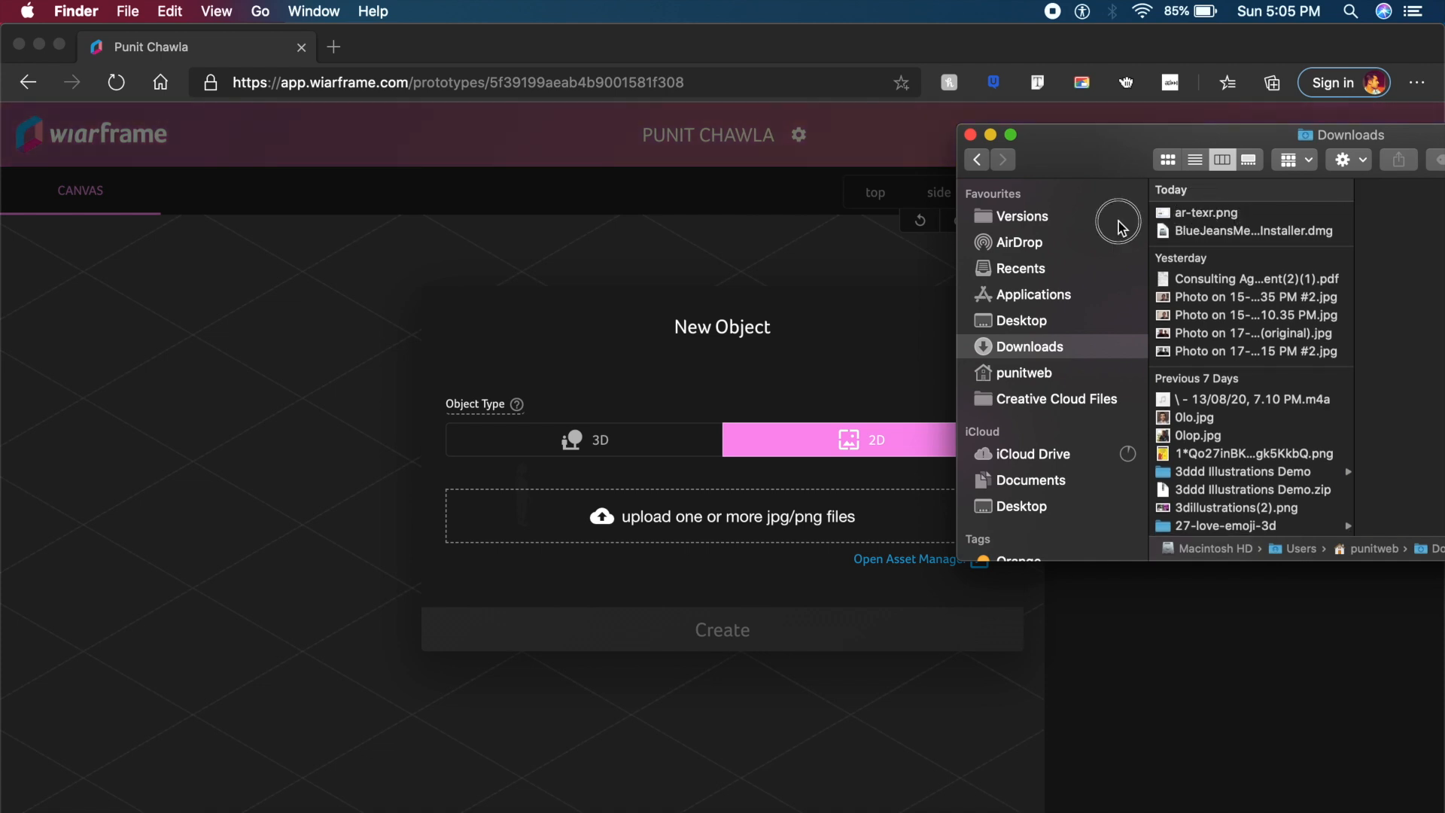
drag(1201, 215, 611, 514)
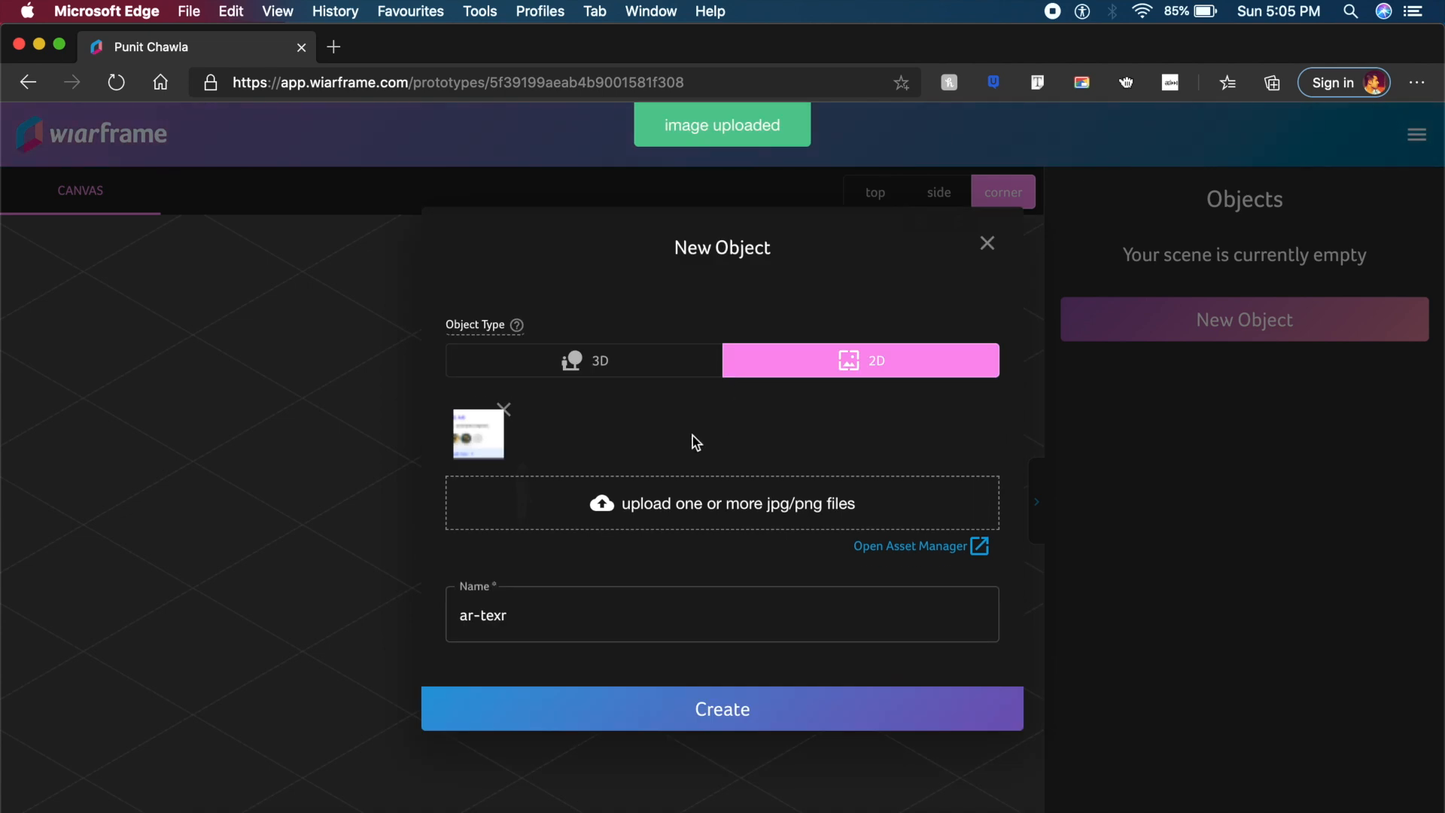
click(545, 620)
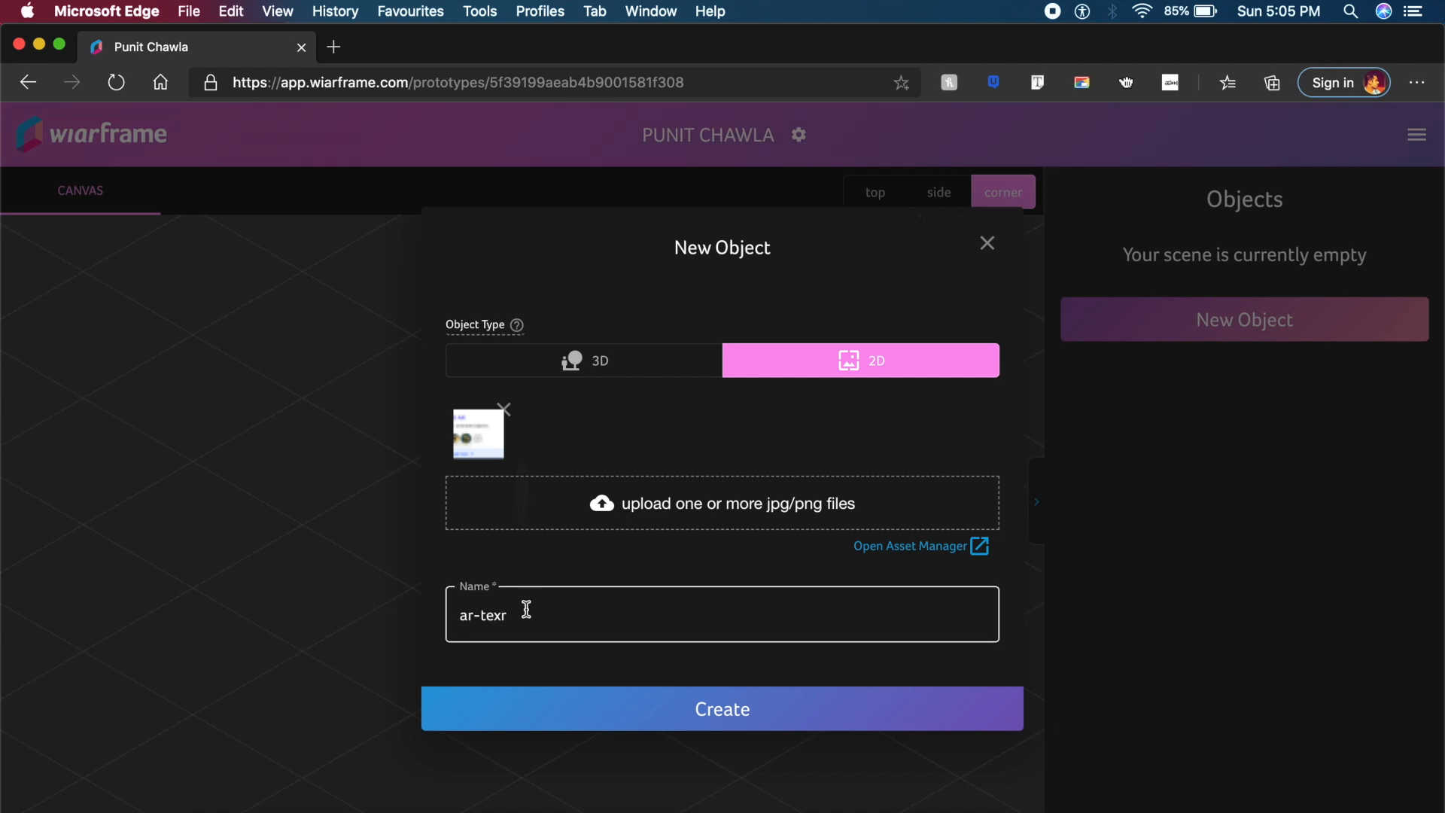
click(724, 719)
click(747, 724)
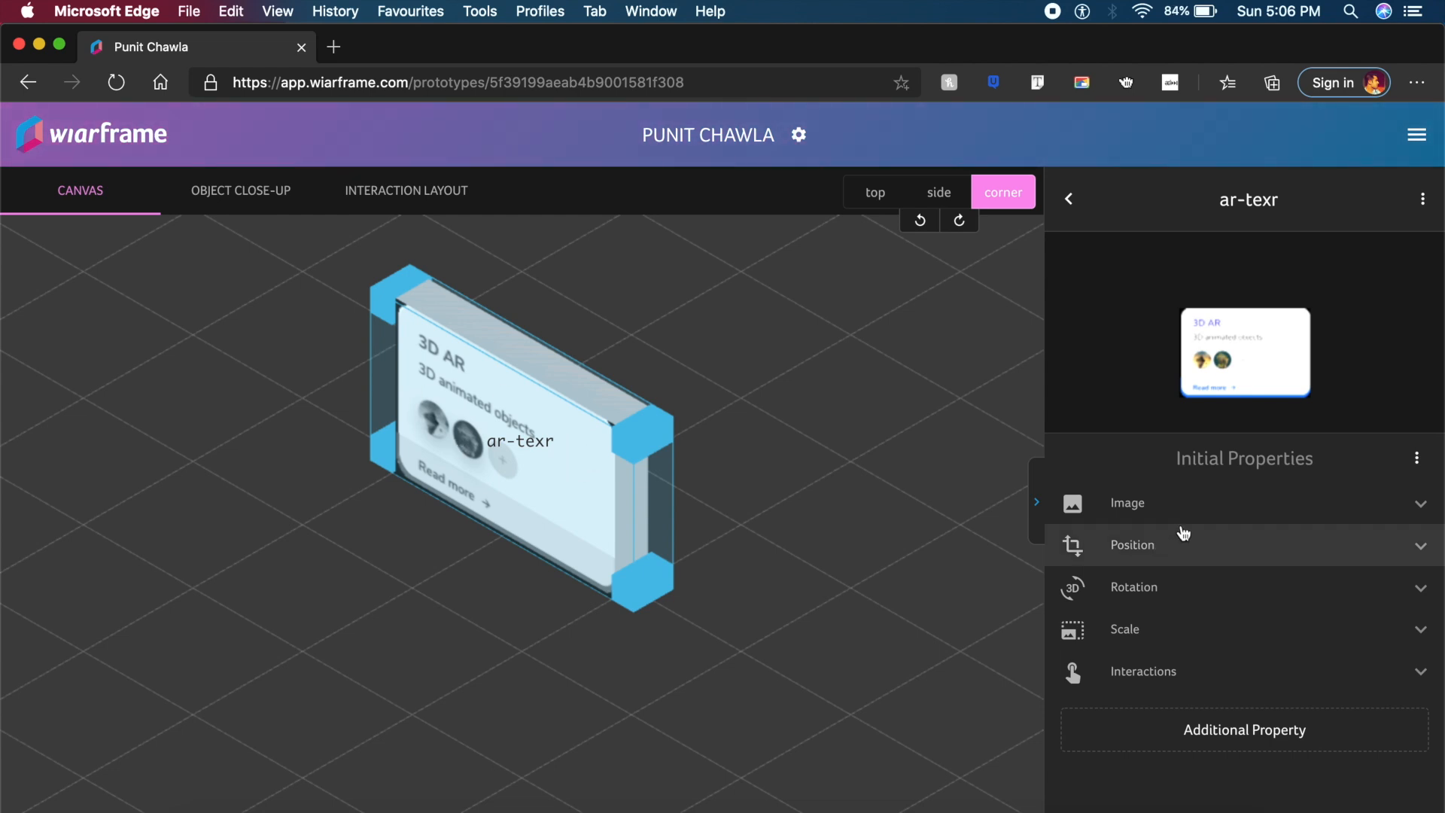
- Position the ar-texr card about 0.83 m above the floor on Y and about 1.46 m along Z
click(1145, 553)
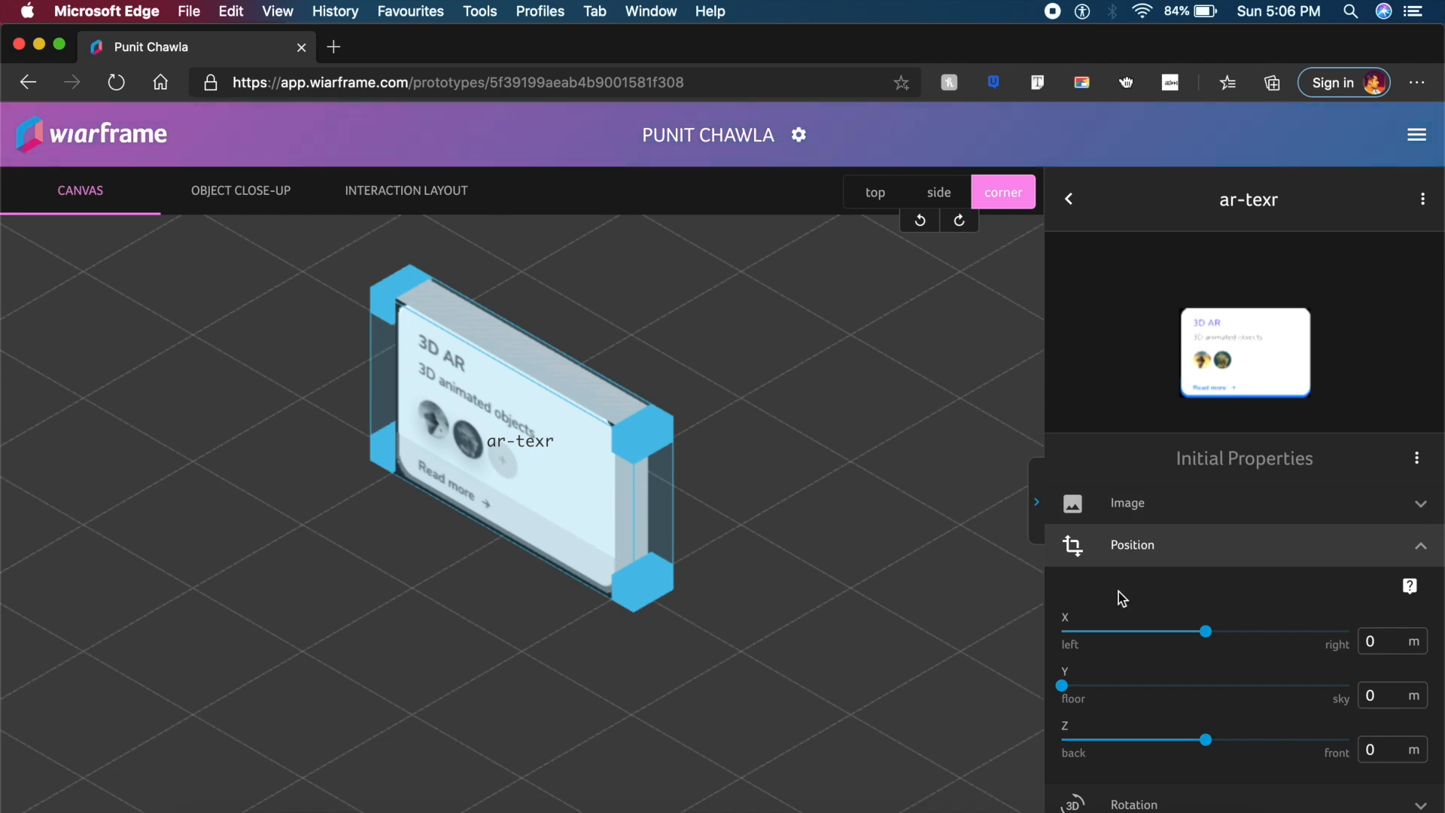
click(1083, 690)
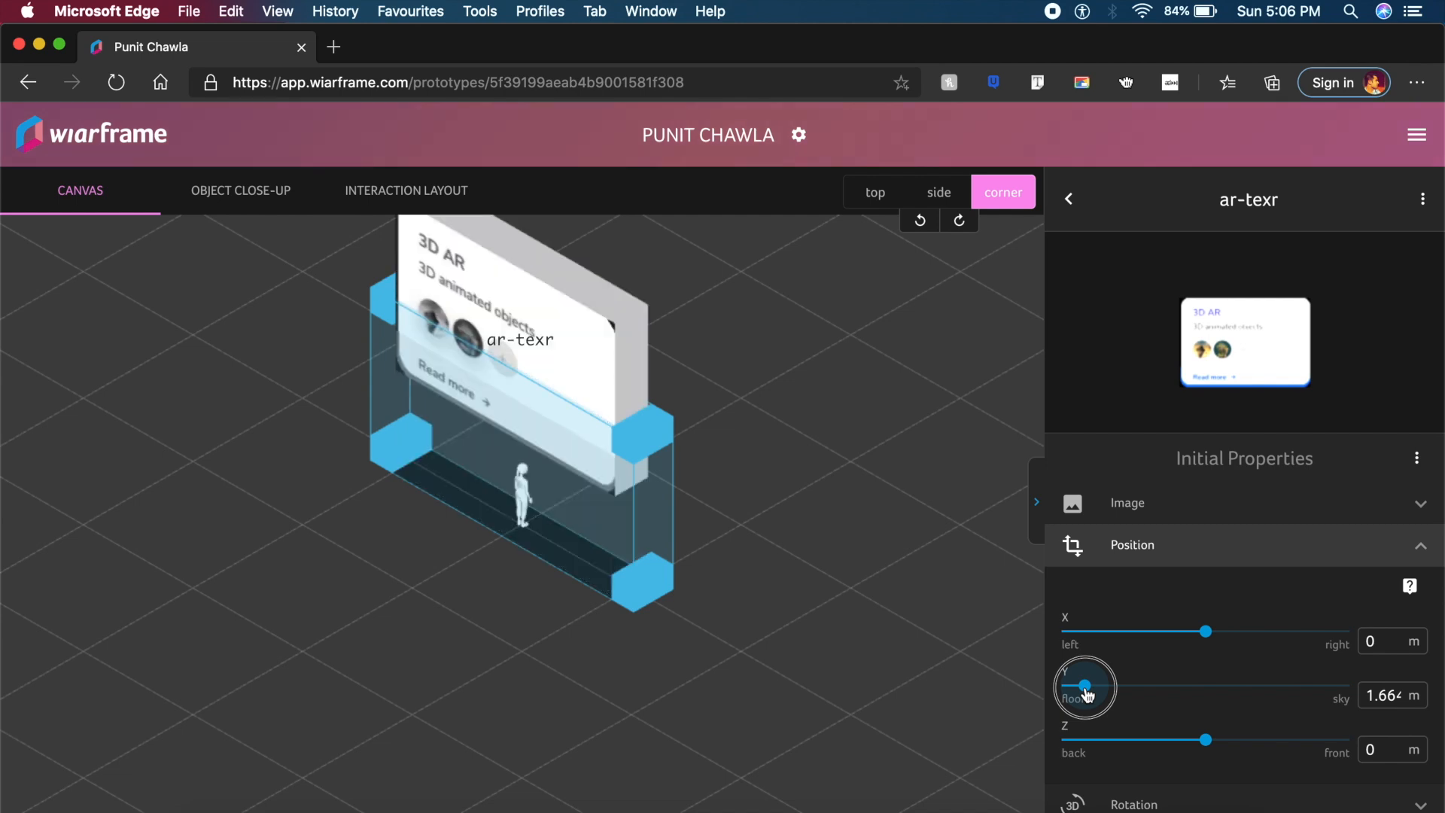
drag(1084, 690, 1074, 686)
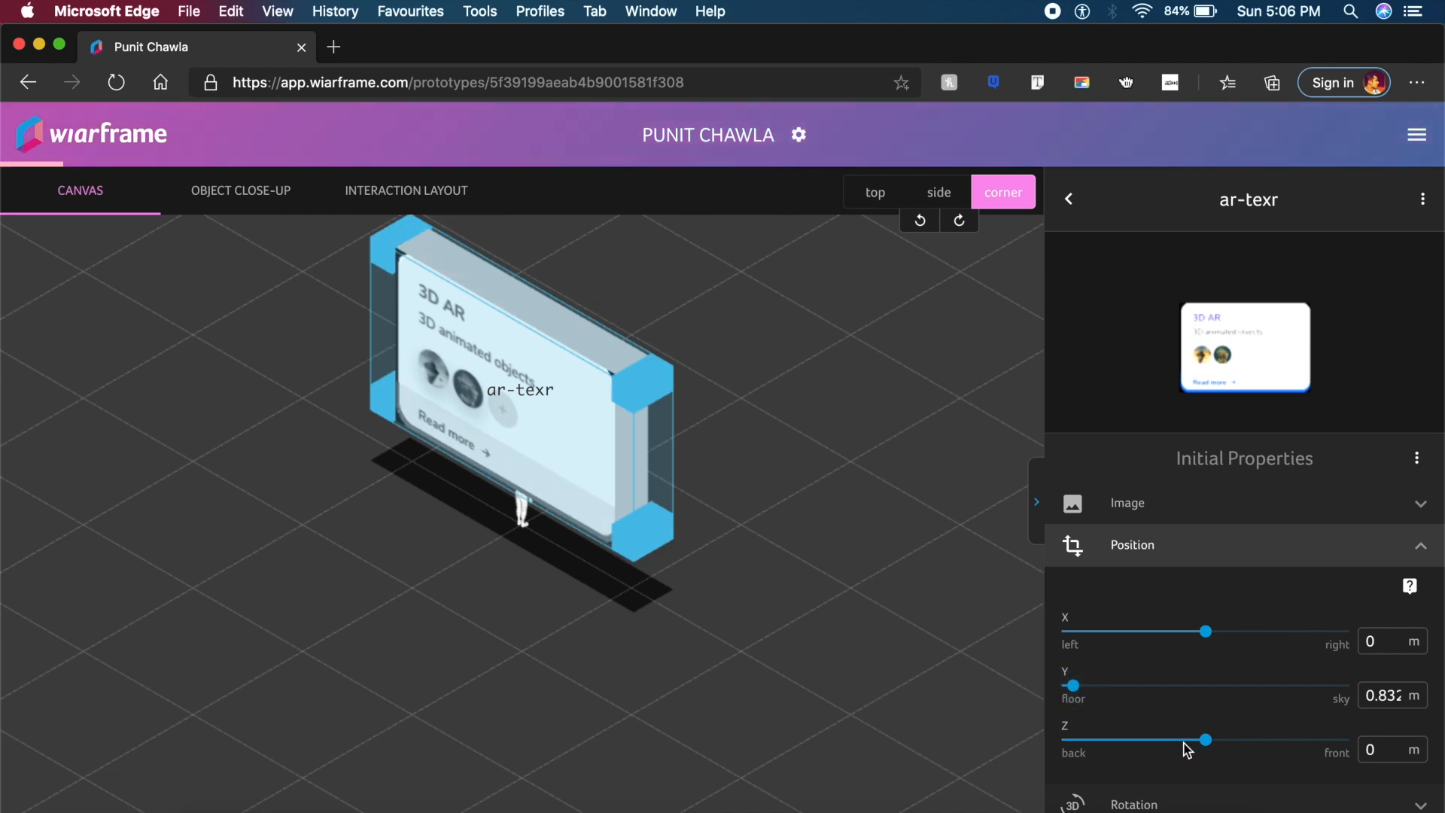
drag(1206, 745, 1226, 742)
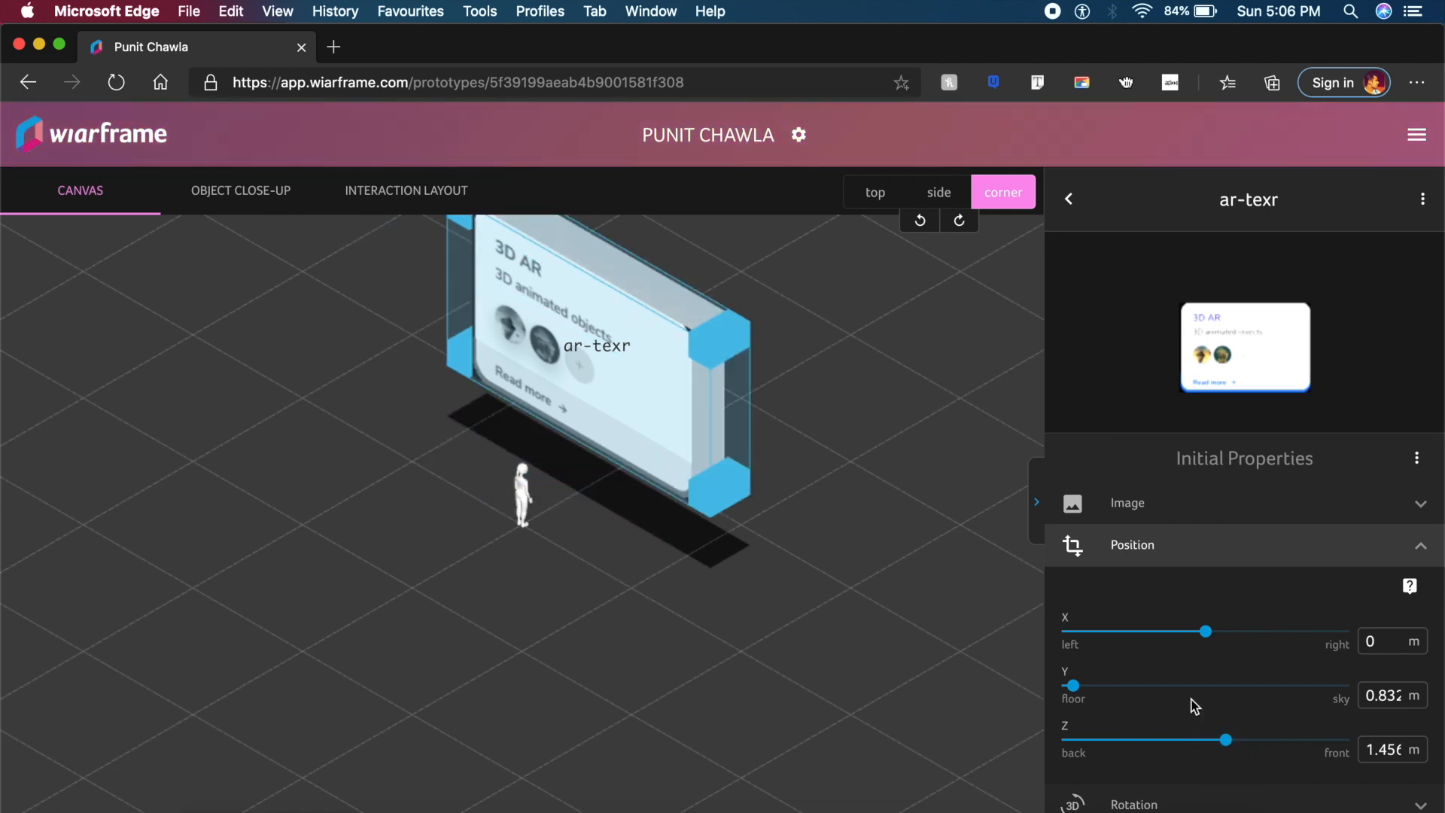
- Scale down the ar-texr card by reducing its width
scroll(1195, 706, down, 3)
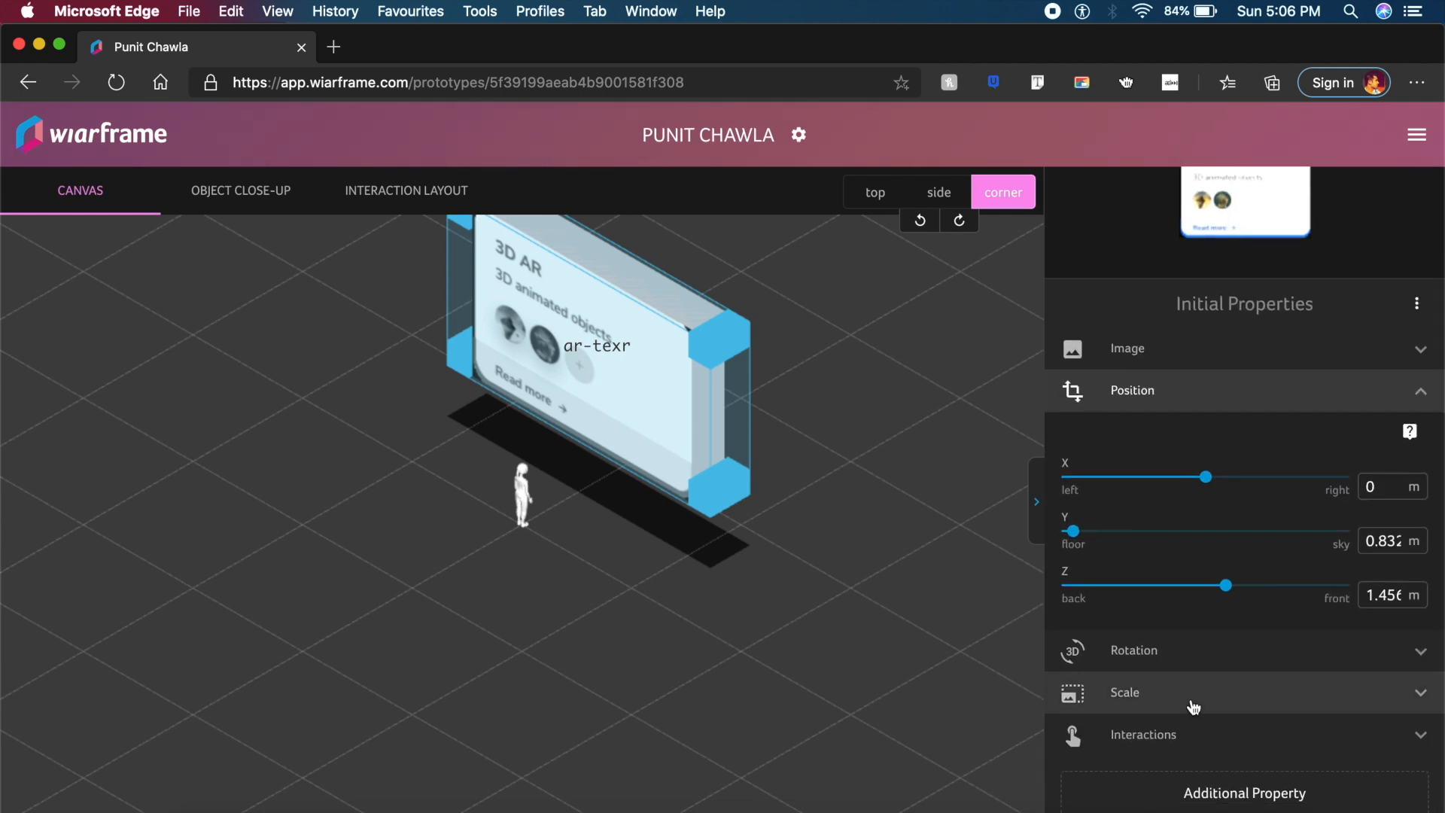
click(1194, 706)
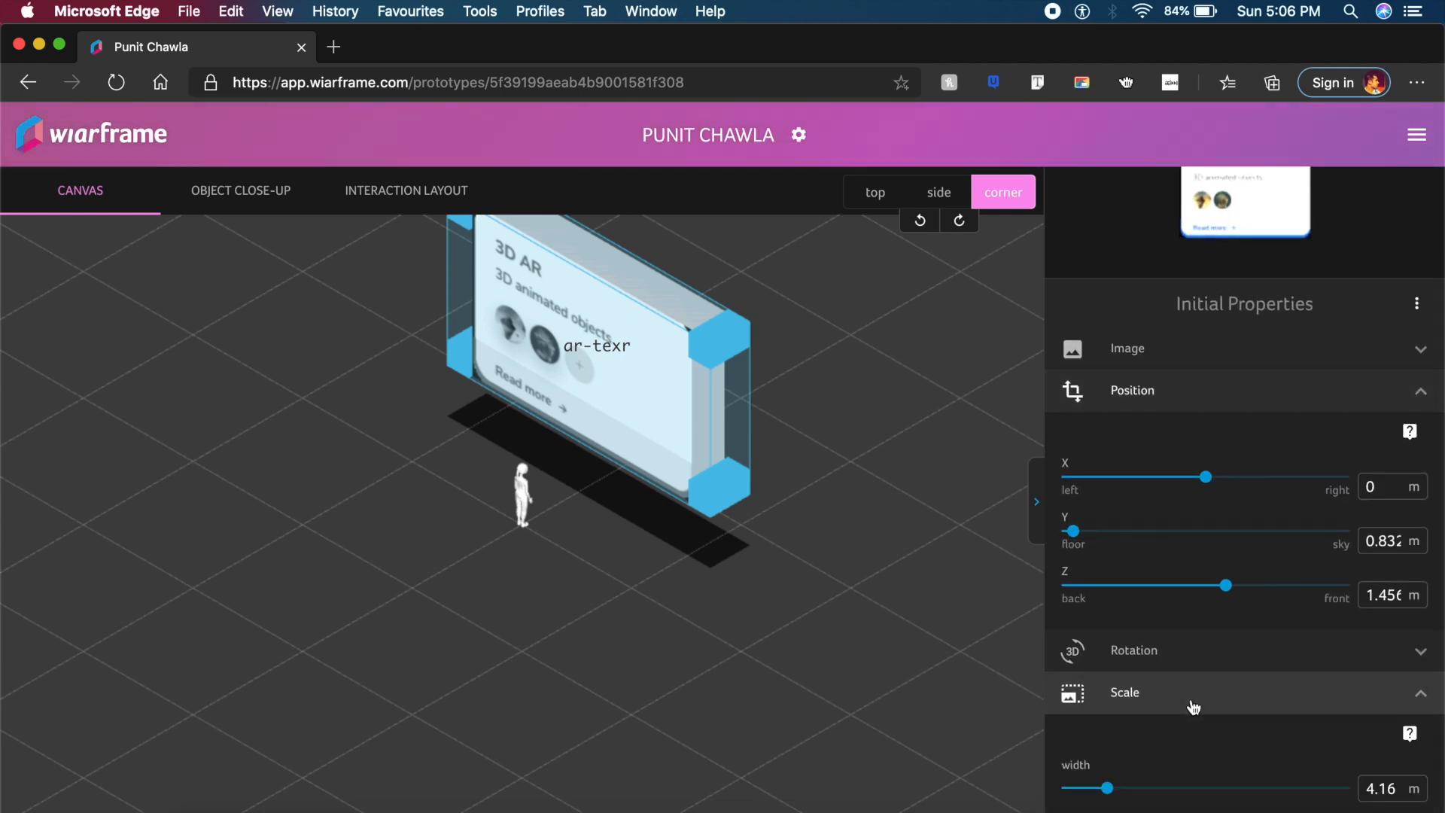
scroll(1194, 702, down, 3)
drag(1109, 657, 1073, 653)
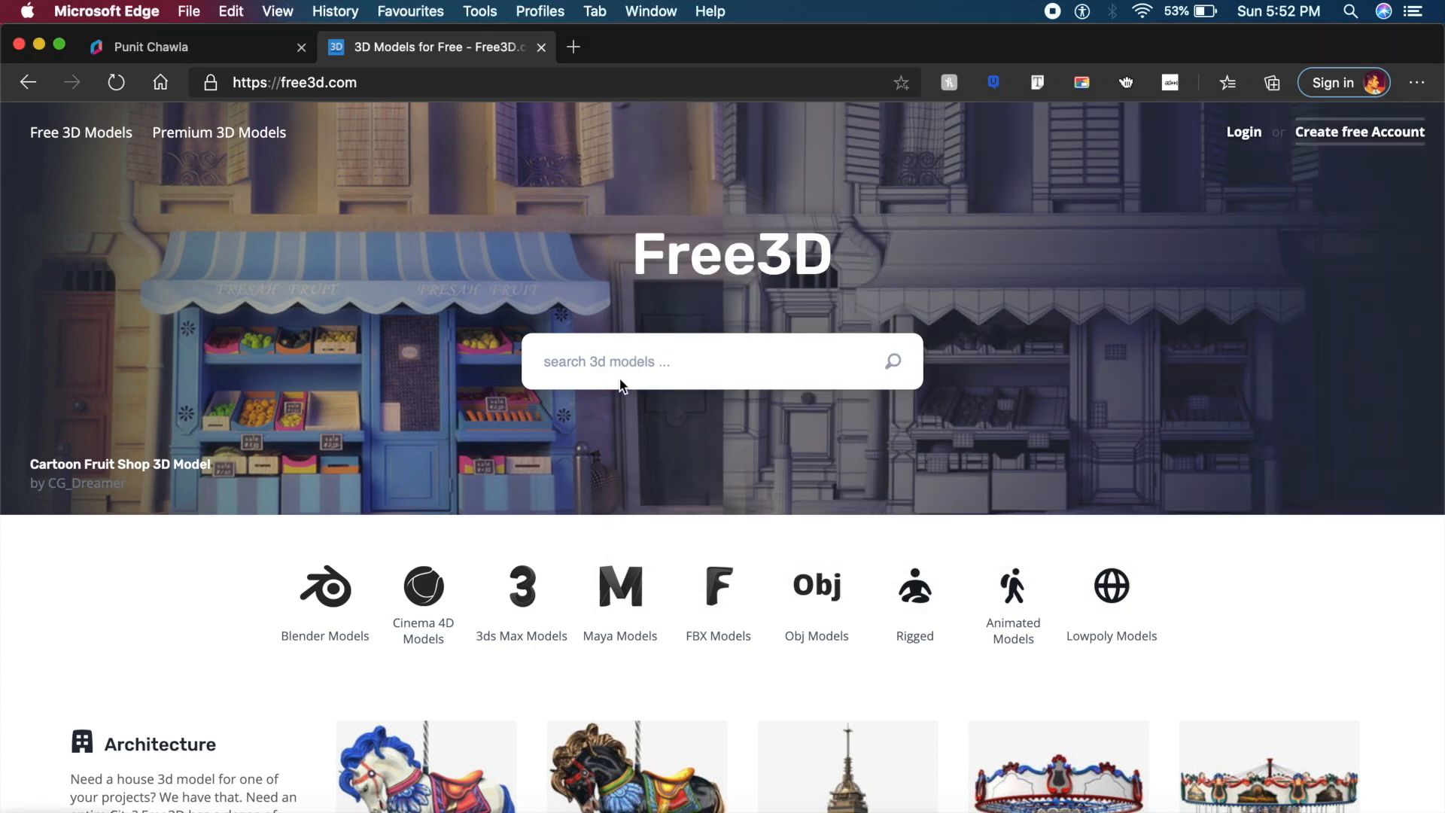
- On Free3D, search for "mill" and look through the page of the Cartoon Mill On Island Low Poly model
click(638, 373)
text(mill)
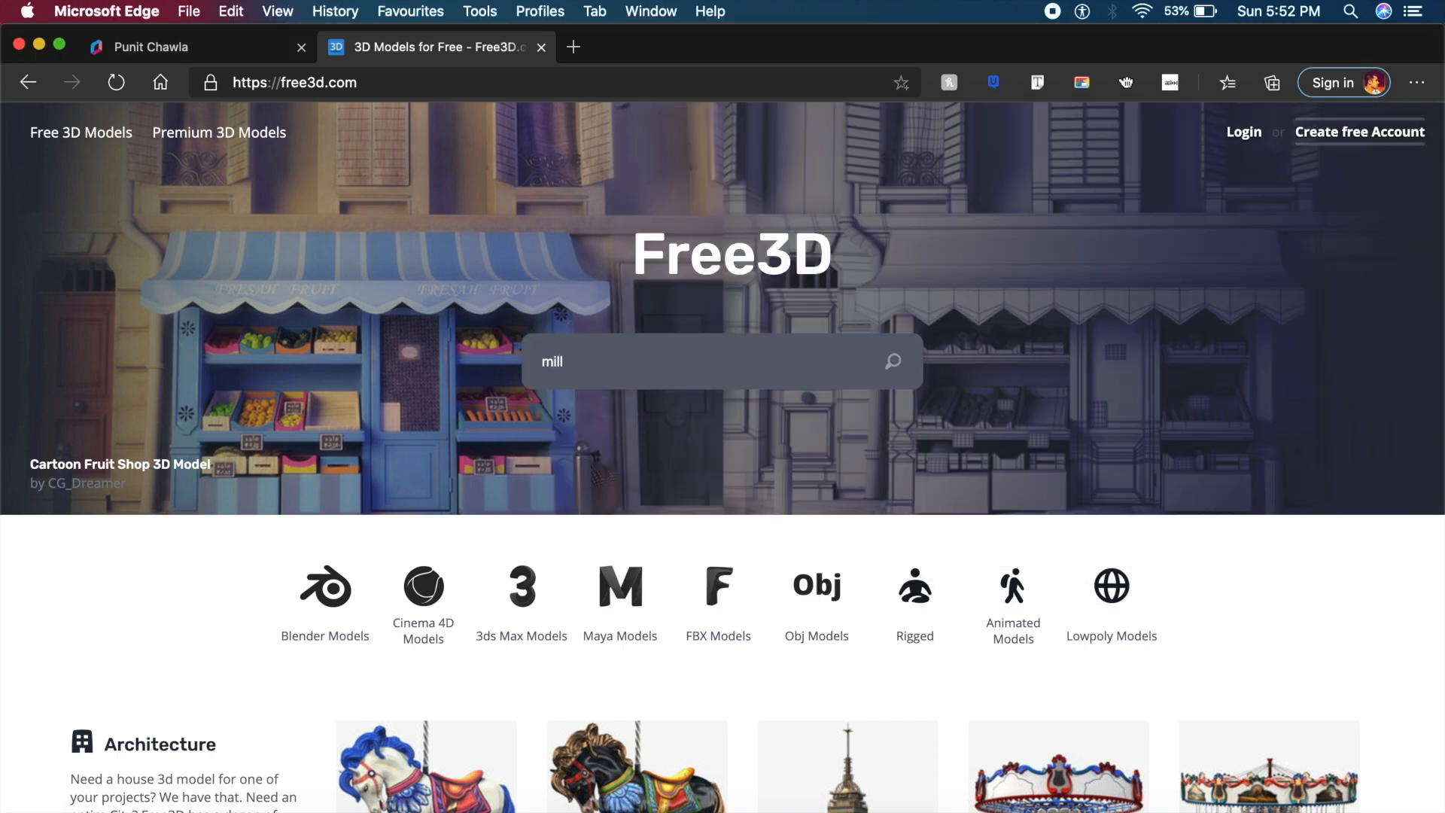
key(Return)
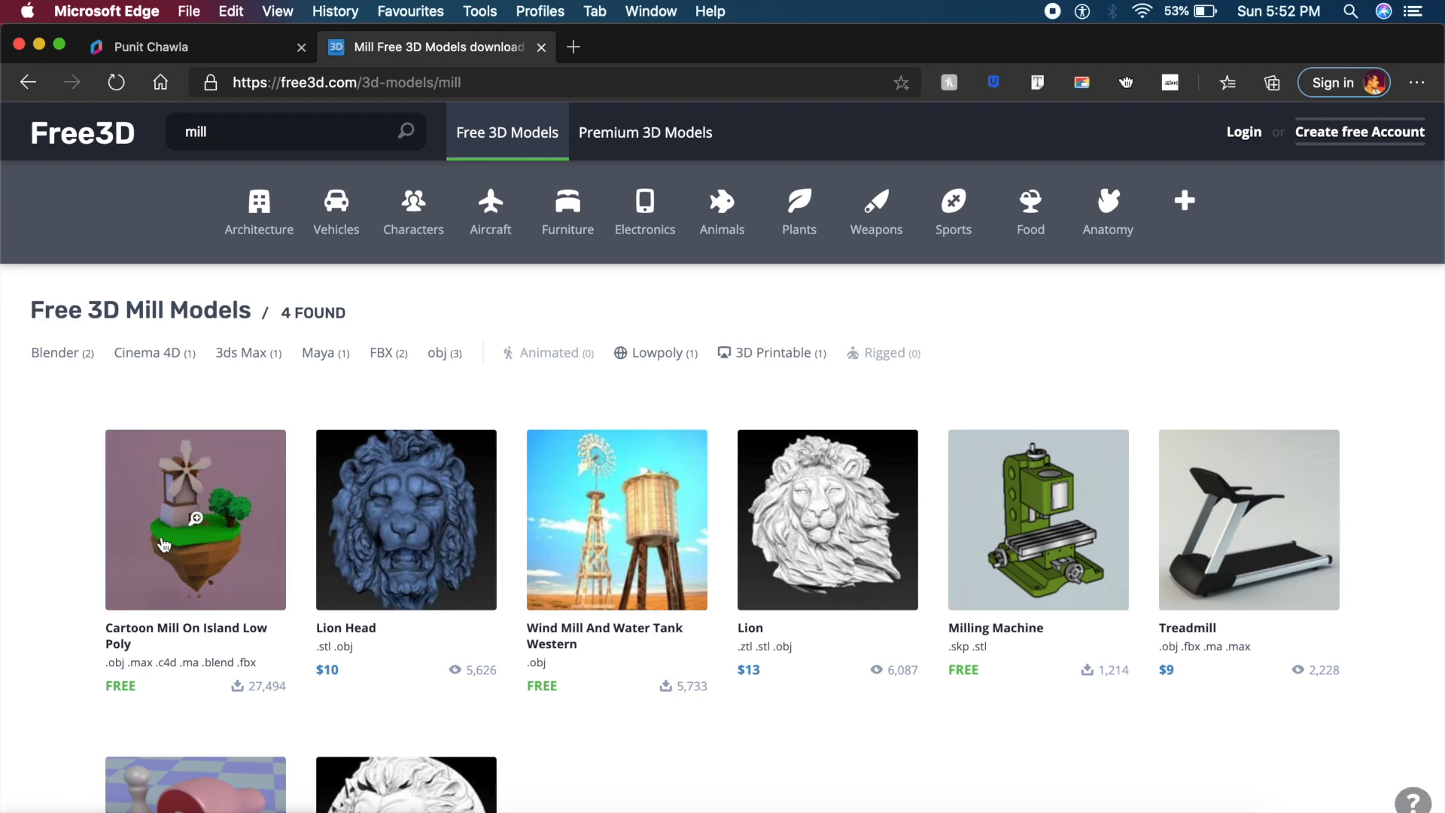
click(207, 553)
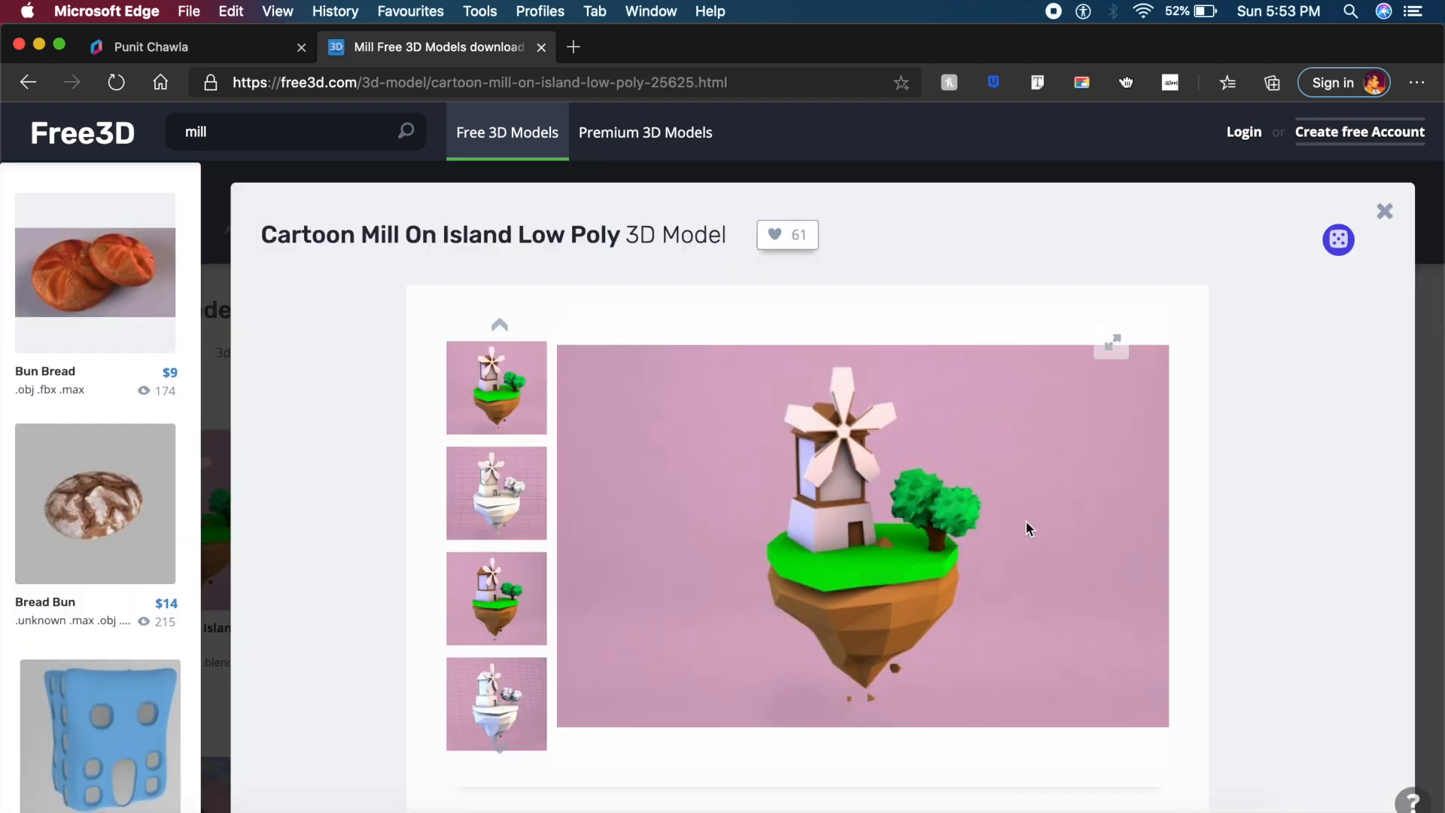
scroll(1028, 527, down, 4)
scroll(1027, 522, up, 1)
- Back in Wiarframe, upload low-poly-mill.obj from the downloaded Low_Poly_Low_Poly_Mill_obj folder as the model for the new 3D object
click(189, 47)
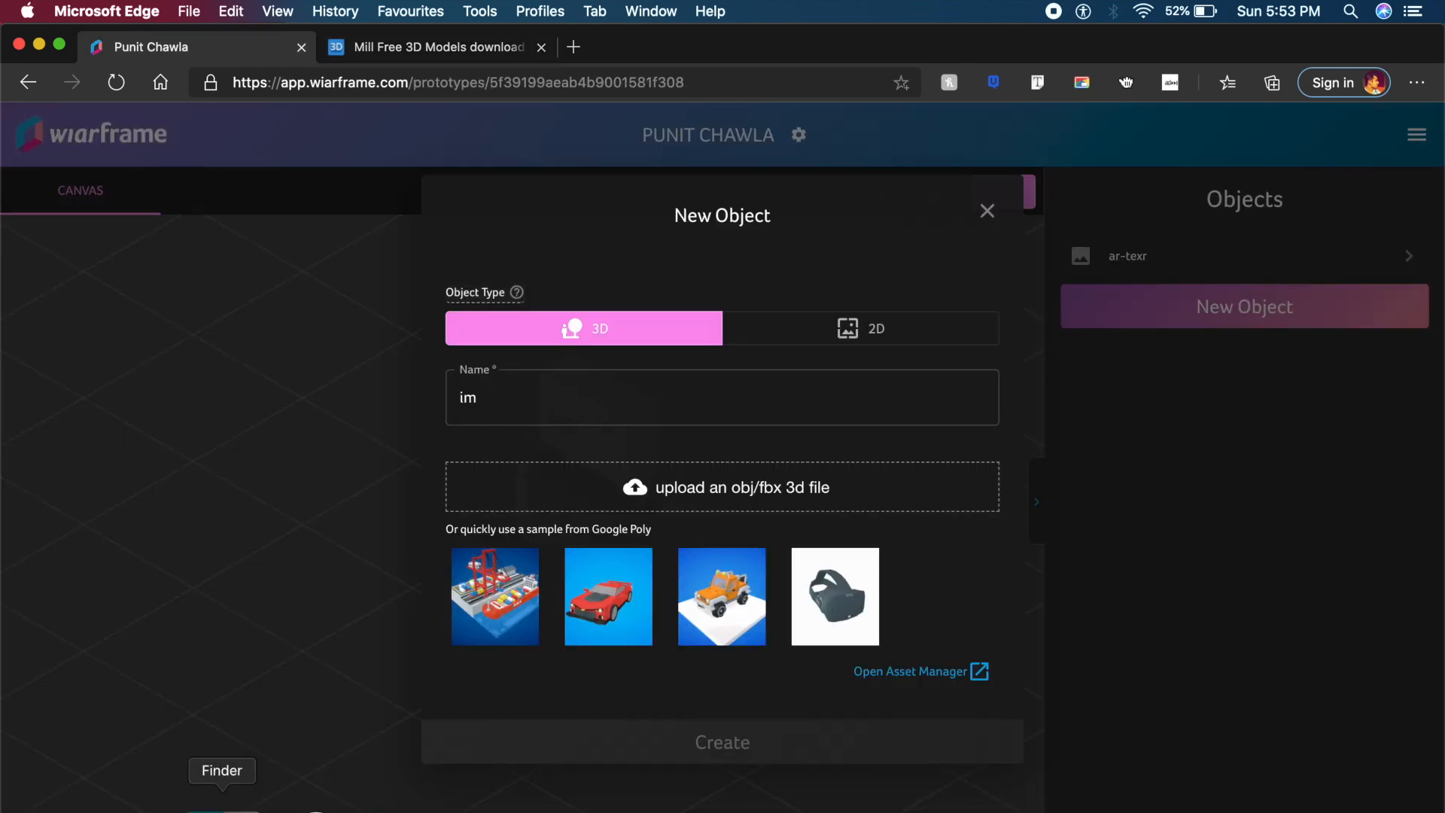
click(218, 809)
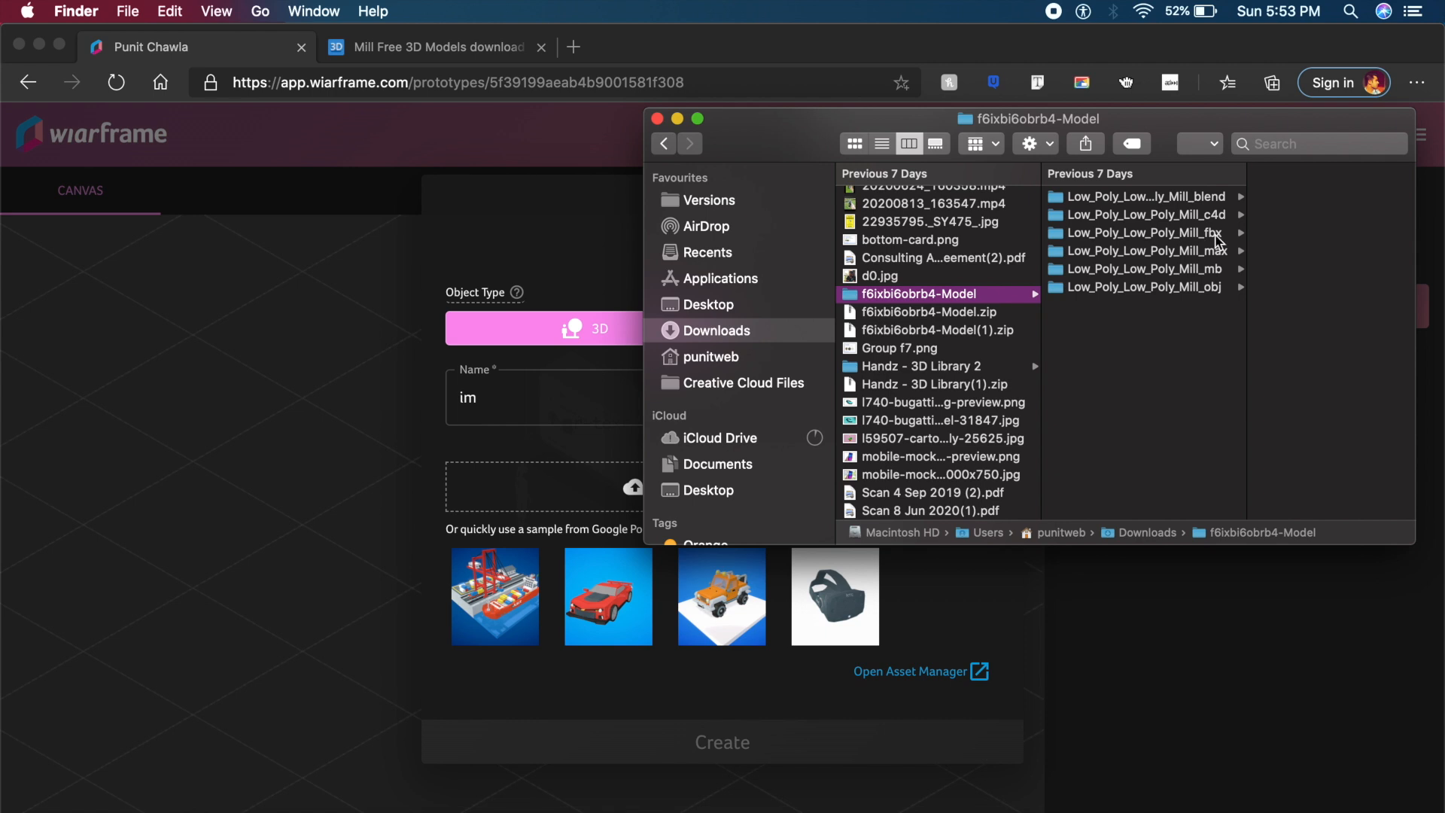
click(1222, 291)
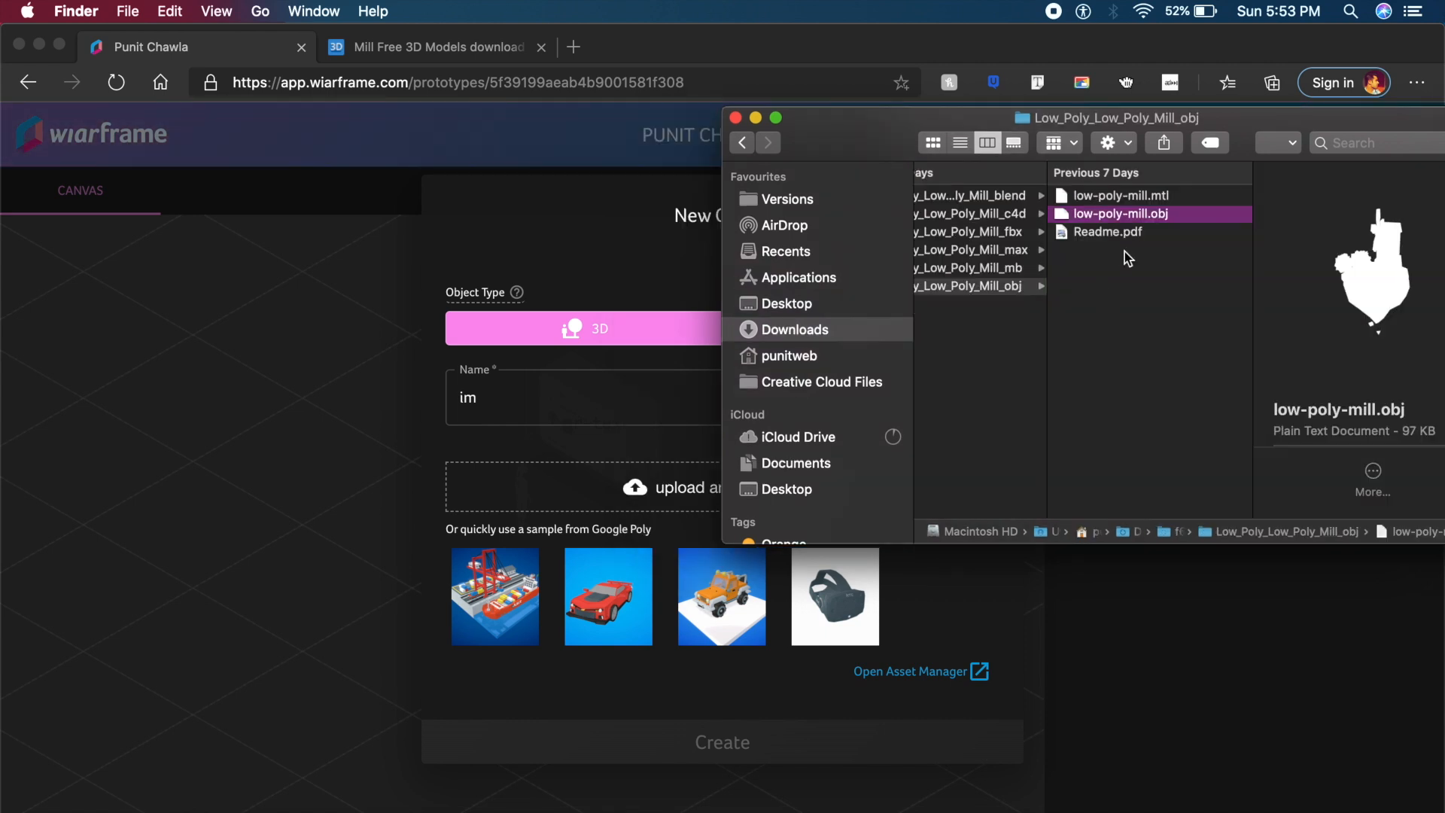
drag(1127, 215, 645, 497)
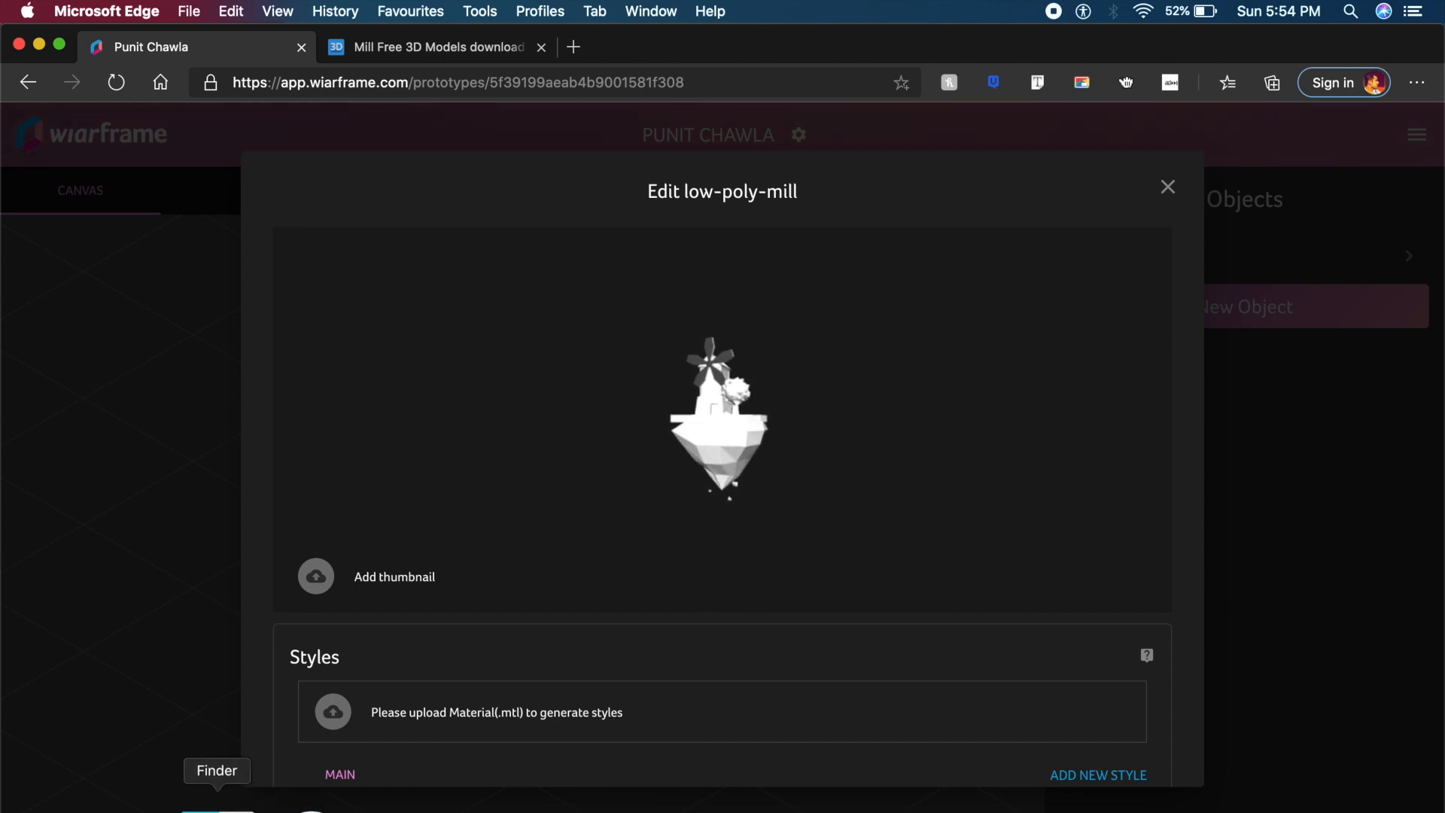
- Add low-poly-mill.mtl from the same folder as the mill's material and save the low-poly-mill asset
click(214, 809)
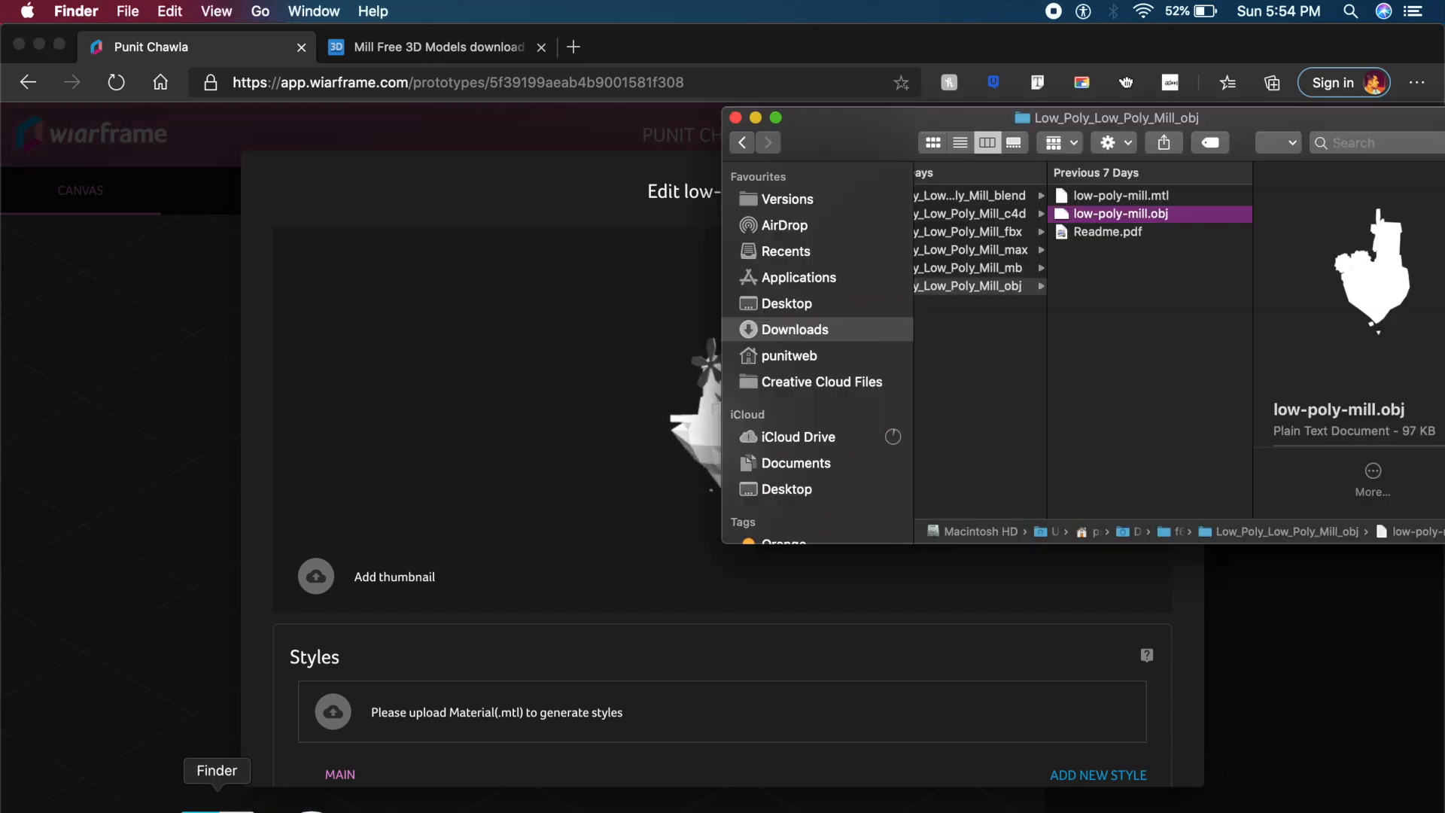
click(1164, 202)
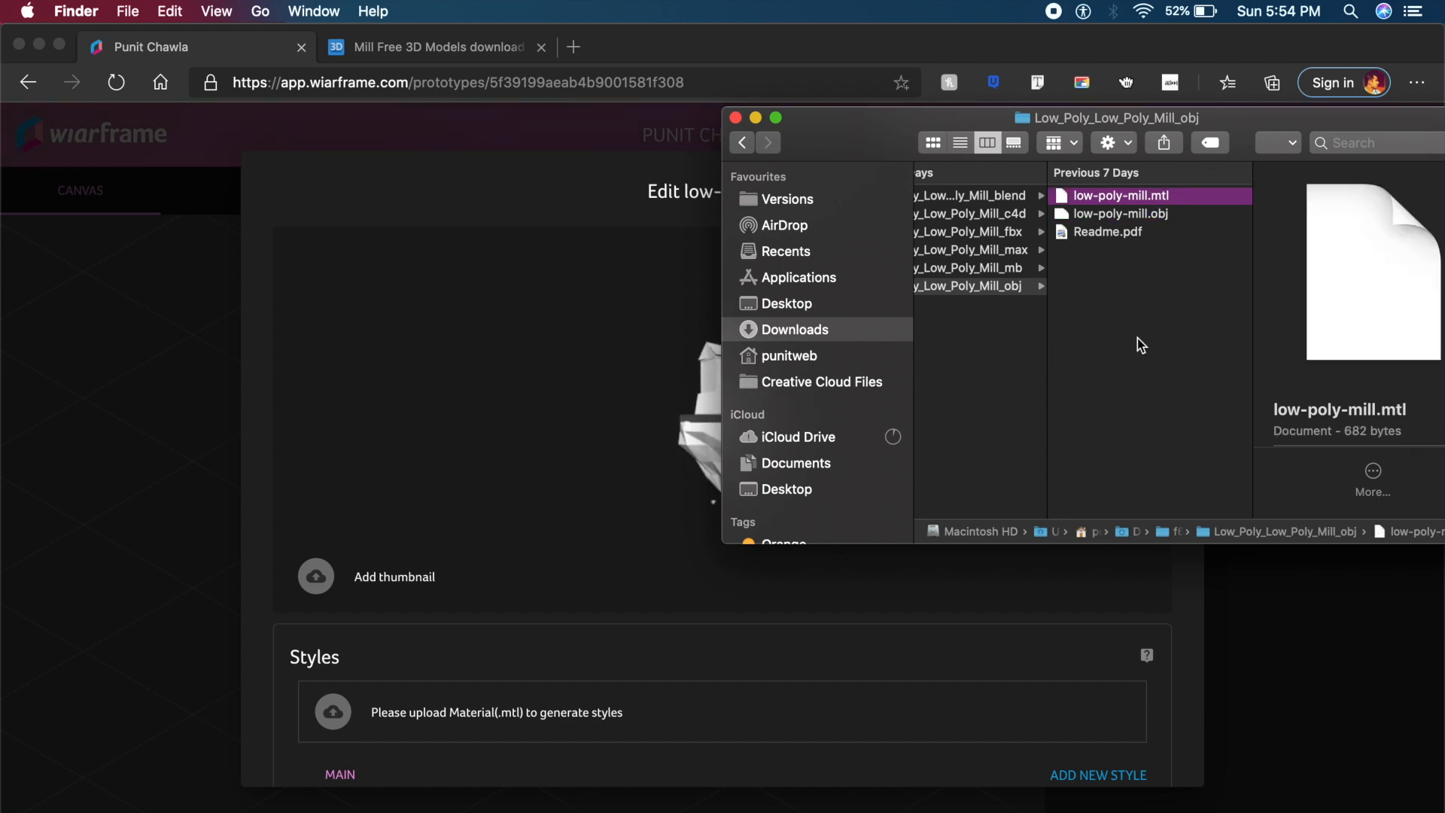
drag(1119, 199, 603, 716)
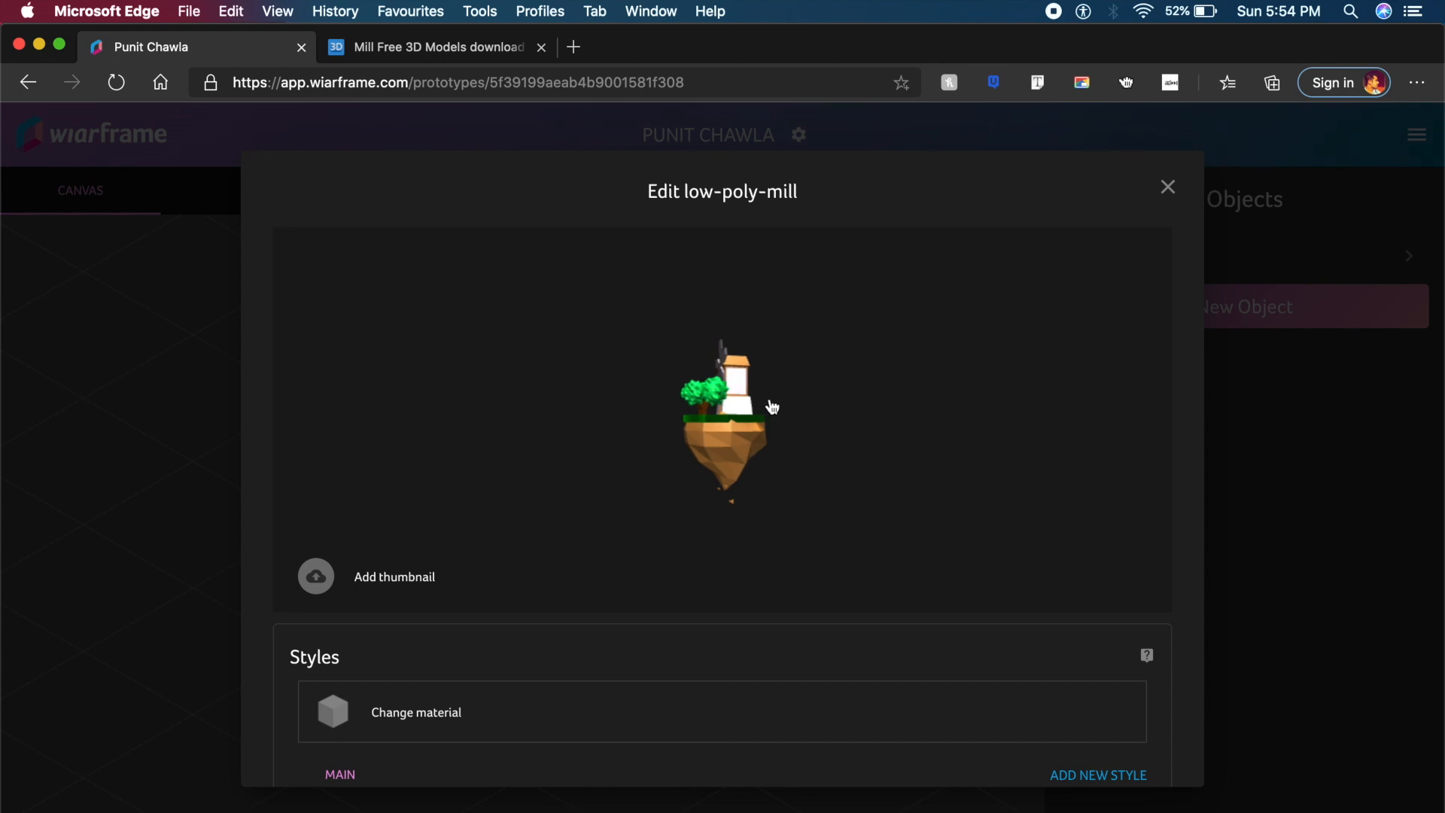
scroll(878, 419, down, 10)
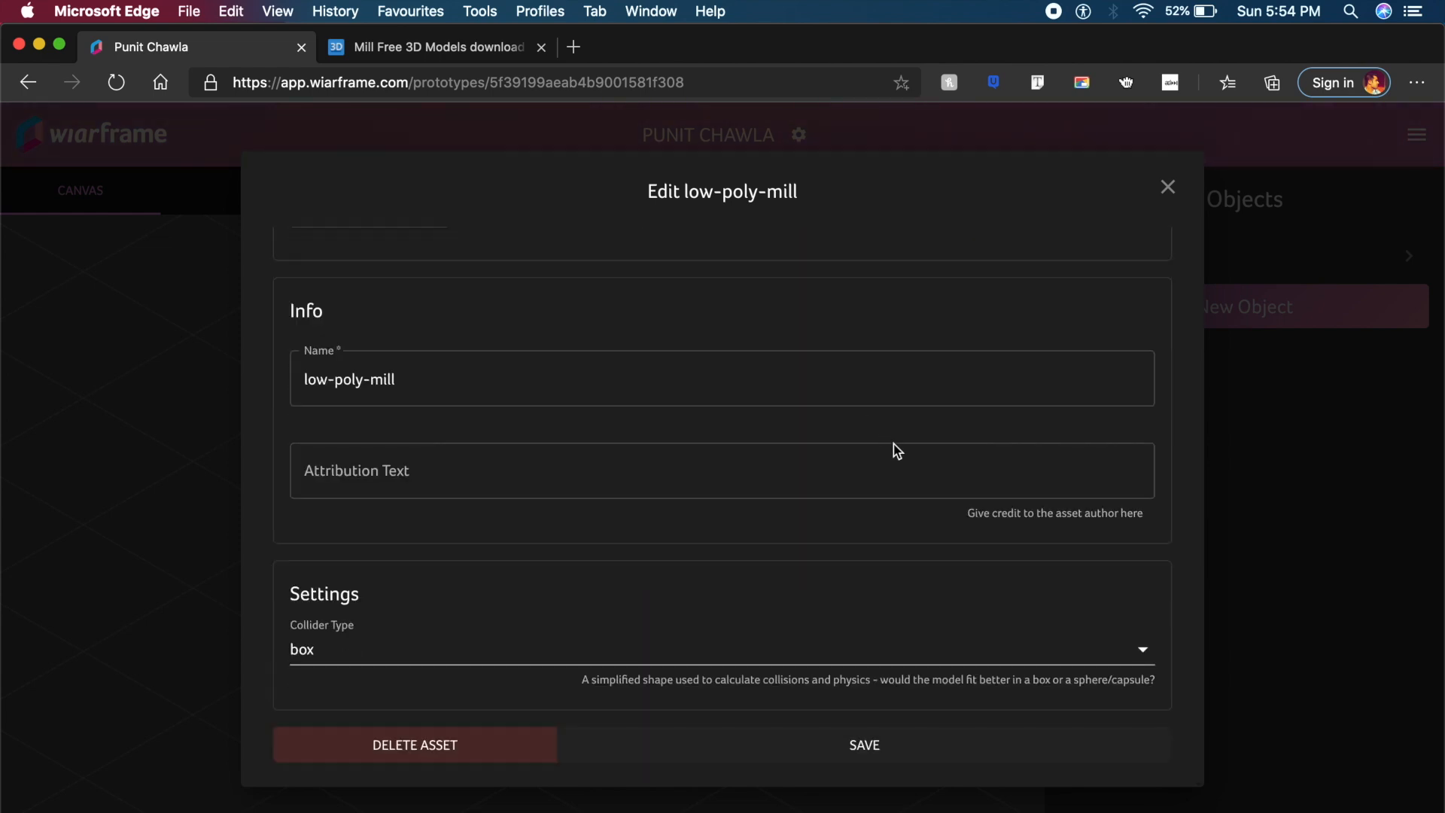
click(811, 745)
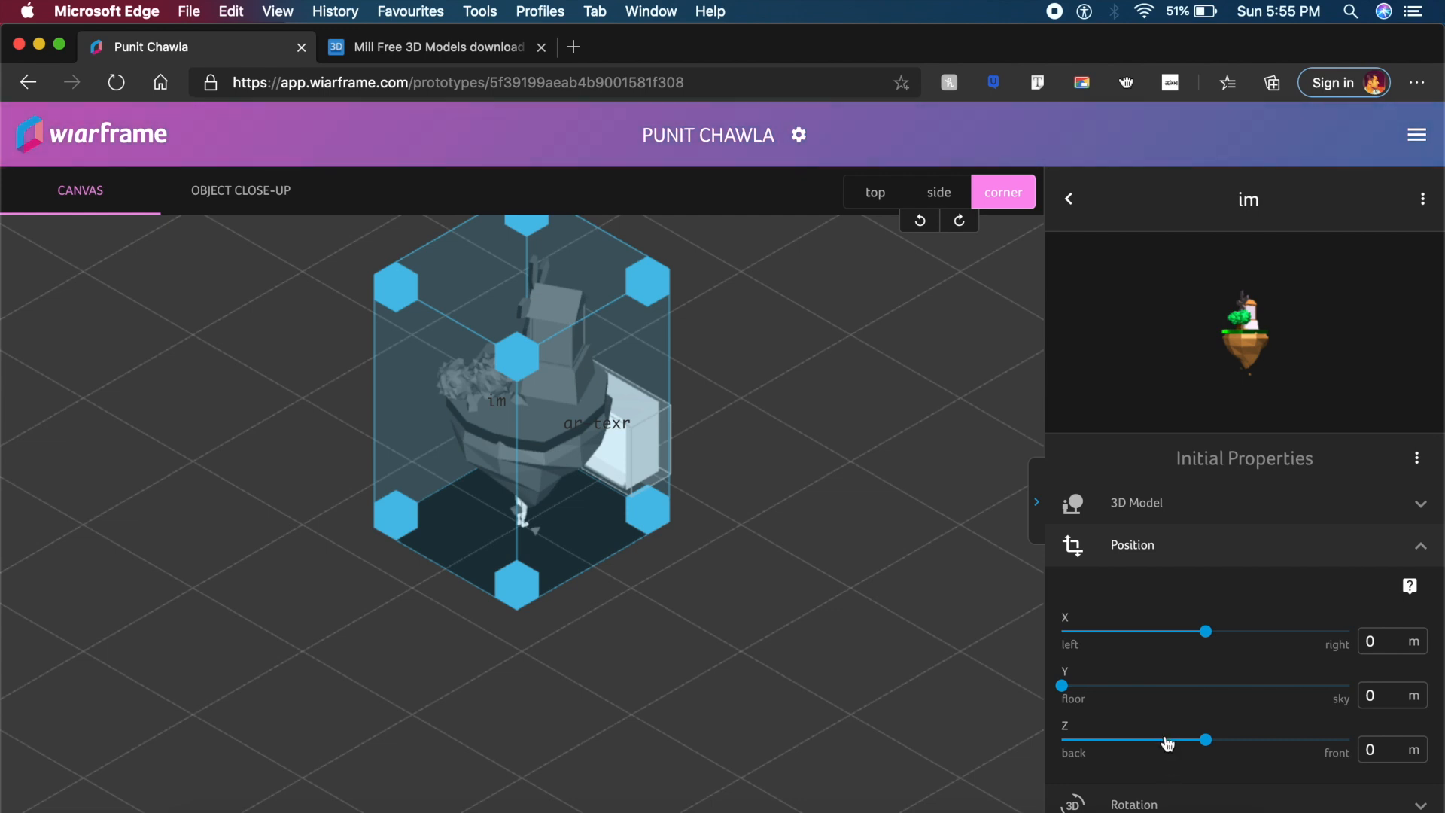
- Position the mill object about 3.95 m along Z and scale it down proportionally to 3.12 m
click(1209, 741)
drag(1211, 746, 1260, 745)
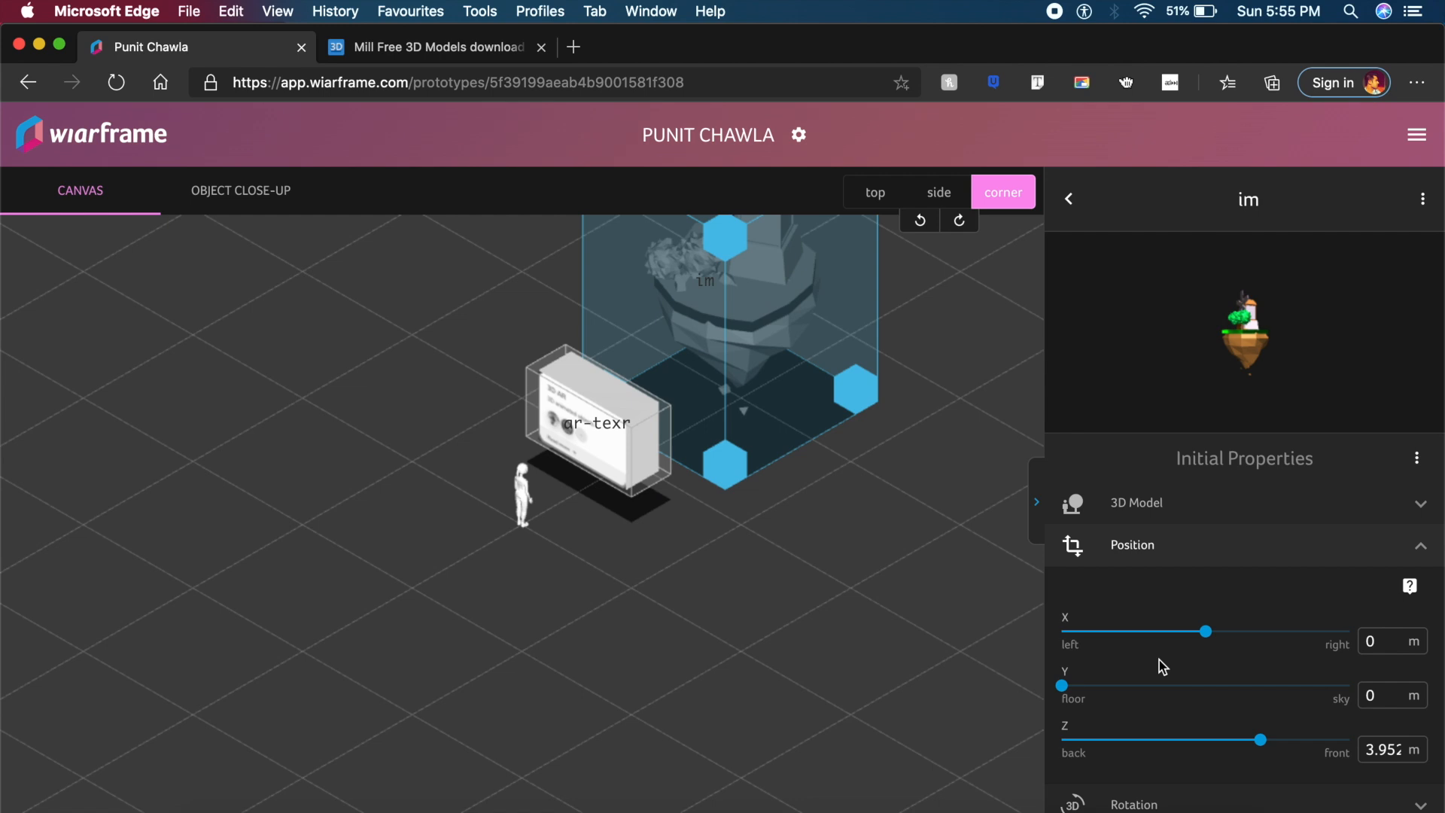
scroll(1159, 660, down, 5)
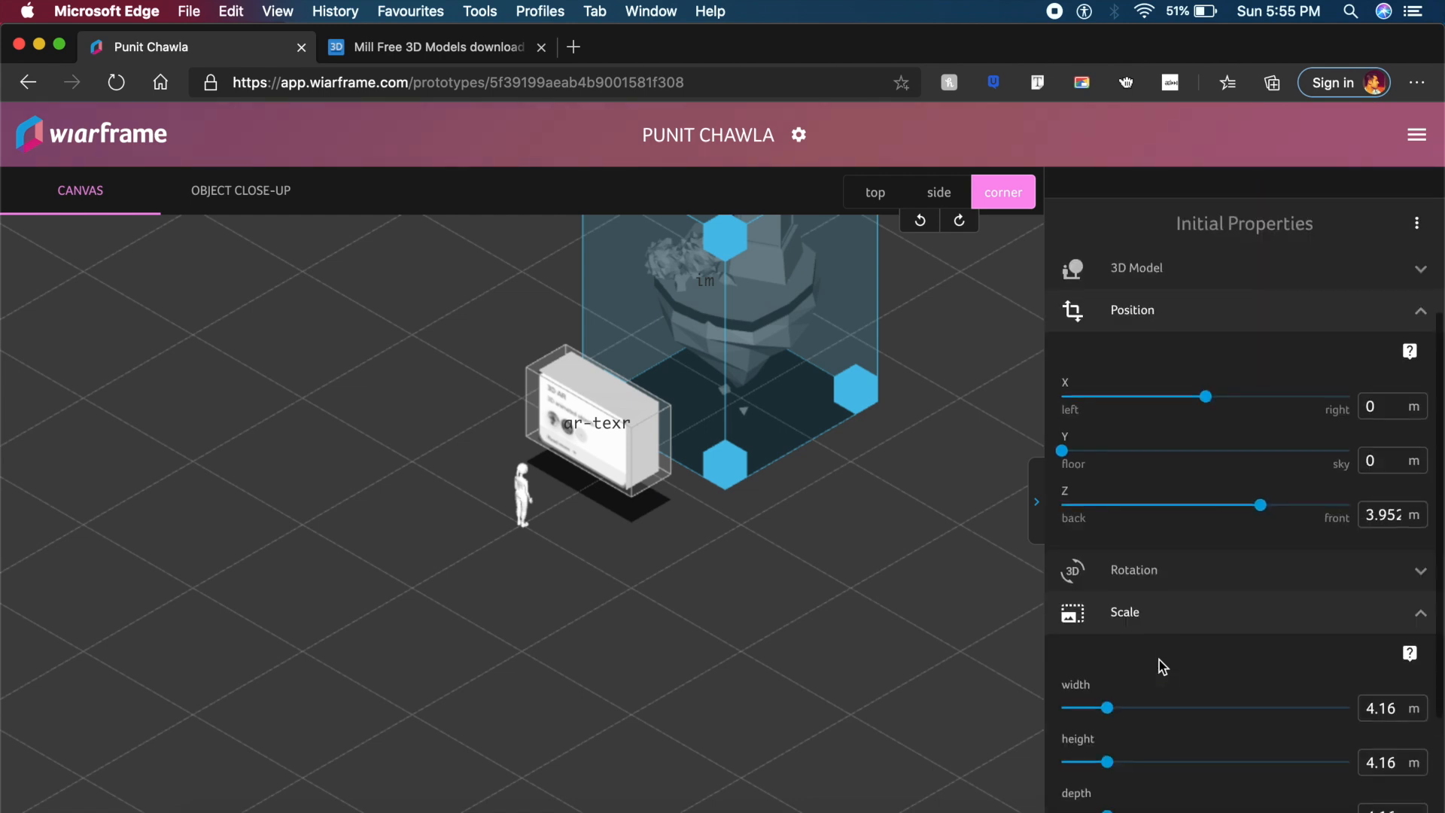
click(1159, 660)
scroll(1170, 588, down, 2)
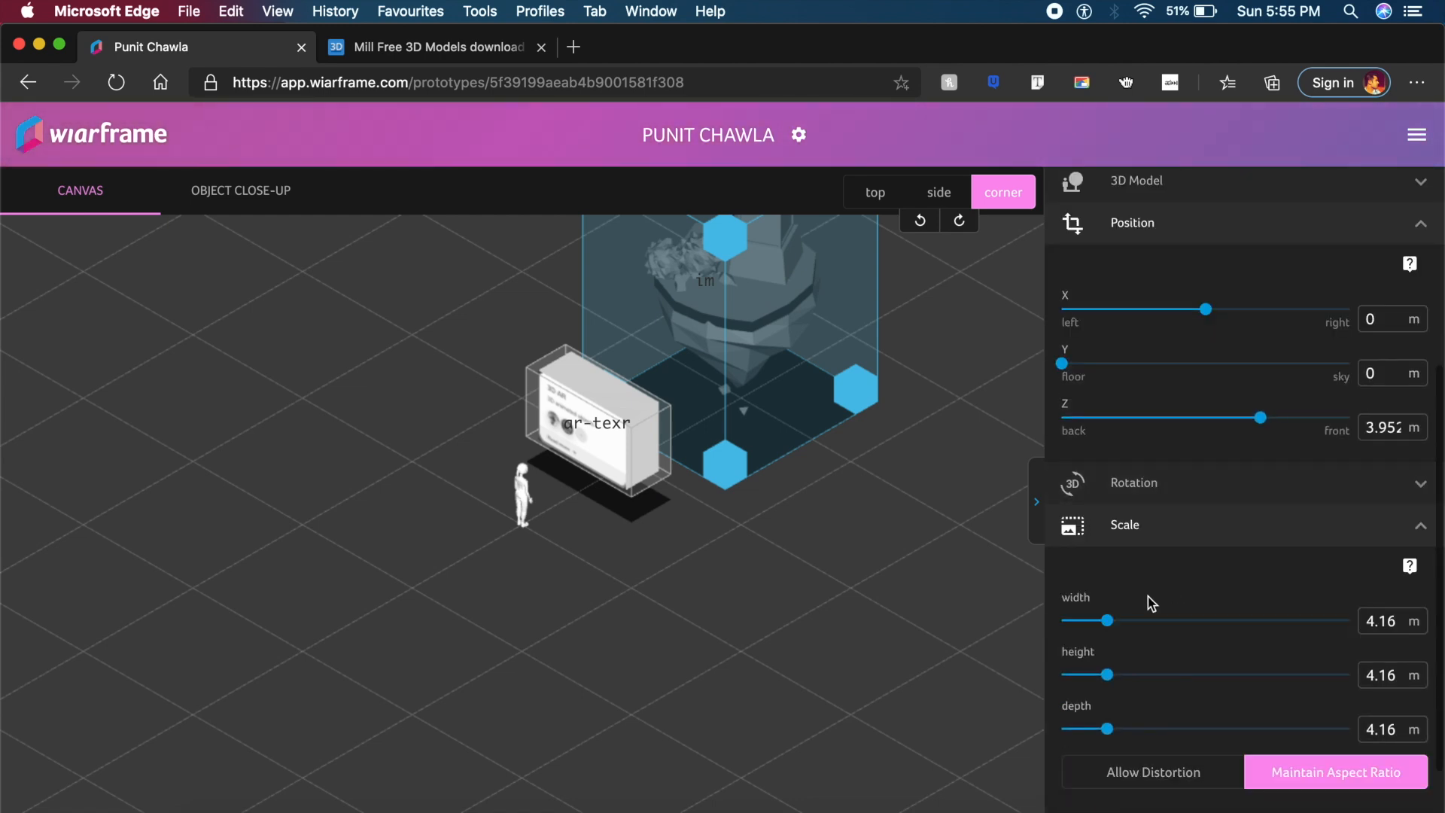
drag(1109, 624, 1095, 622)
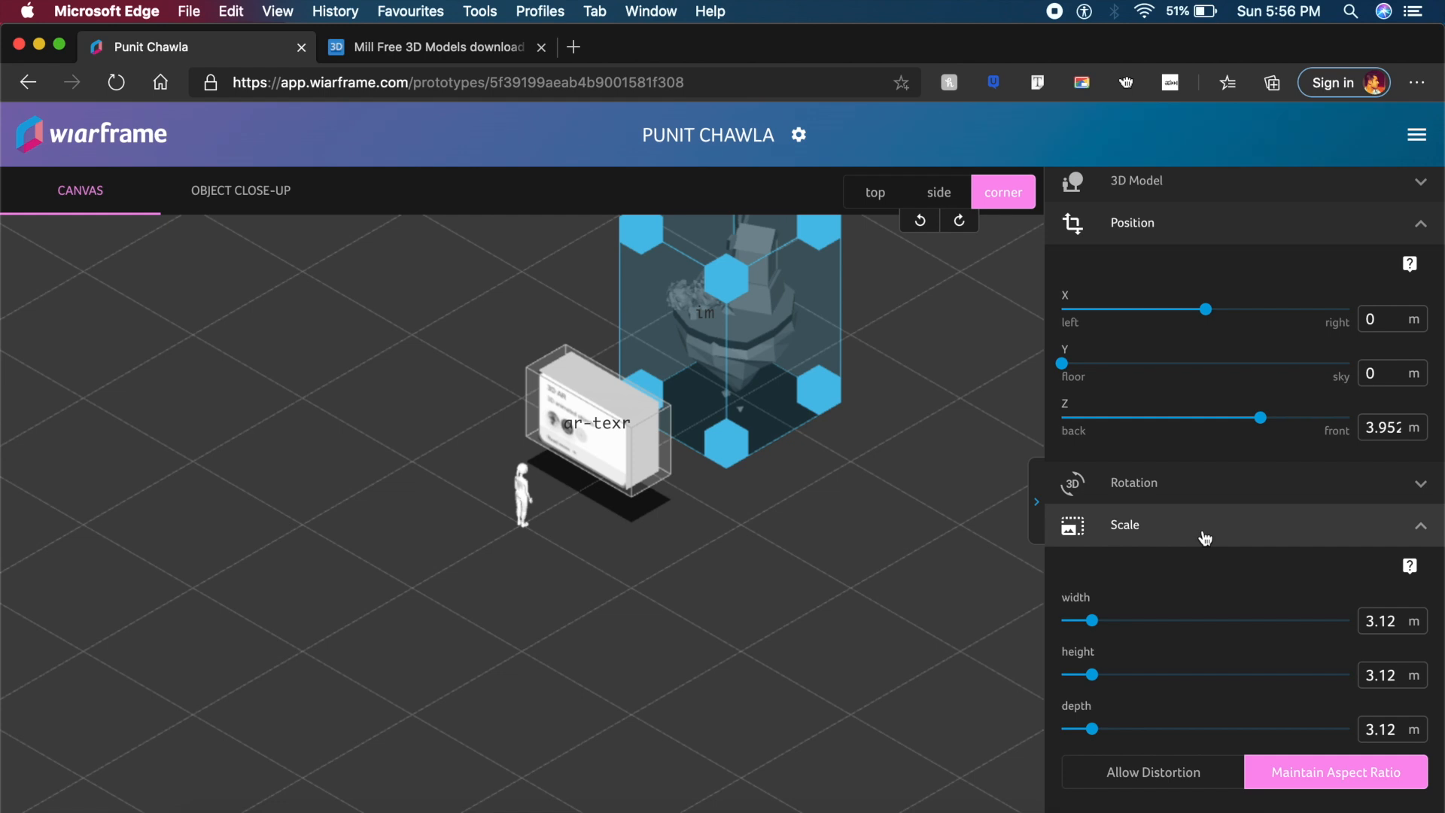
- Start a new interaction for the mill object, triggered when the user taps on the im
scroll(1203, 532, down, 2)
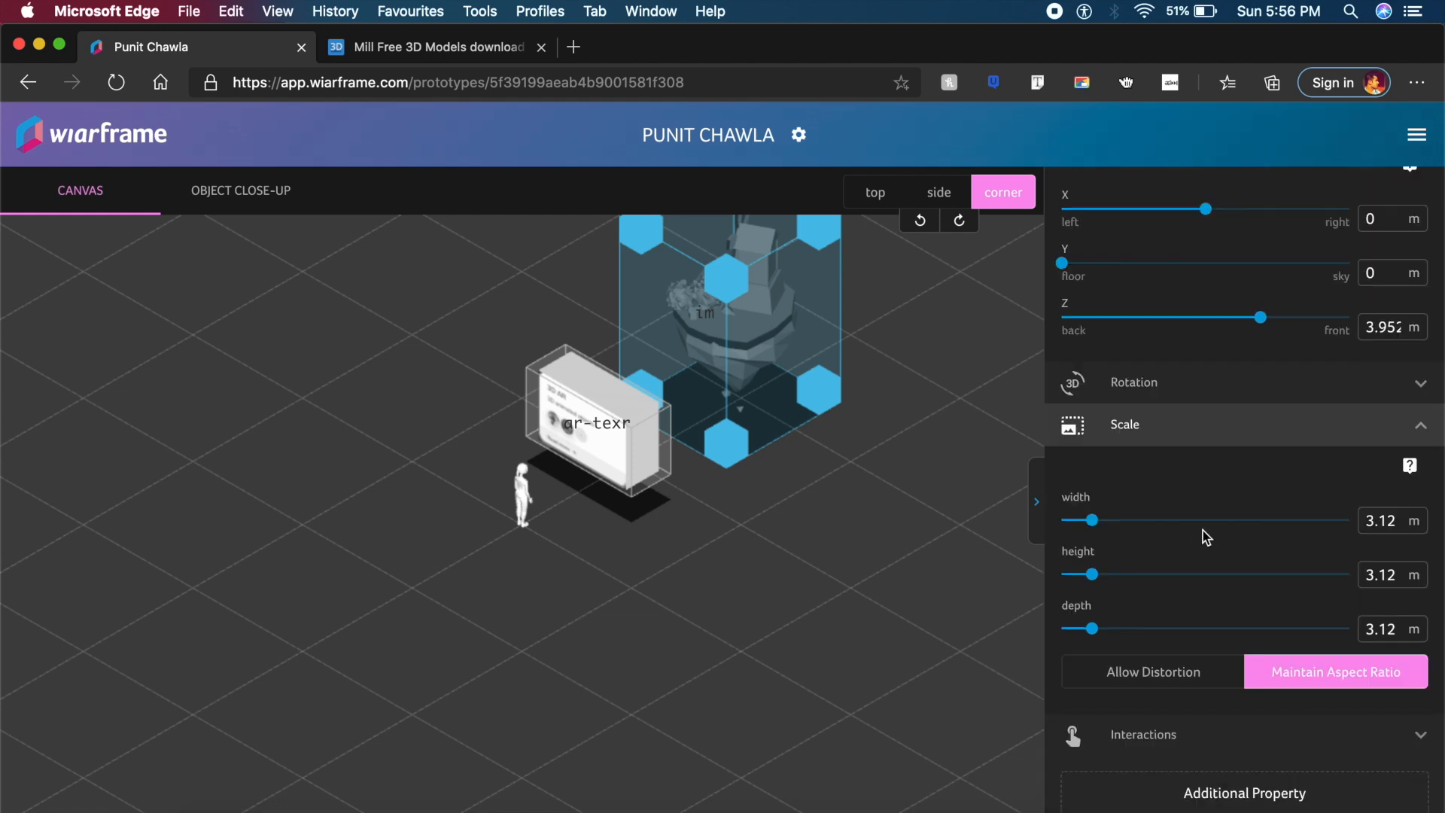
click(1233, 741)
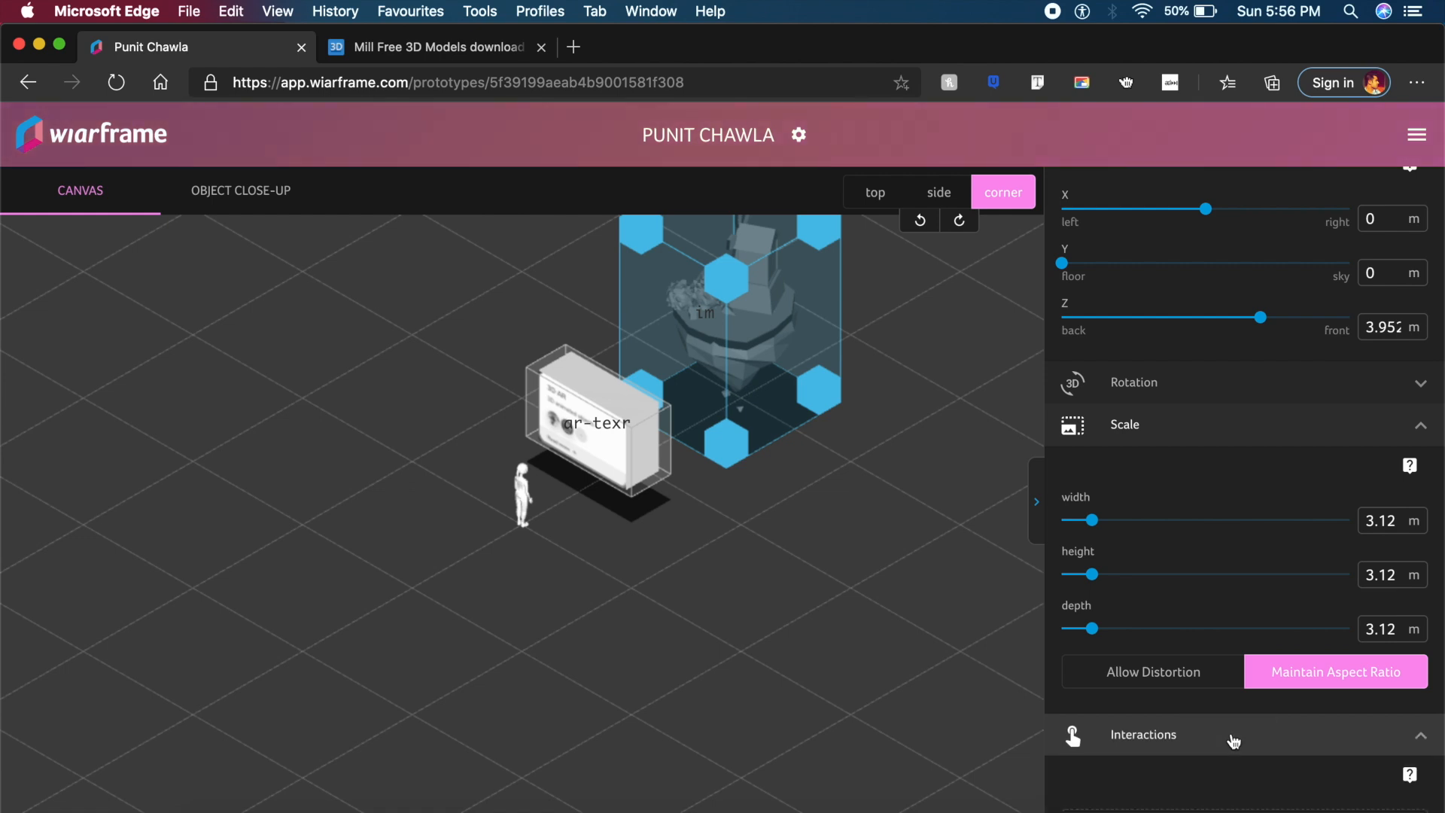
scroll(1233, 741, down, 2)
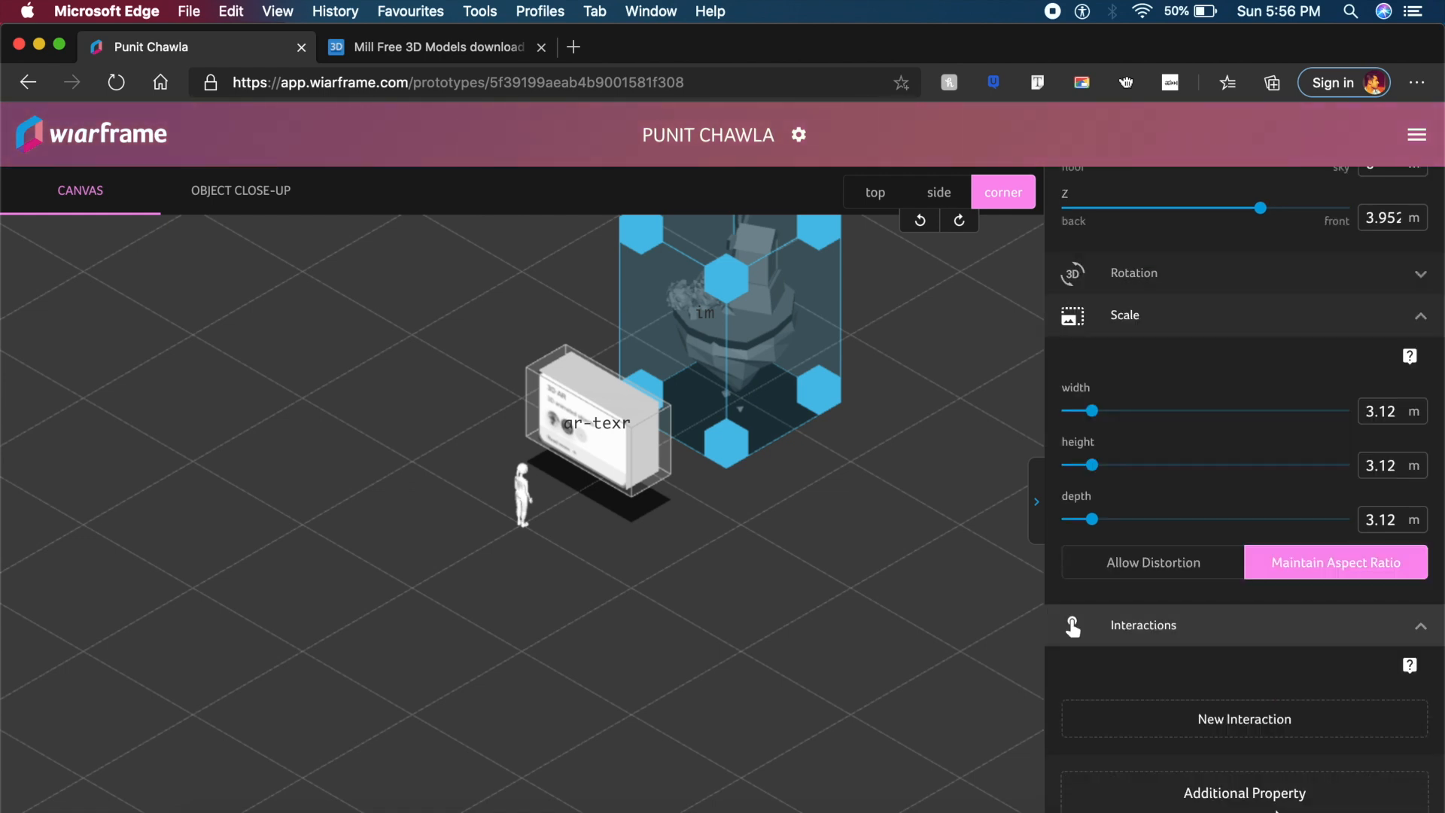
click(1270, 722)
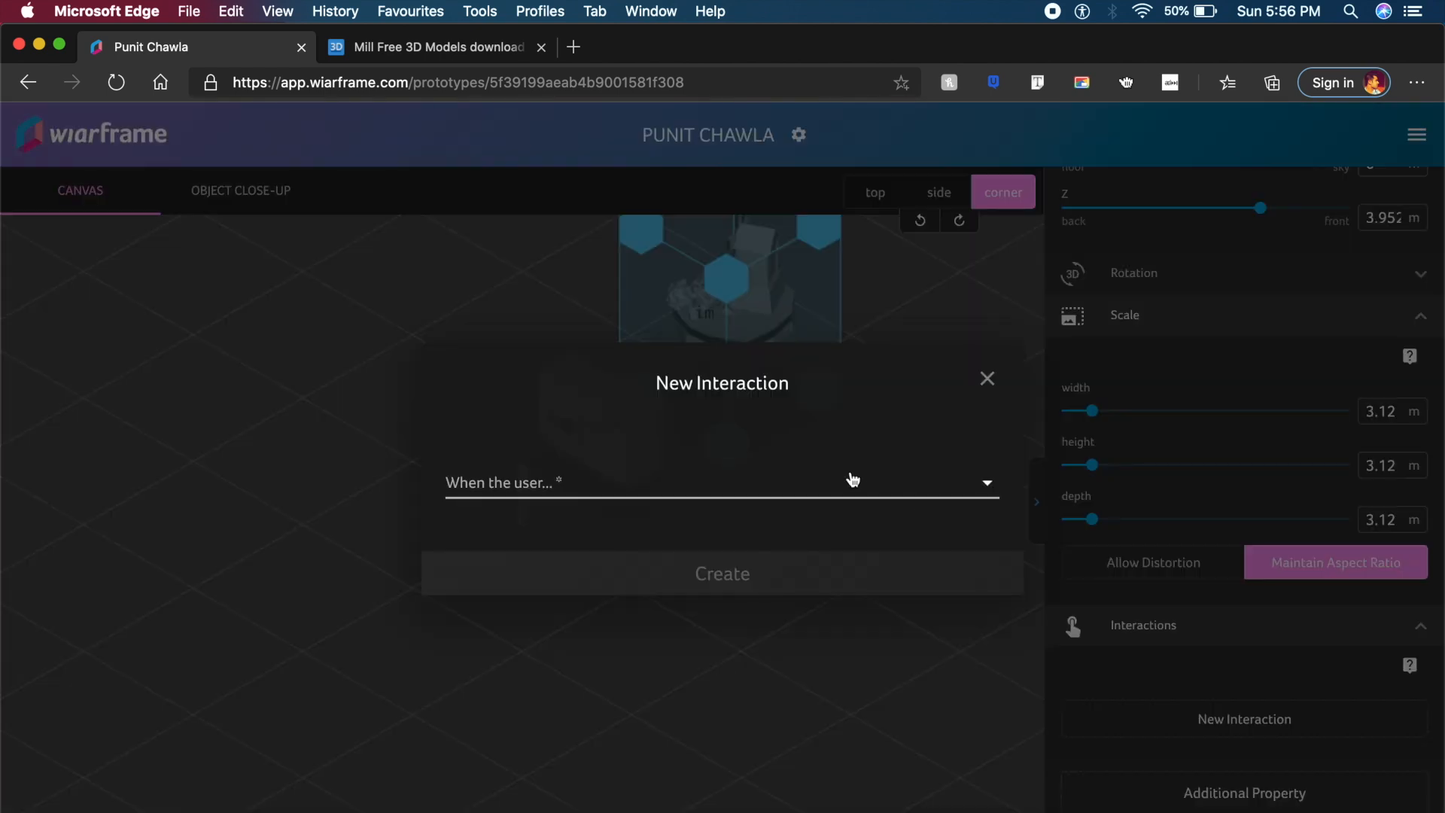
click(790, 494)
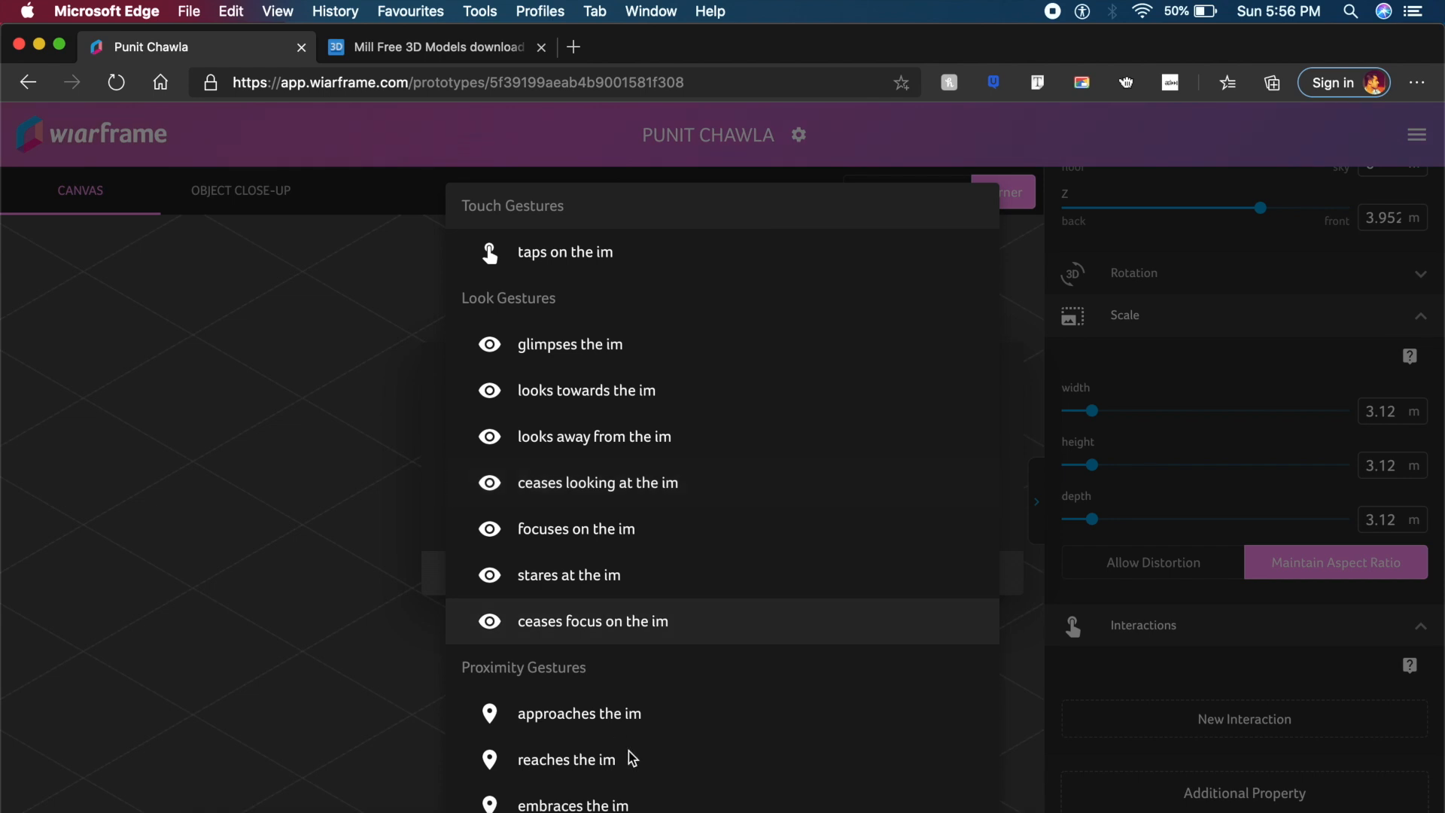
scroll(631, 759, down, 2)
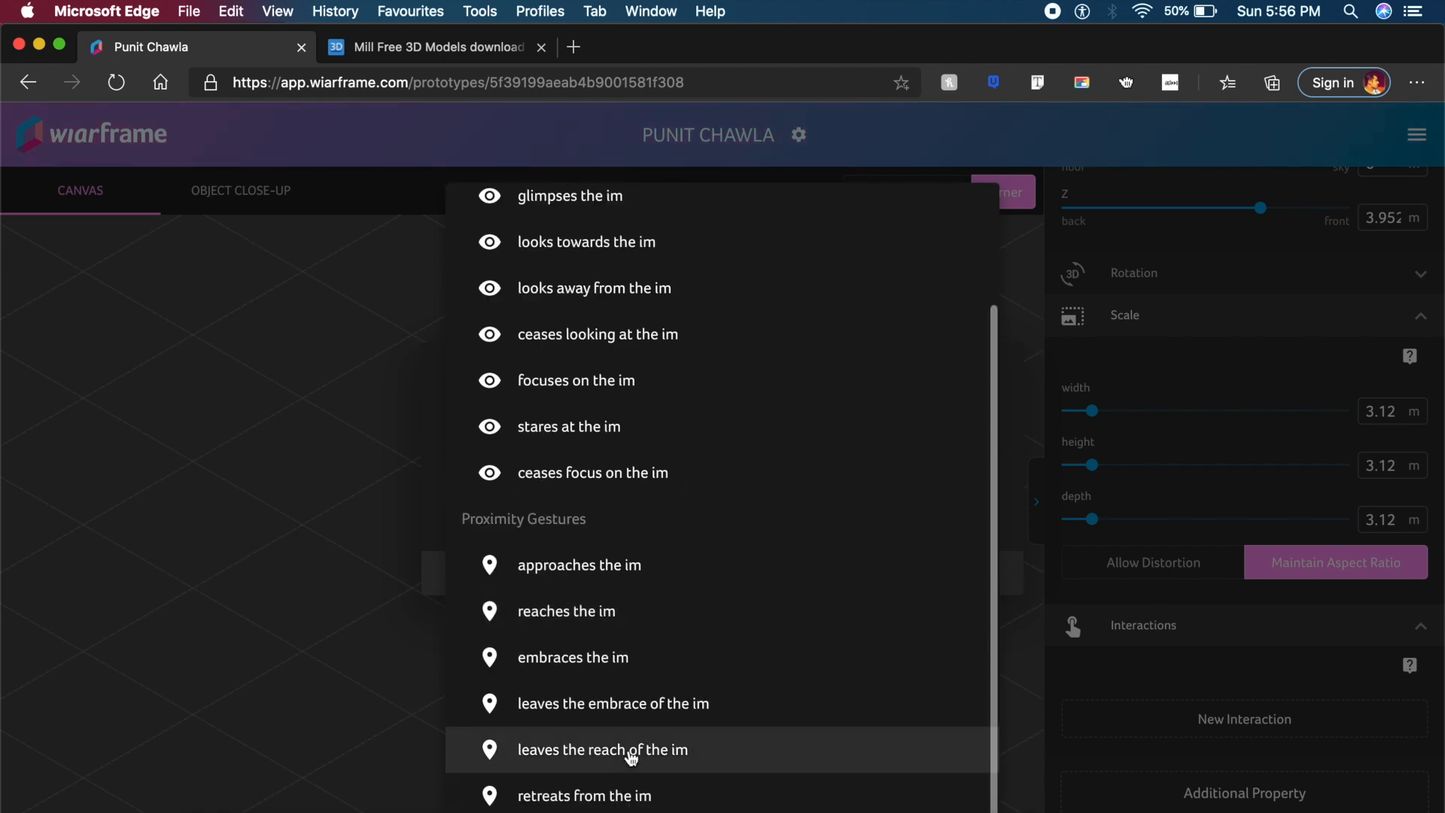
scroll(731, 670, up, 2)
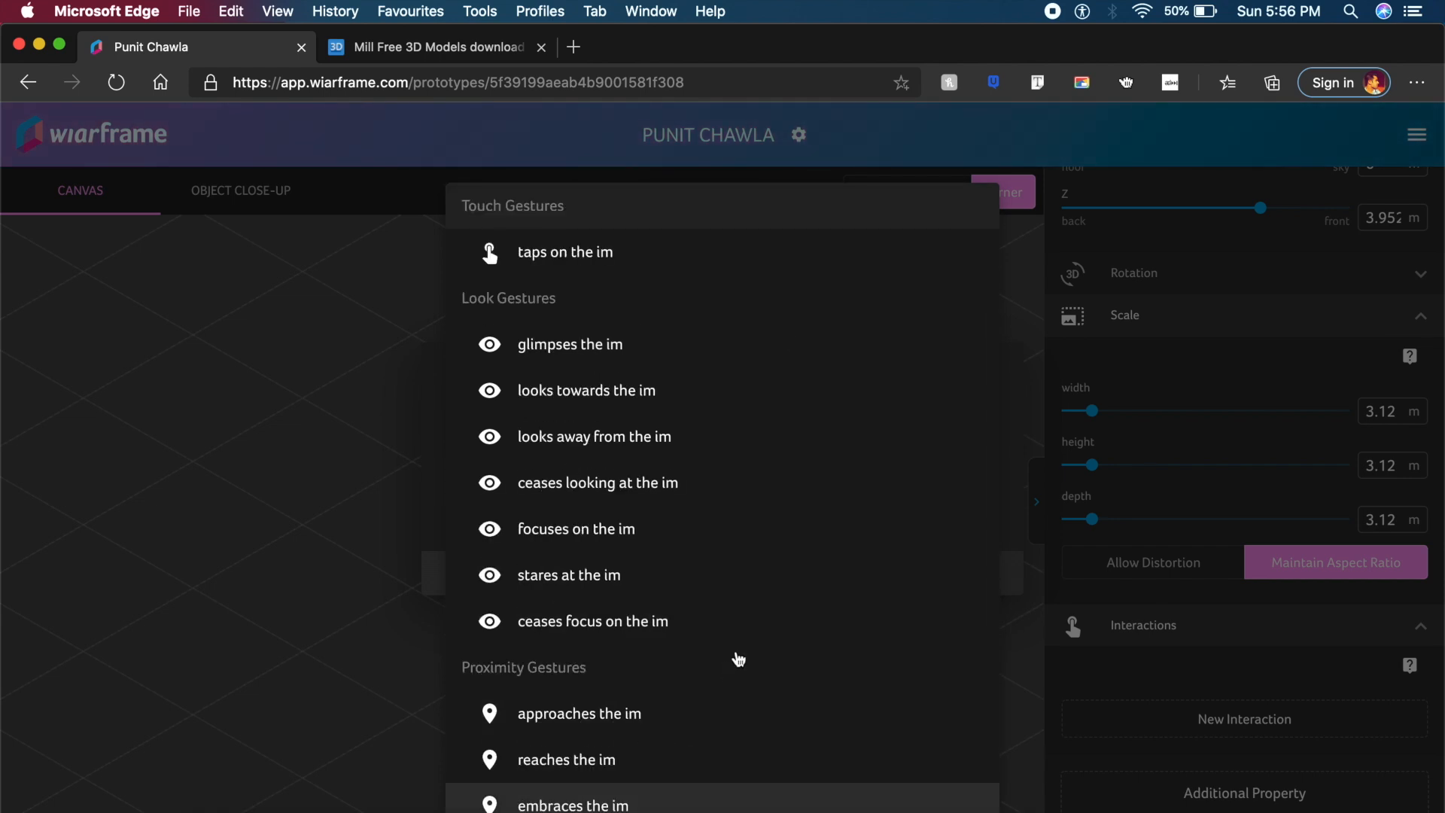
click(562, 259)
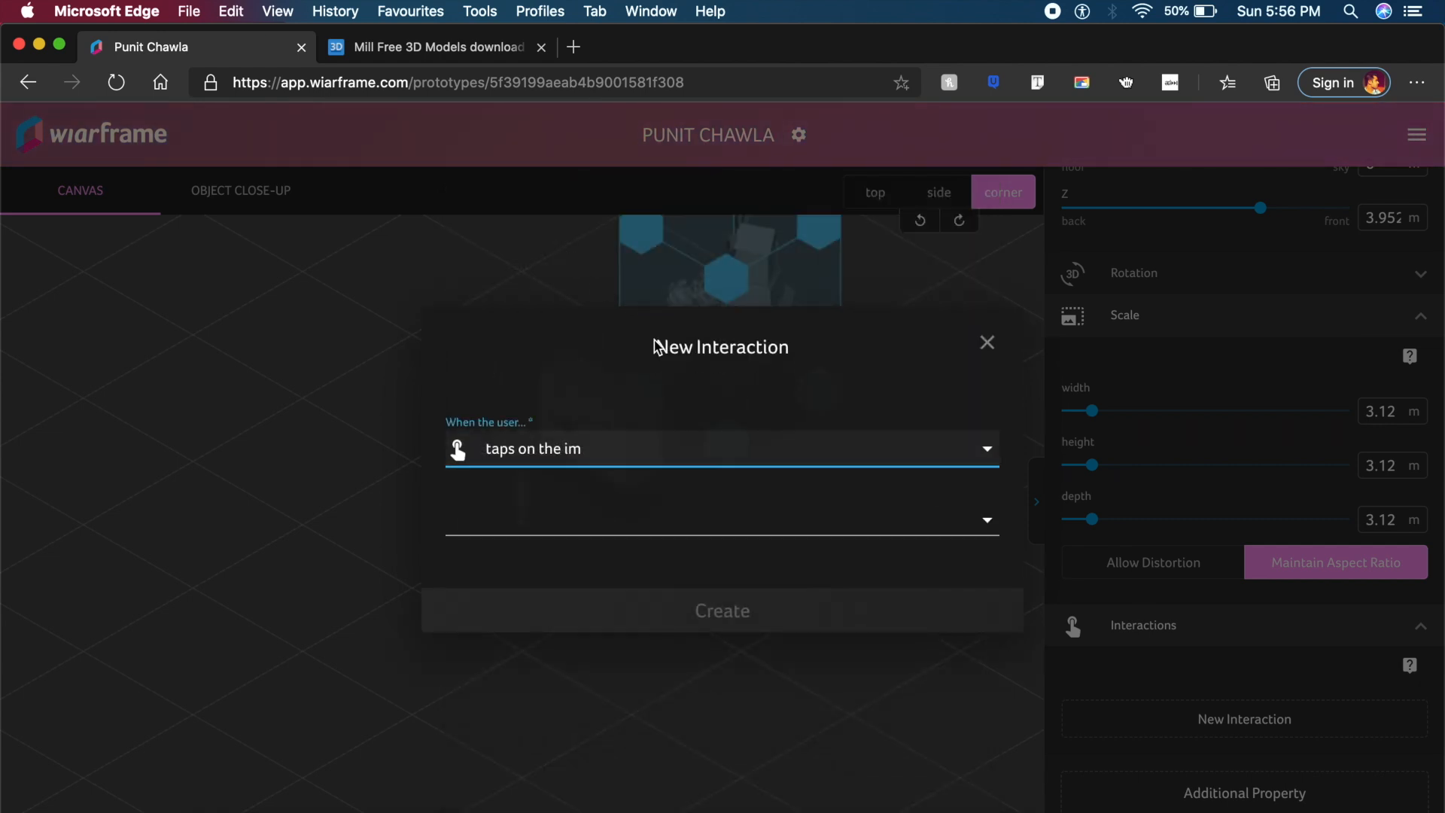
- Set the response so that the im should Start Spinning, create the interaction, and return to the object list
click(590, 532)
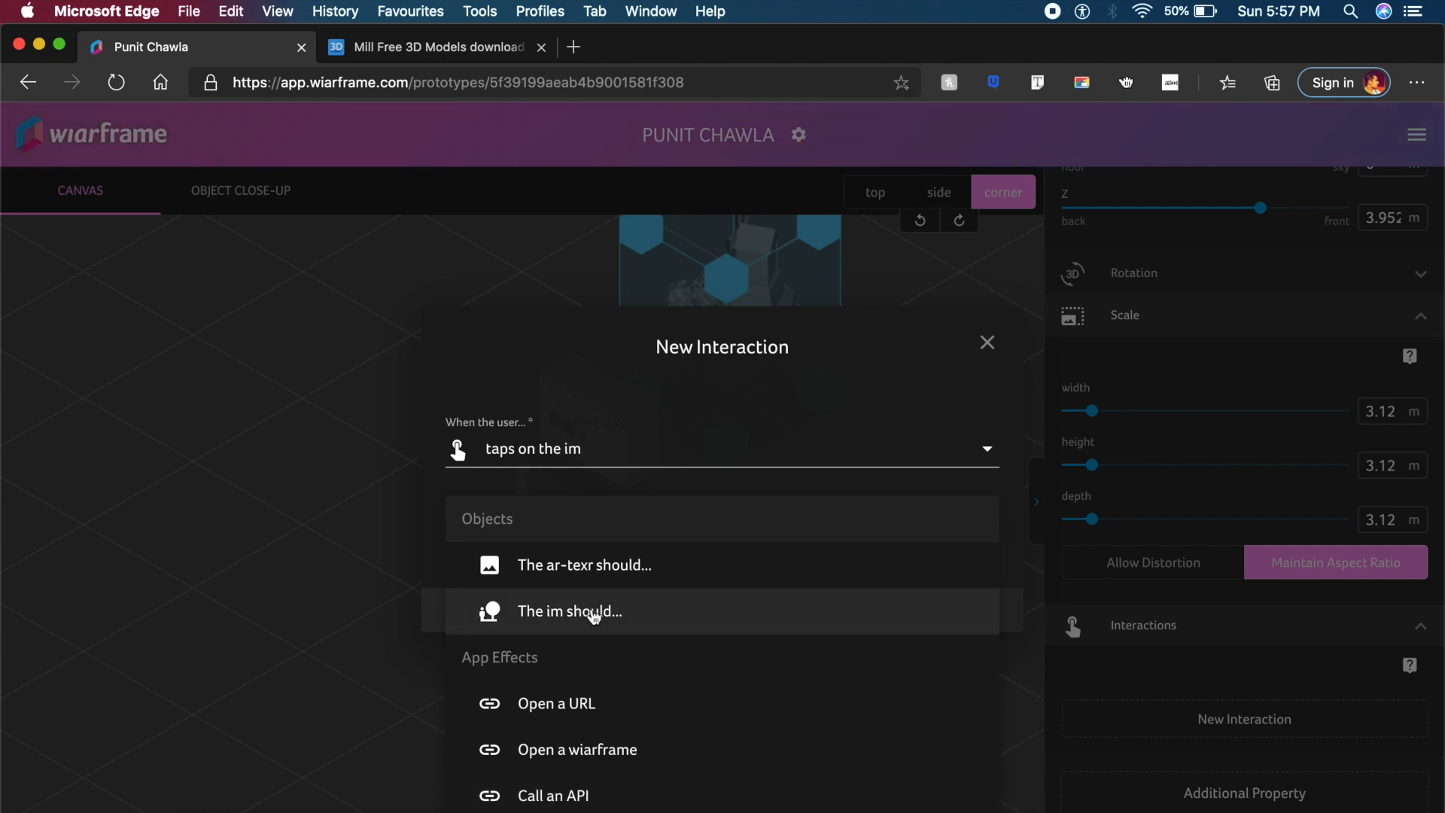
click(562, 619)
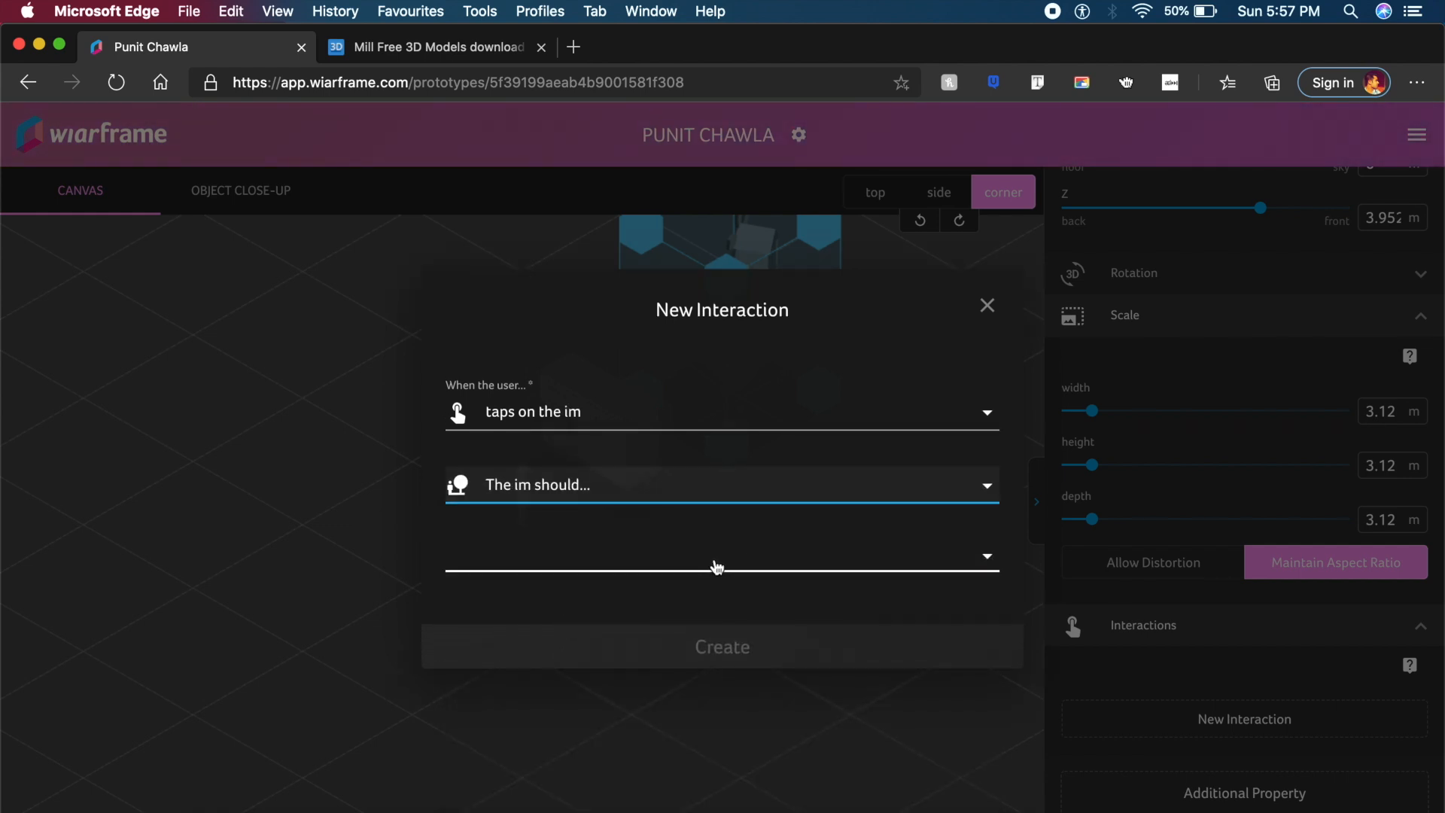
click(716, 566)
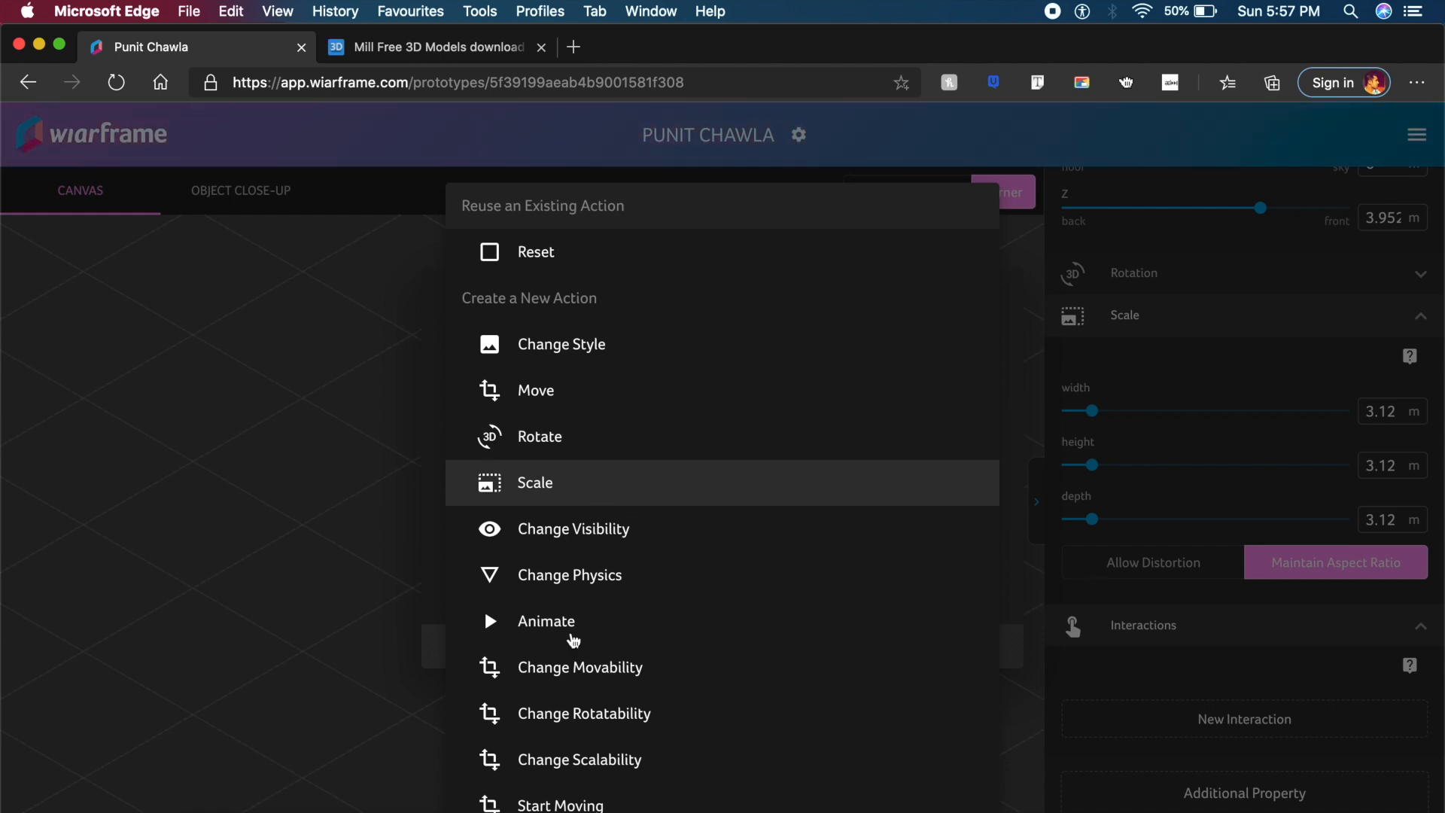
scroll(602, 655, down, 3)
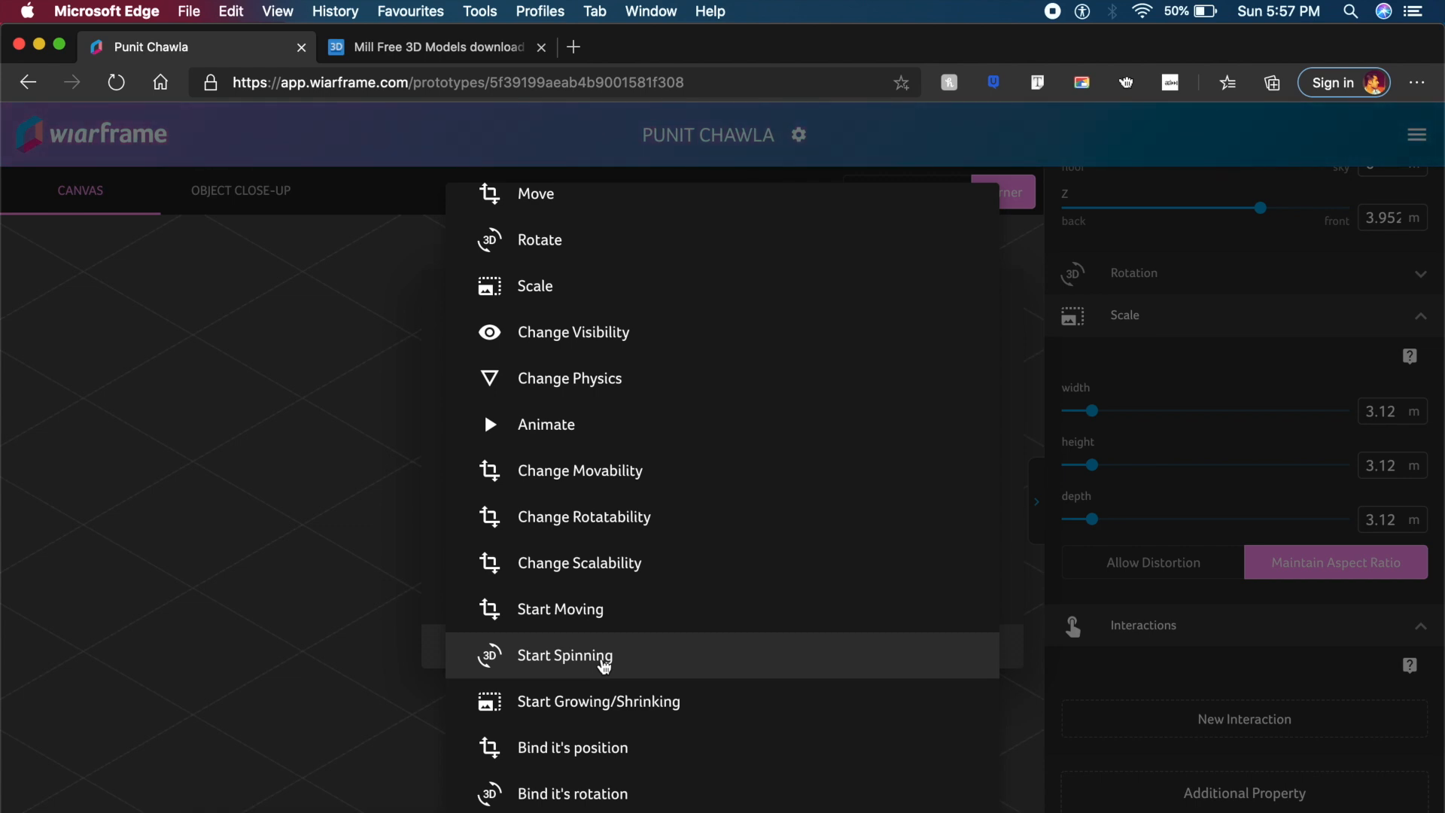
click(603, 665)
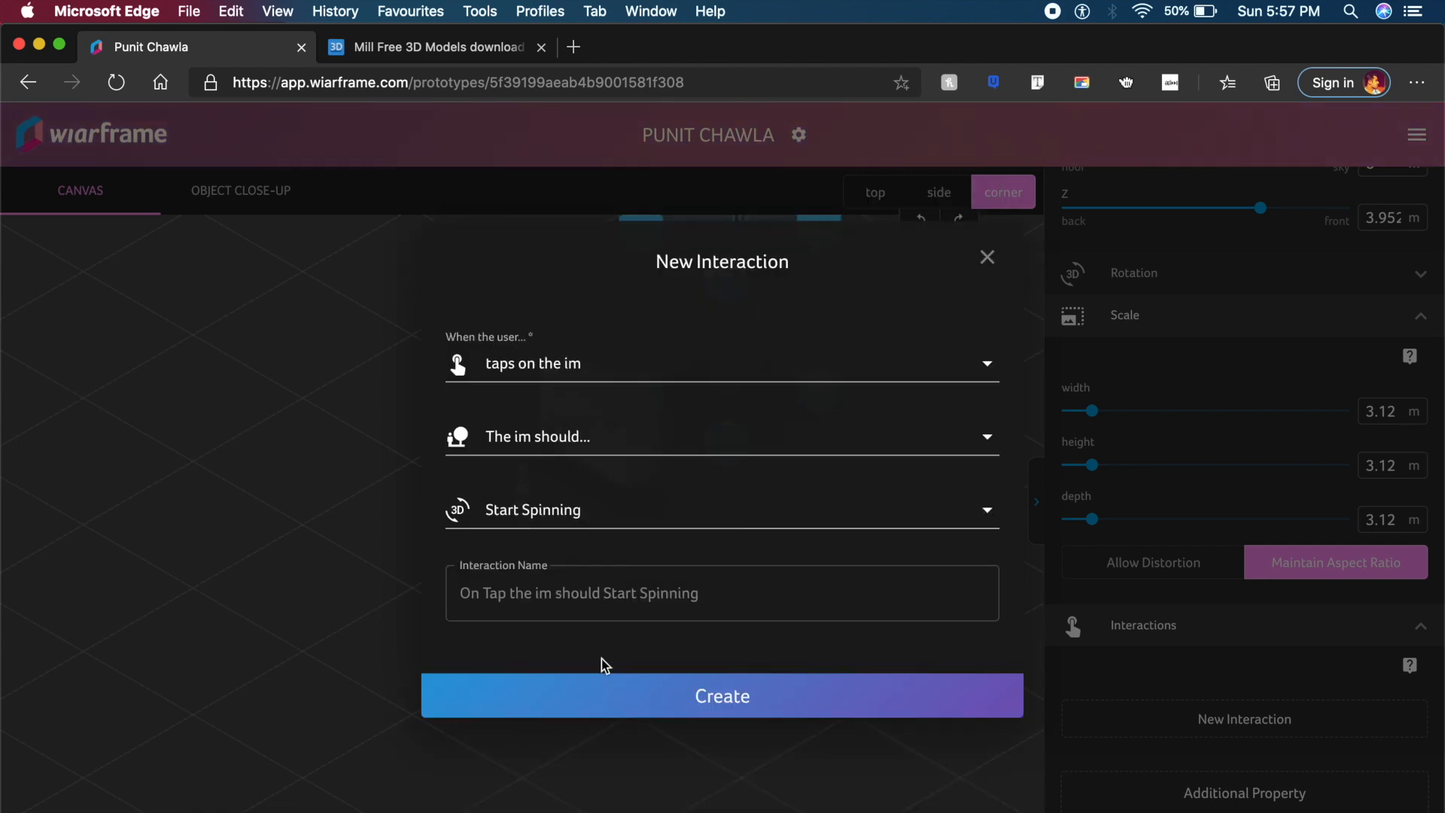
click(640, 598)
click(565, 596)
click(756, 698)
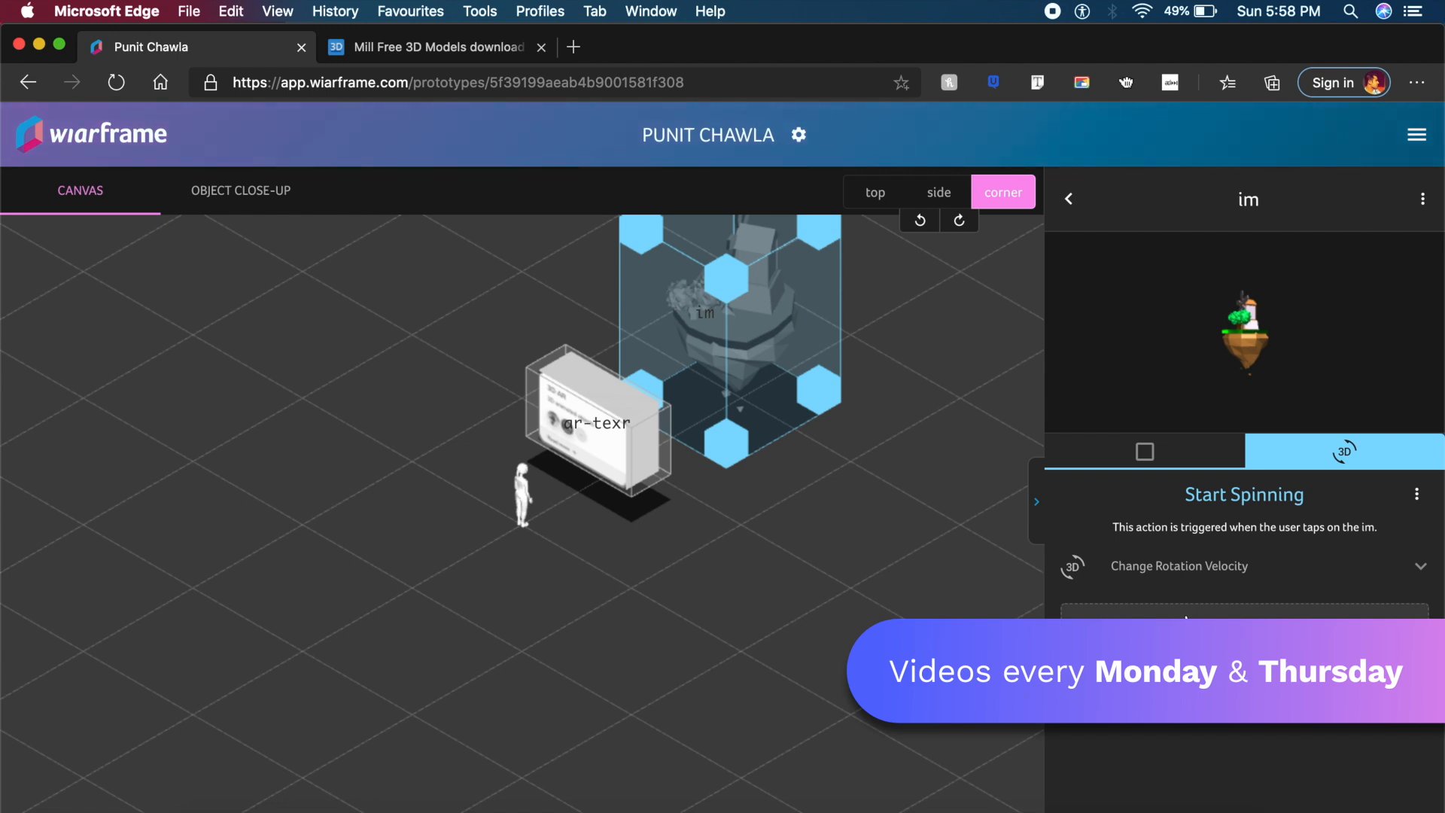
click(1066, 202)
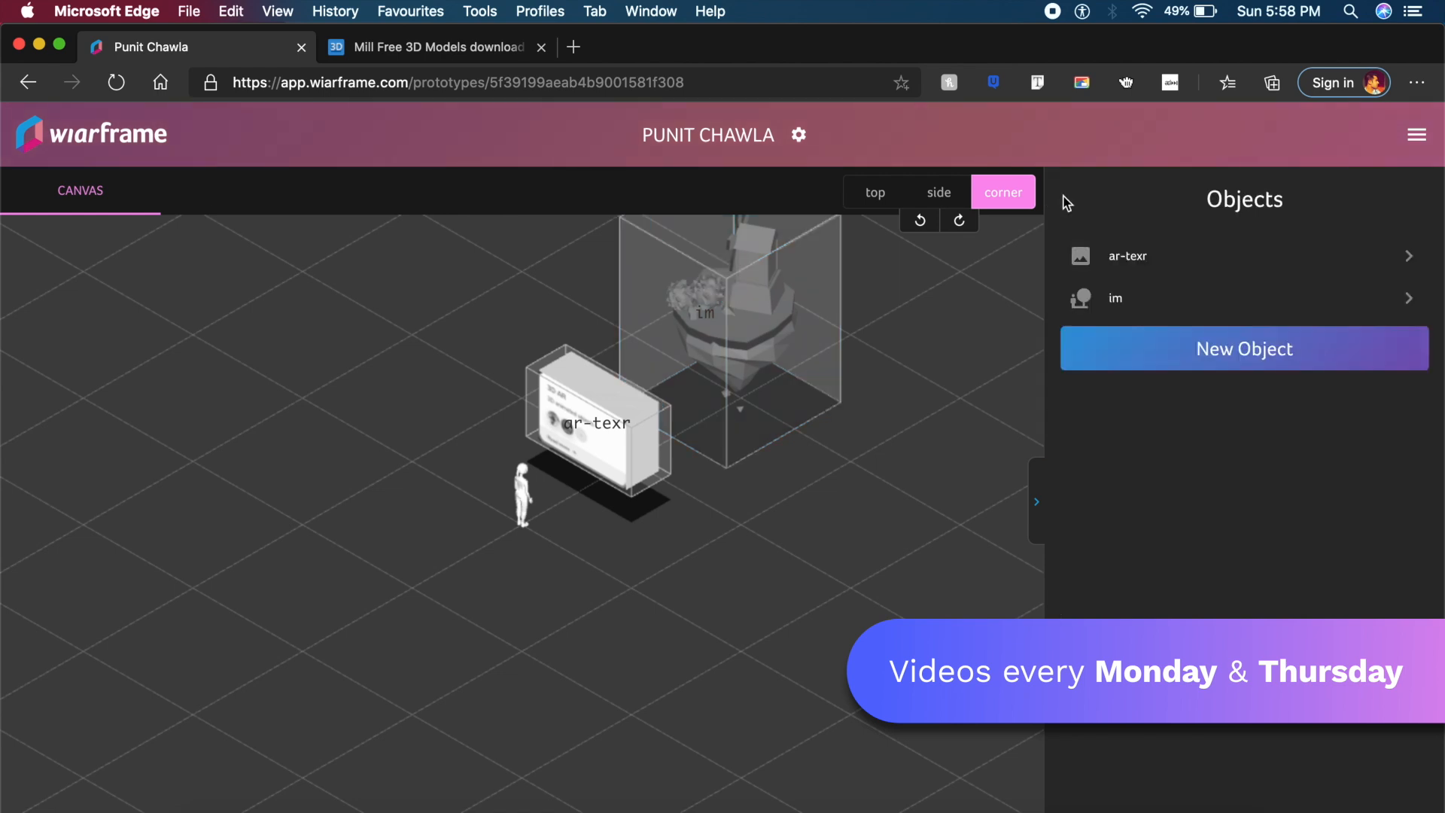